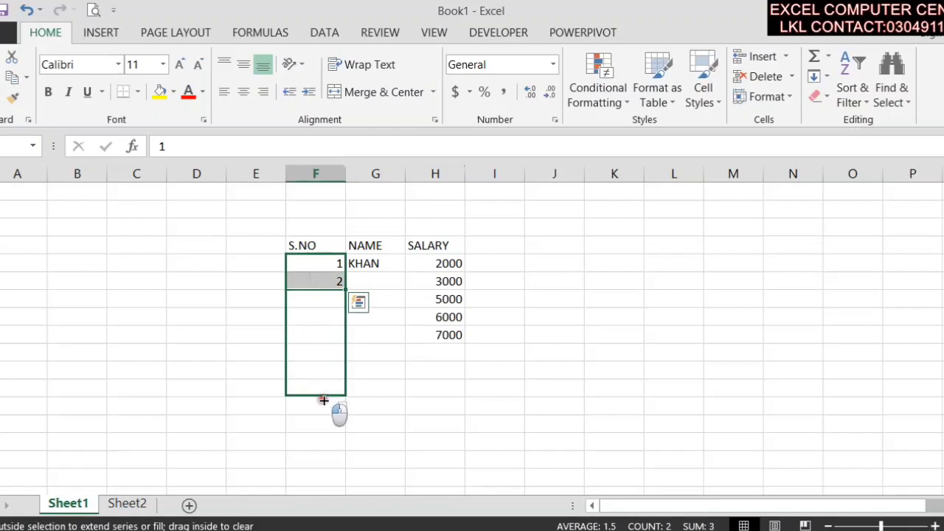
# - Fill the NAME list down through S.NO 9 and extend the salary series from 6000 to 11000
pyautogui.click(386, 263)
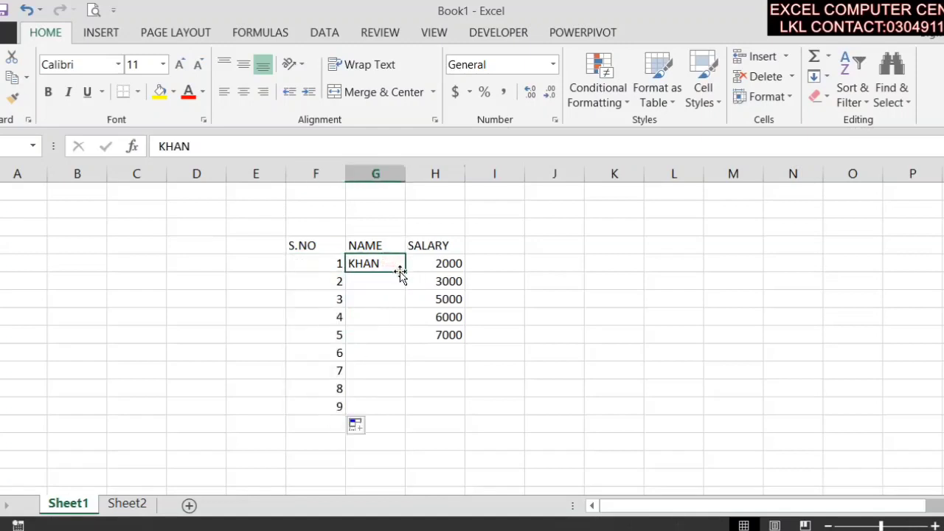
pyautogui.moveTo(404, 273); pyautogui.dragTo(417, 413)
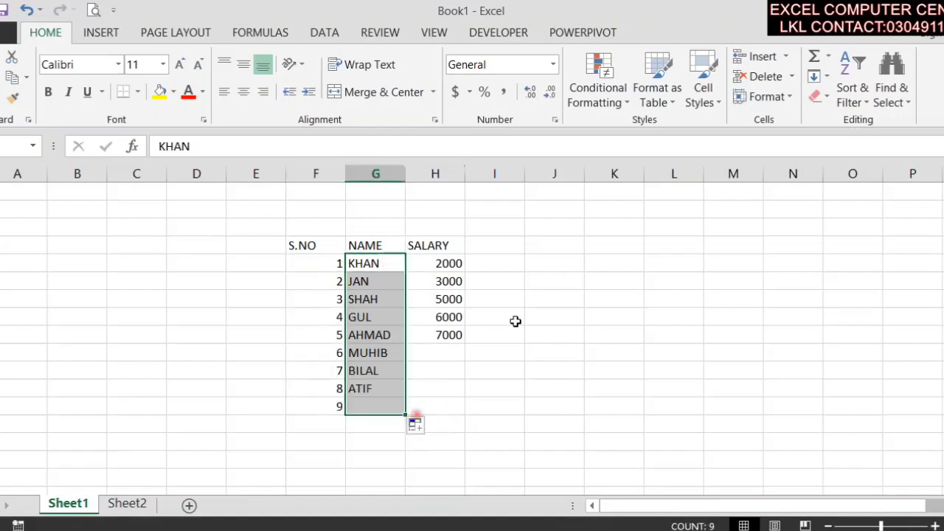
pyautogui.moveTo(454, 318); pyautogui.dragTo(452, 406)
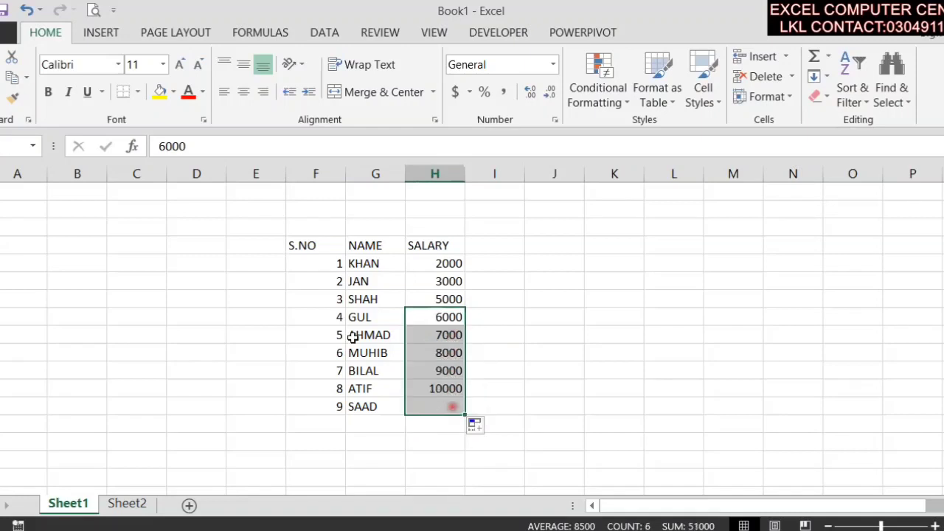
pyautogui.moveTo(302, 247); pyautogui.dragTo(447, 405)
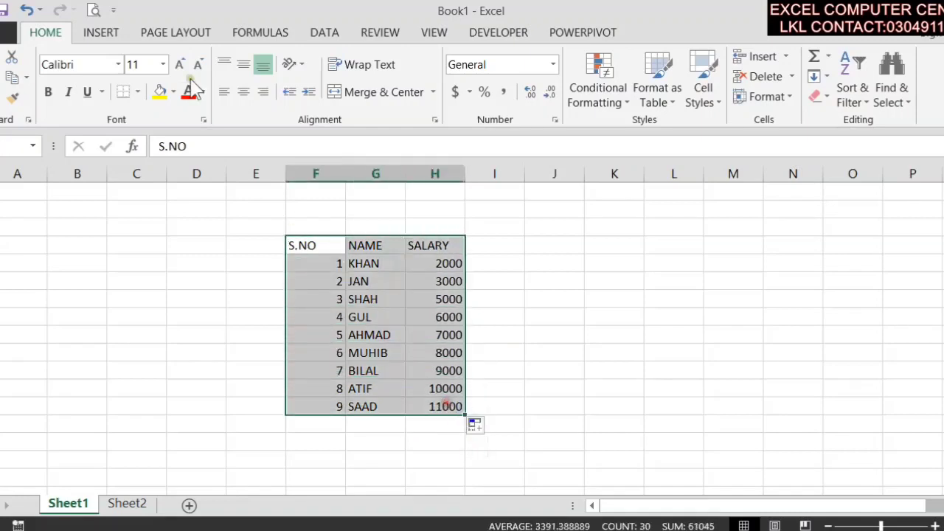
pyautogui.click(107, 33)
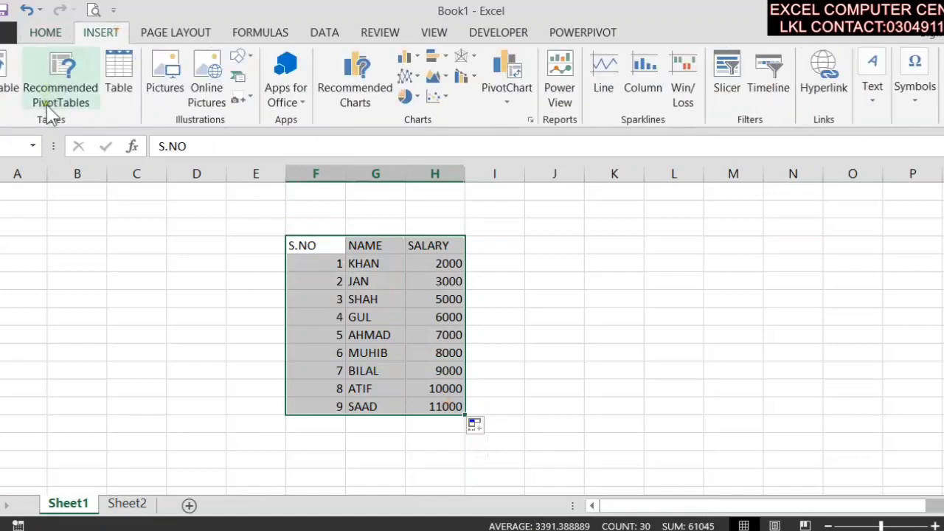
pyautogui.click(83, 79)
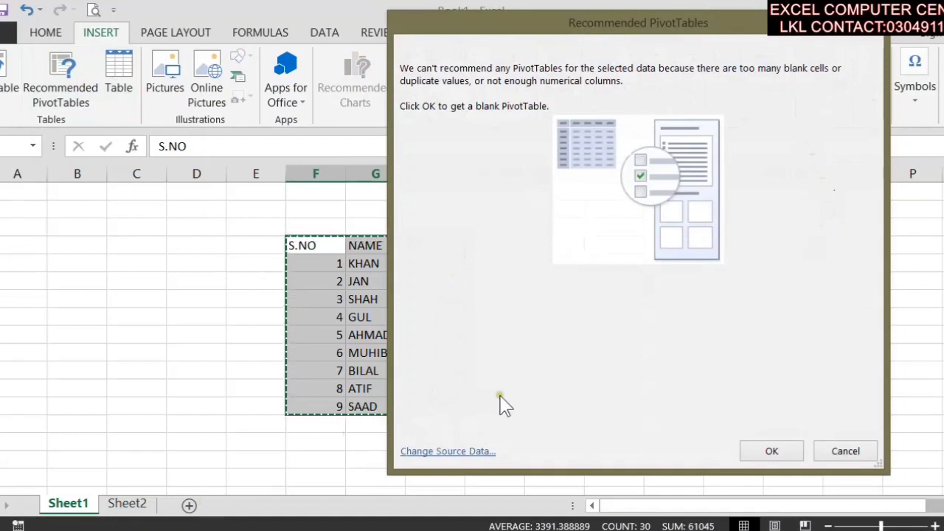
pyautogui.moveTo(455, 24); pyautogui.dragTo(455, 26)
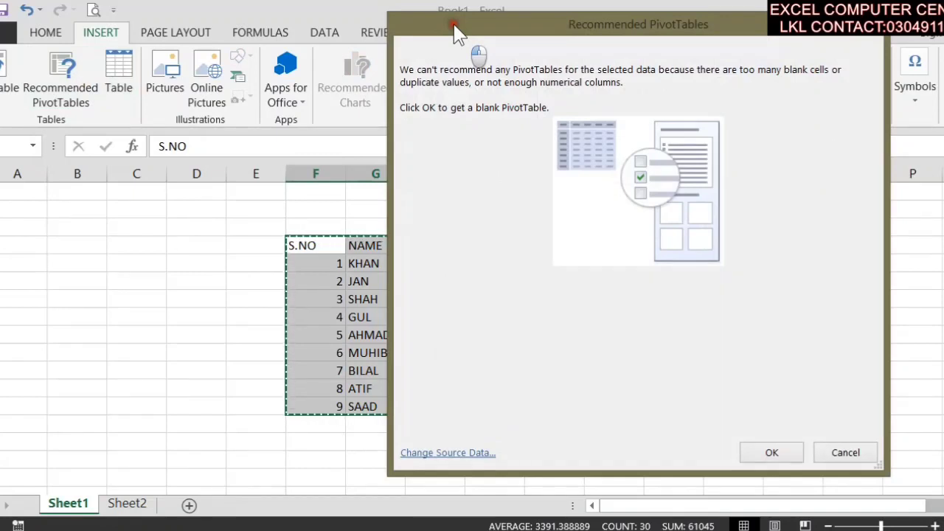
pyautogui.moveTo(455, 26); pyautogui.dragTo(457, 28)
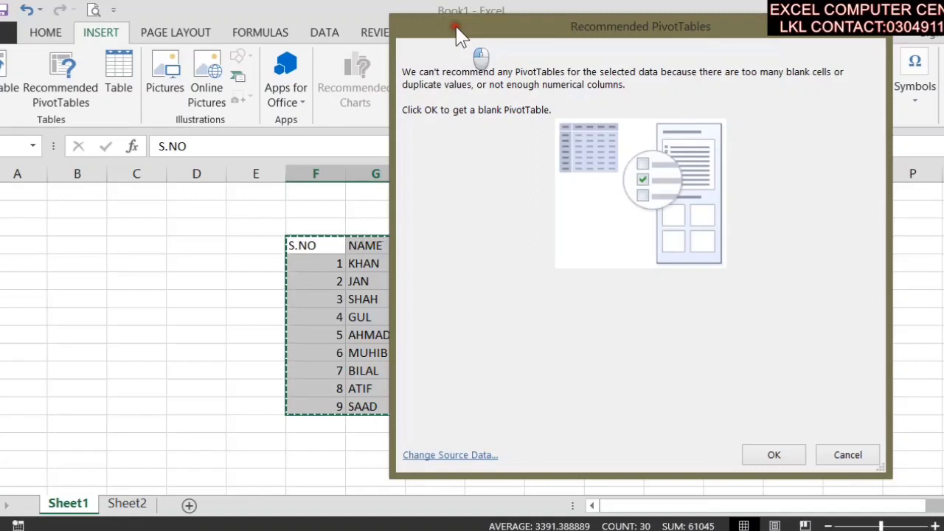
pyautogui.moveTo(457, 29); pyautogui.dragTo(395, 66)
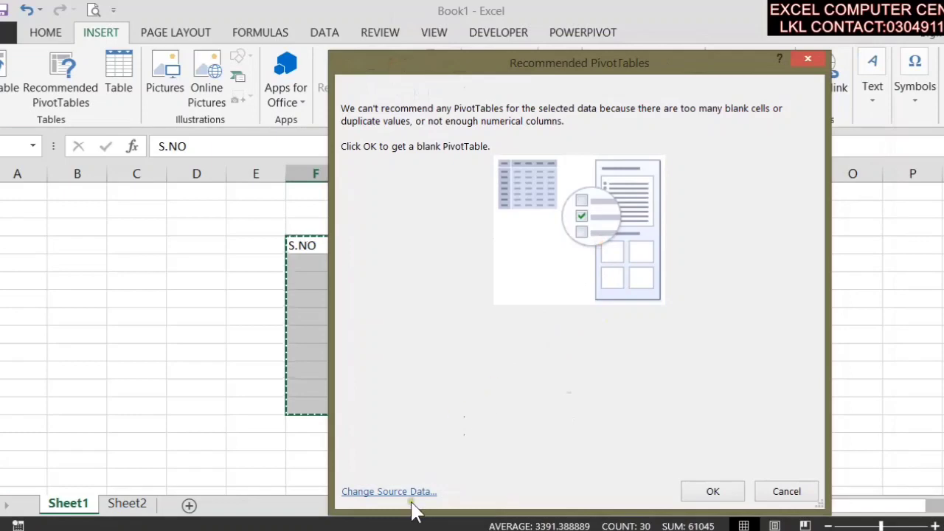
pyautogui.click(788, 492)
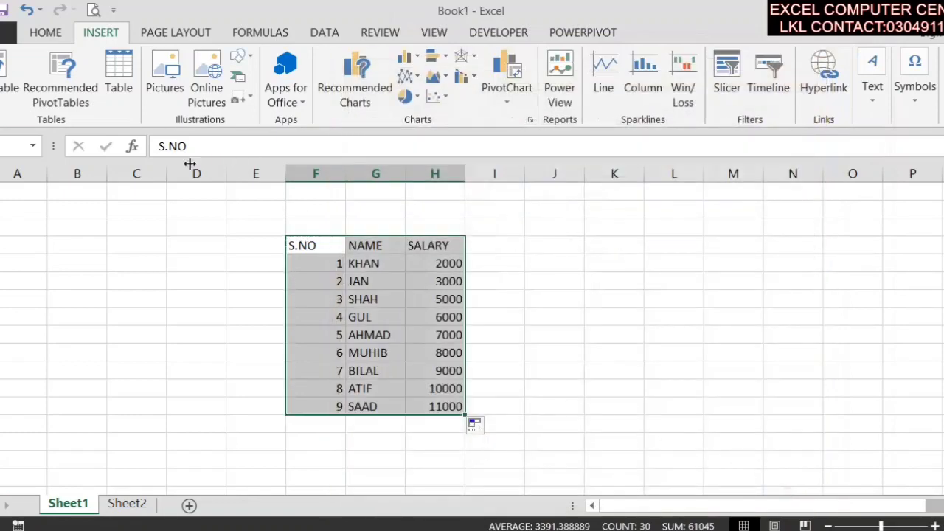
# - Start a PivotTable and set its source range to Sheet1!$F$4:$H$13
pyautogui.click(11, 87)
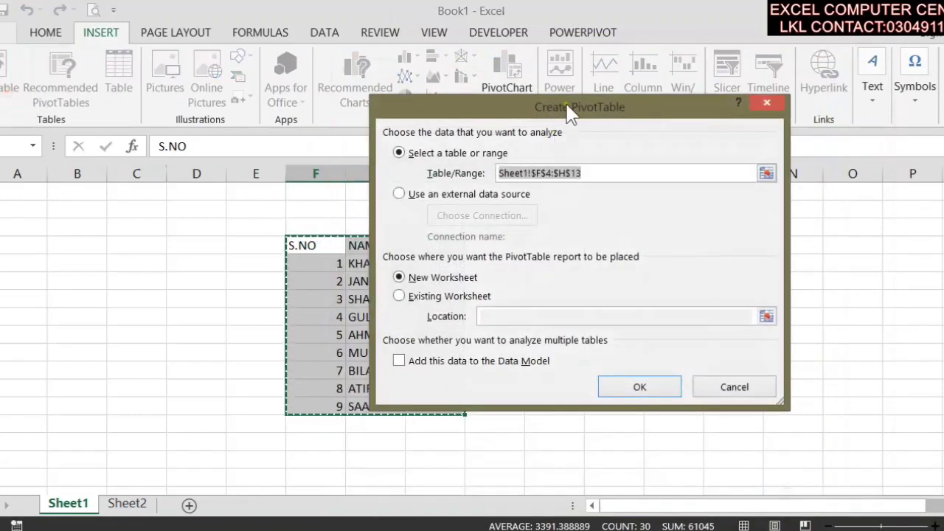
pyautogui.moveTo(572, 114); pyautogui.dragTo(273, 30)
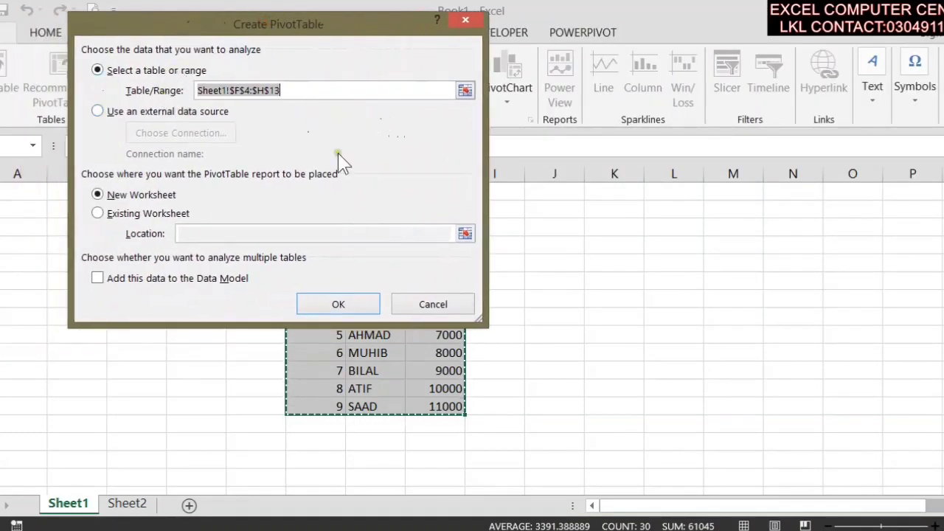
pyautogui.moveTo(362, 29); pyautogui.dragTo(849, 107)
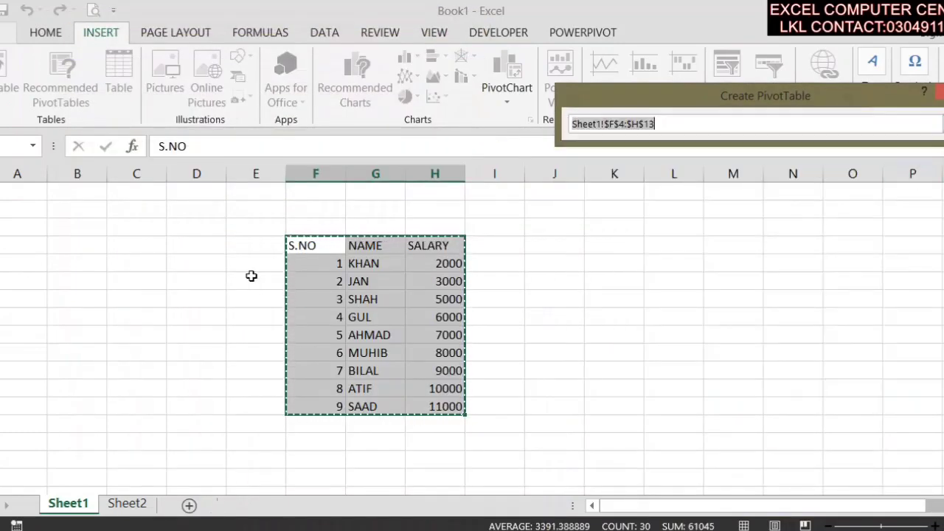
pyautogui.moveTo(310, 246); pyautogui.dragTo(463, 410)
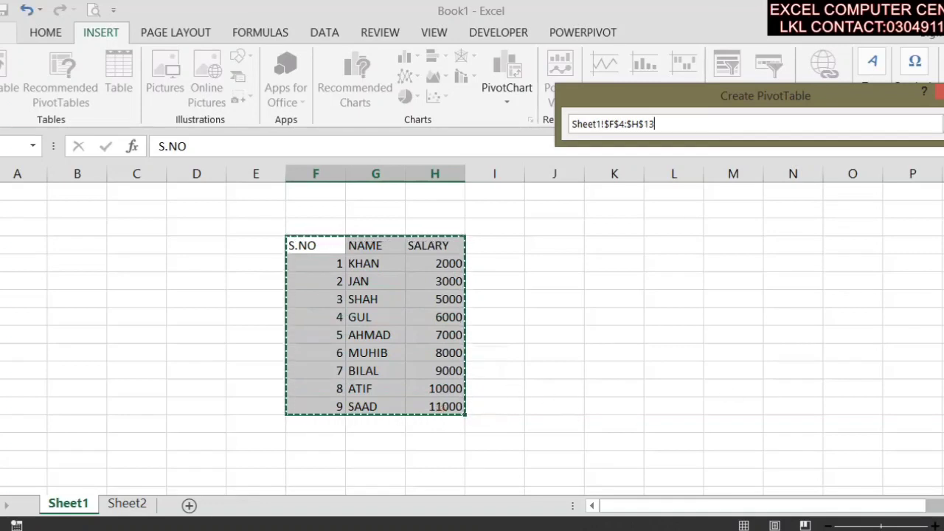
pyautogui.click(943, 124)
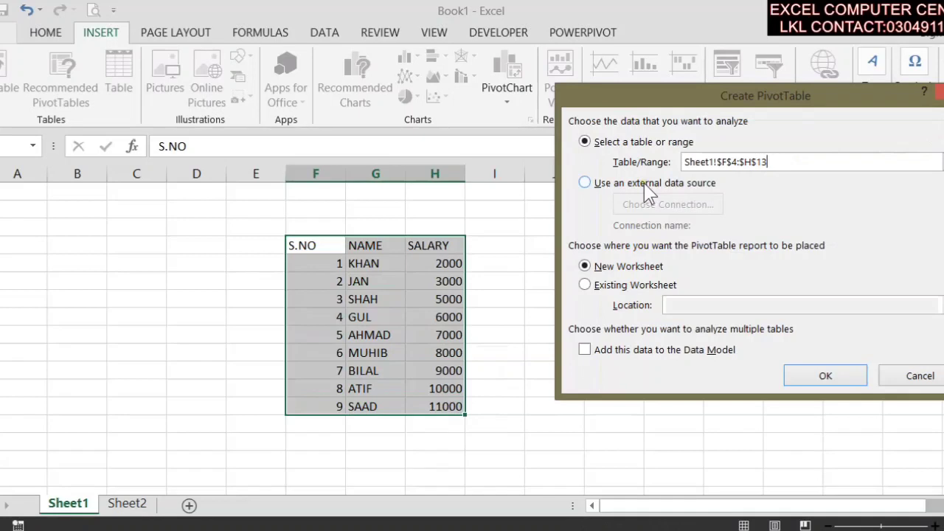
pyautogui.click(644, 183)
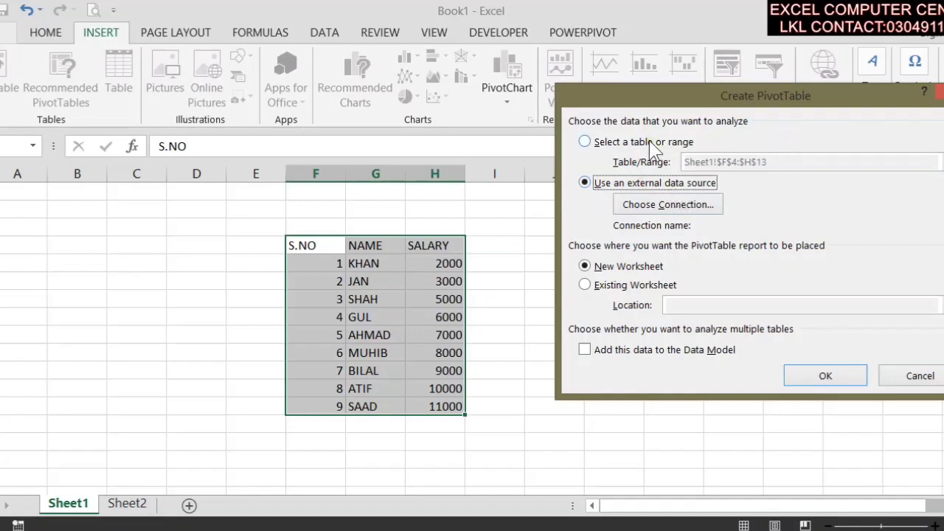
pyautogui.click(691, 208)
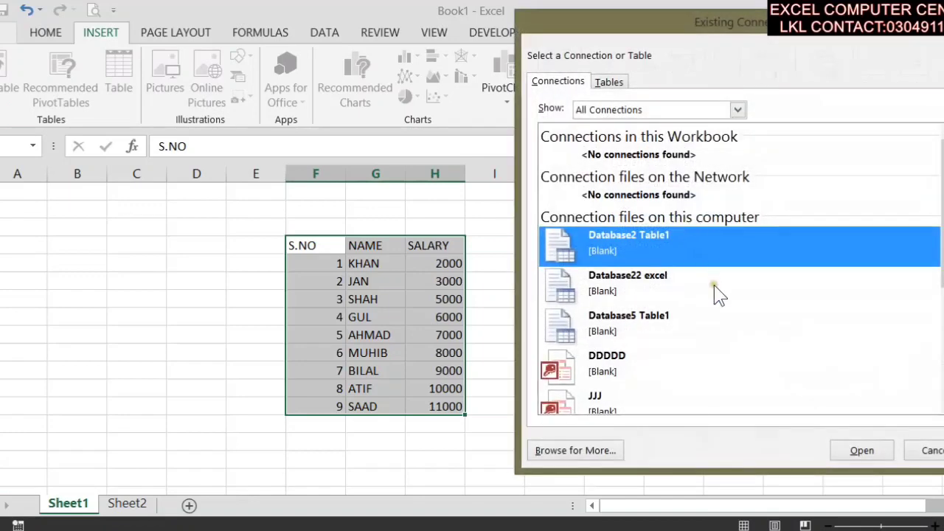
pyautogui.click(681, 288)
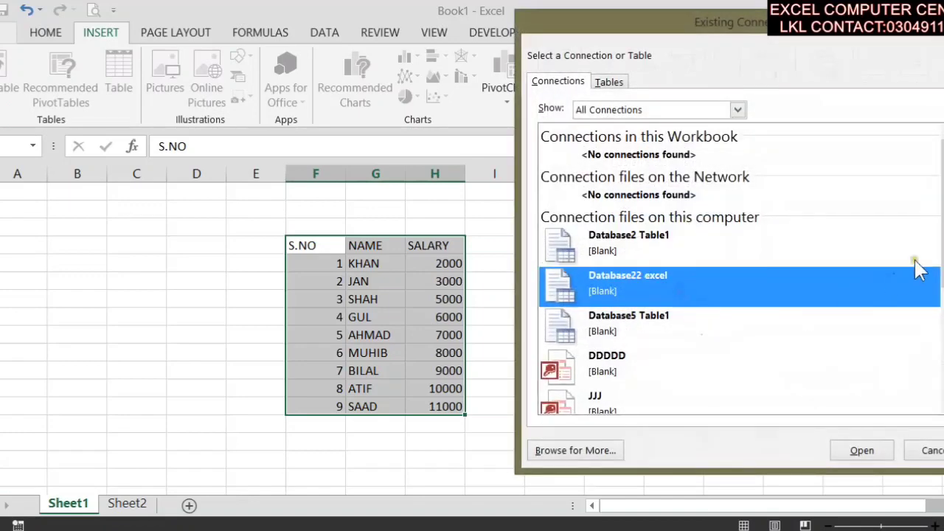
pyautogui.scroll(-3, 918, 270)
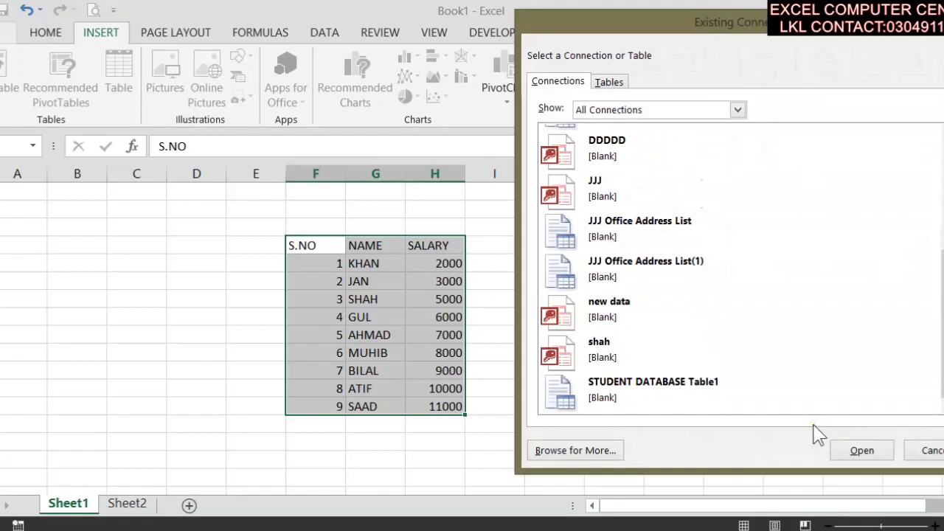
pyautogui.click(931, 449)
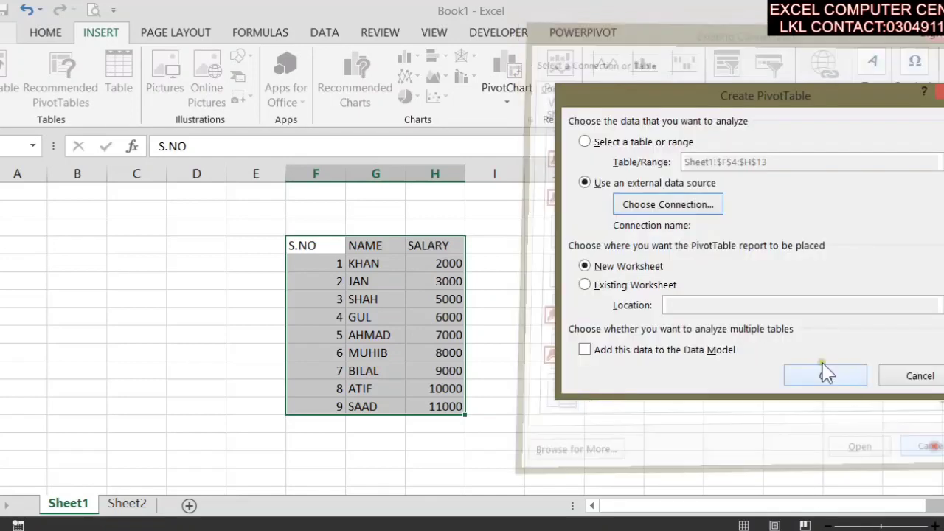
# - Choose the table range as the data source and create the PivotTable on a new worksheet
pyautogui.click(614, 142)
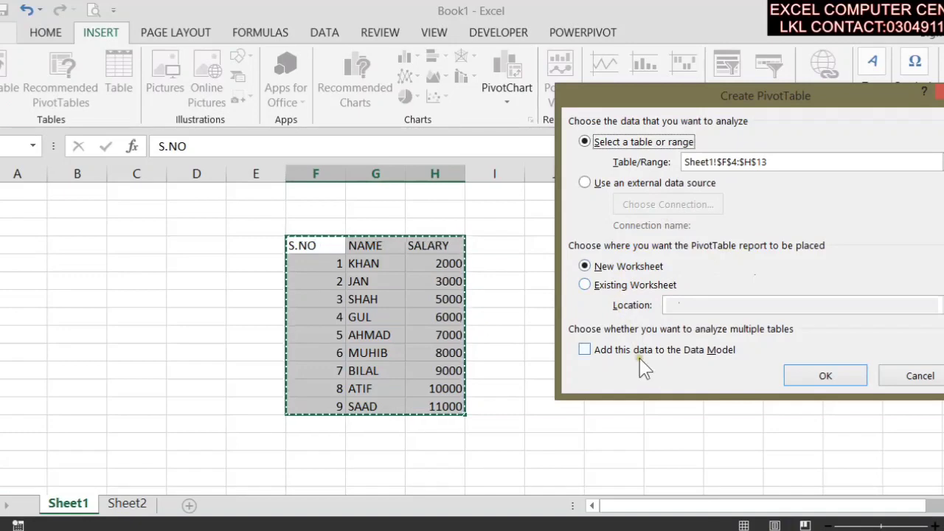
pyautogui.click(817, 382)
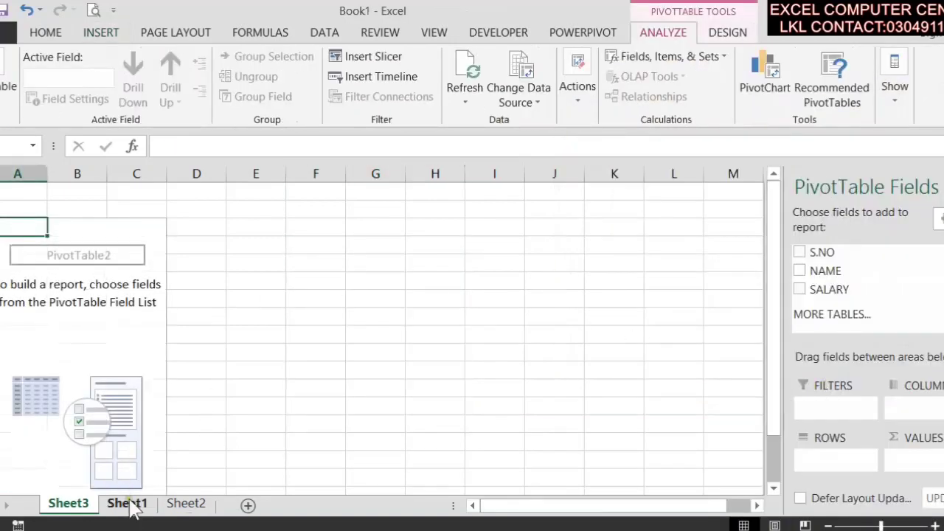
# - Compare the source data on Sheet1 with the empty PivotTable layout on Sheet3
pyautogui.click(127, 504)
pyautogui.click(69, 504)
pyautogui.click(125, 505)
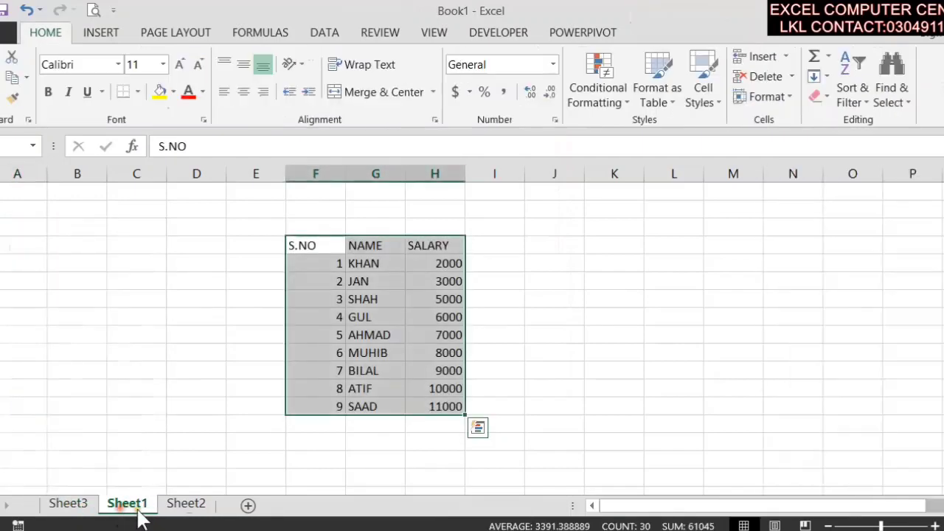
pyautogui.click(74, 507)
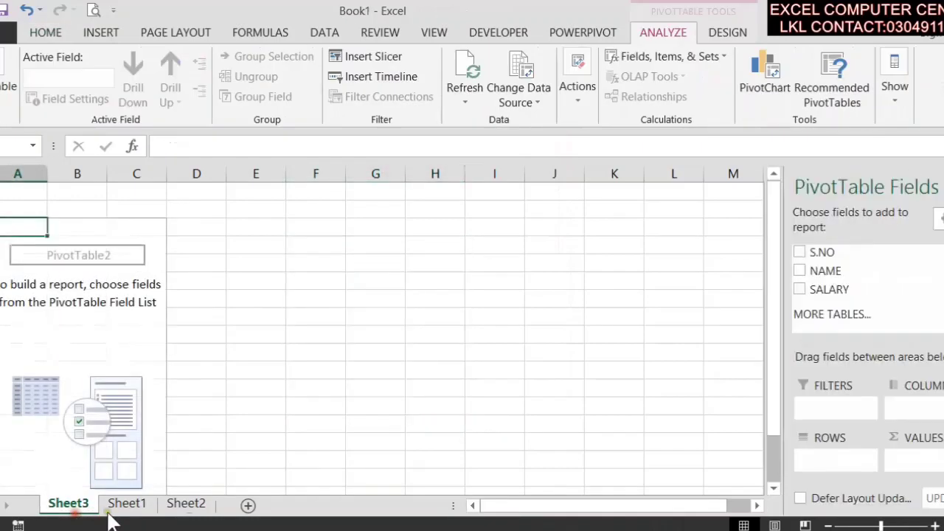
pyautogui.click(134, 507)
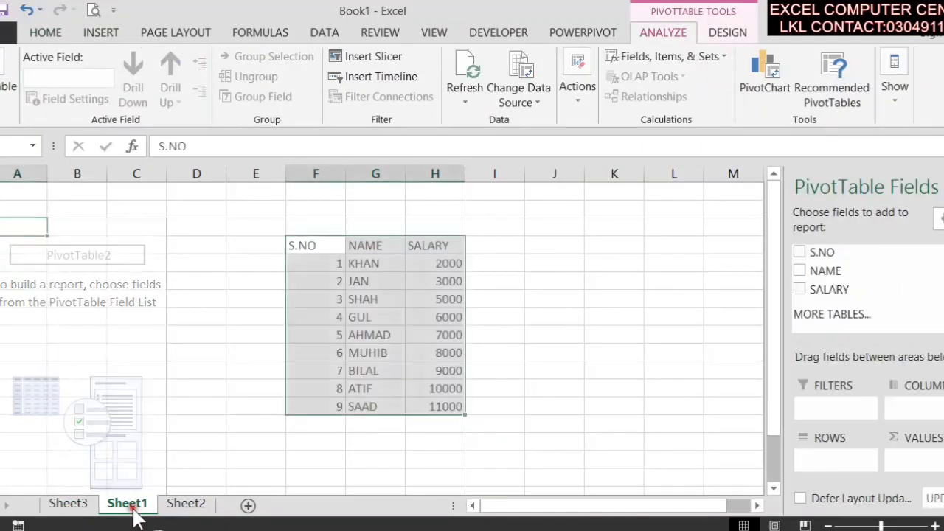
pyautogui.click(66, 506)
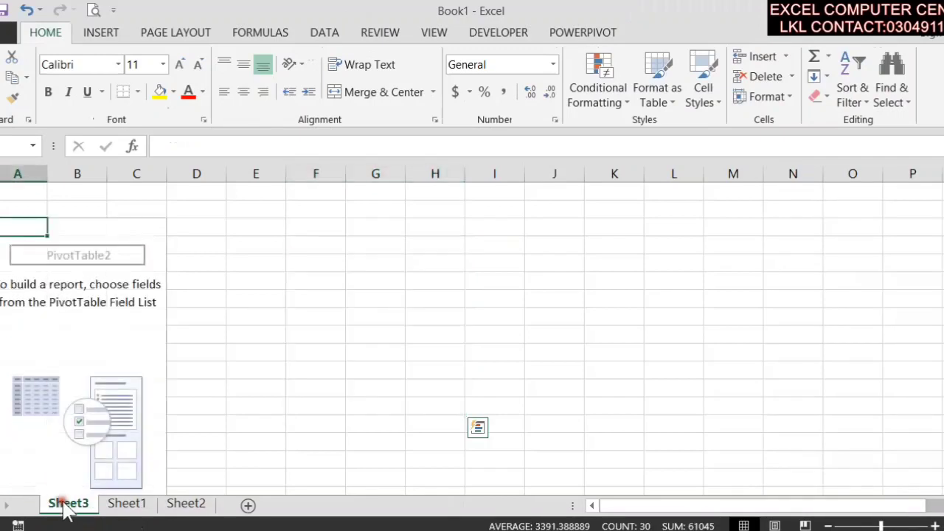
pyautogui.scroll(-1, 79, 295)
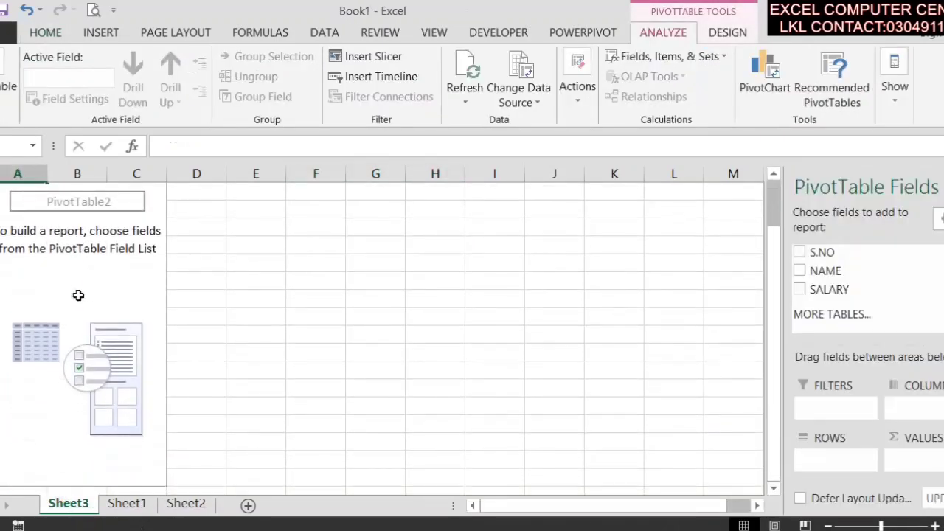
pyautogui.scroll(1, 78, 295)
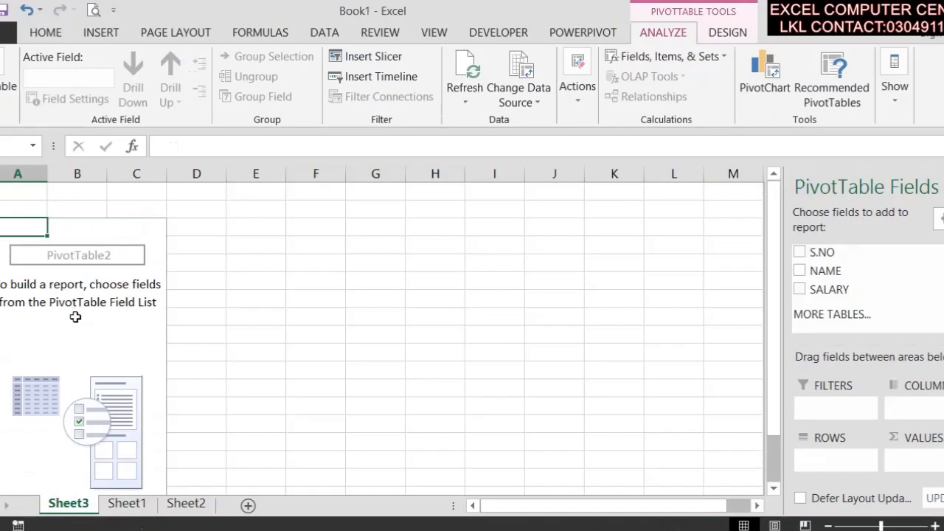
# - Add the S.NO, NAME and SALARY fields to the PivotTable report
pyautogui.click(801, 253)
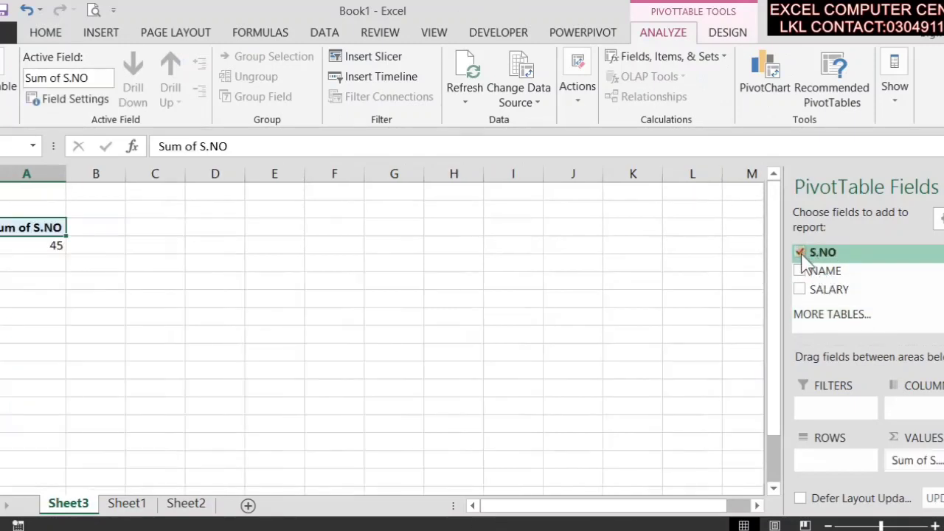
pyautogui.click(800, 270)
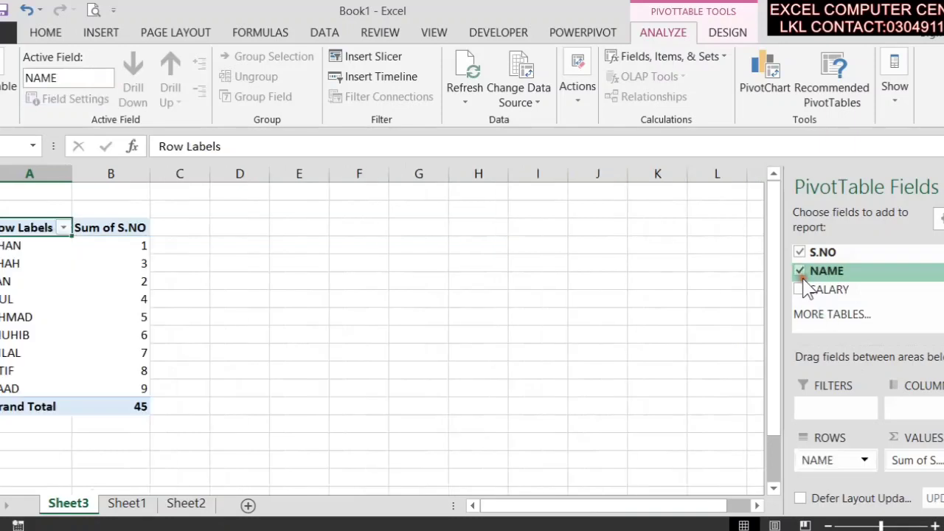
pyautogui.click(801, 290)
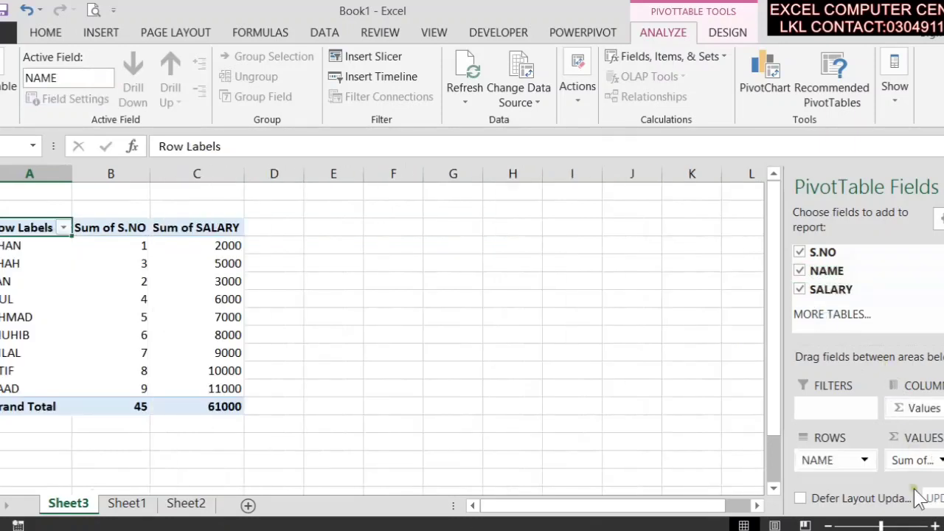
# - Try the PivotTable's Values field in the Rows area, and return it to the Columns area
pyautogui.scroll(-1, 935, 503)
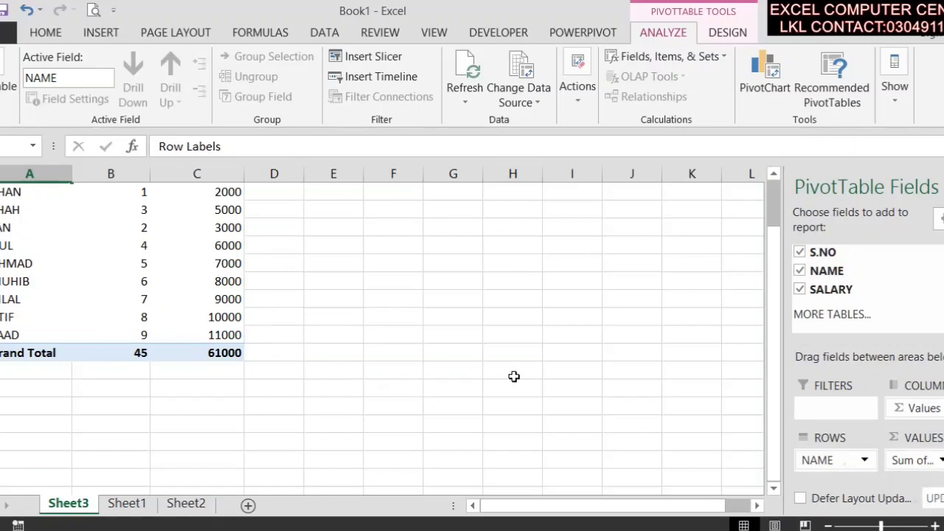
pyautogui.moveTo(925, 404); pyautogui.dragTo(824, 475)
pyautogui.click(865, 461)
pyautogui.click(866, 462)
pyautogui.moveTo(914, 408); pyautogui.dragTo(825, 463)
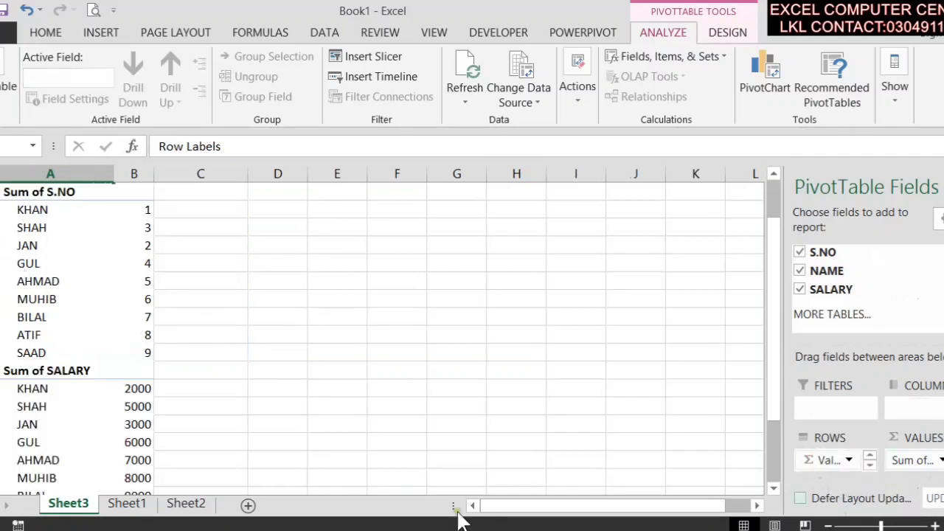
pyautogui.moveTo(833, 460); pyautogui.dragTo(938, 410)
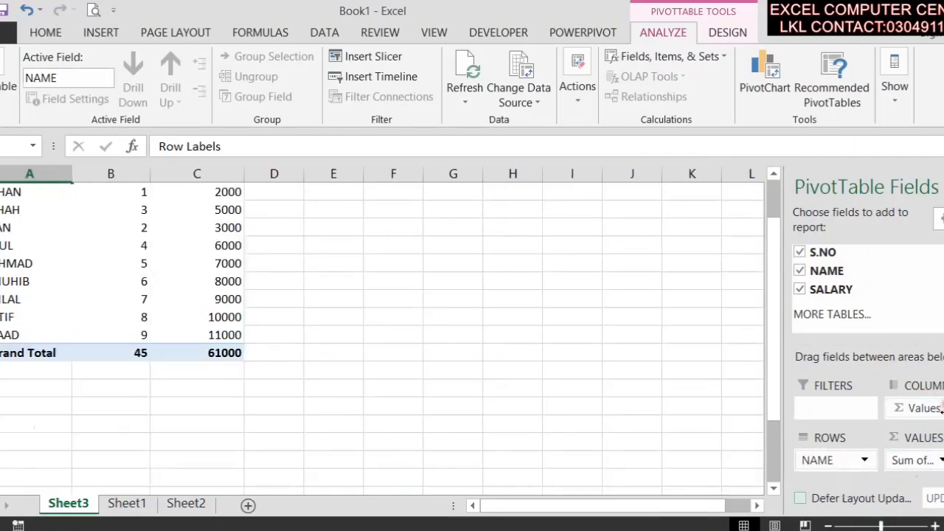
pyautogui.click(230, 227)
pyautogui.click(185, 208)
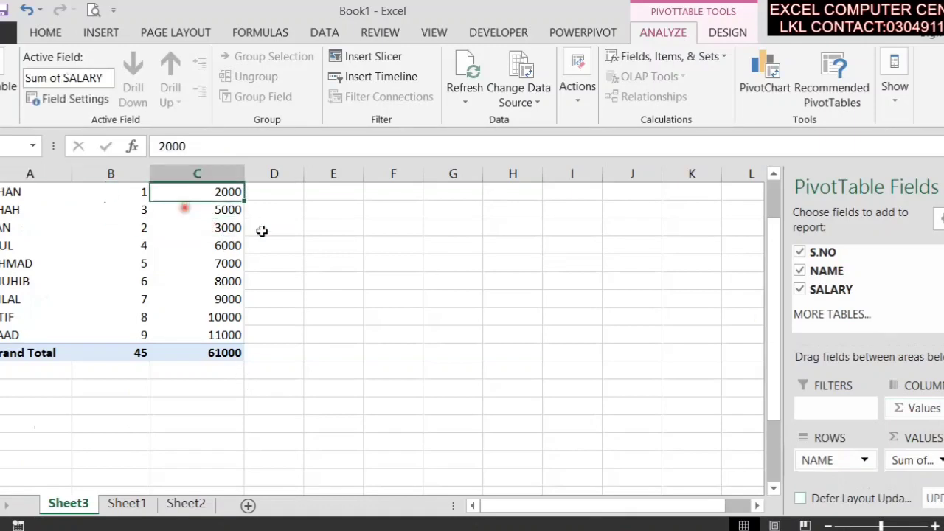
pyautogui.click(340, 278)
pyautogui.scroll(1, 324, 247)
pyautogui.click(127, 228)
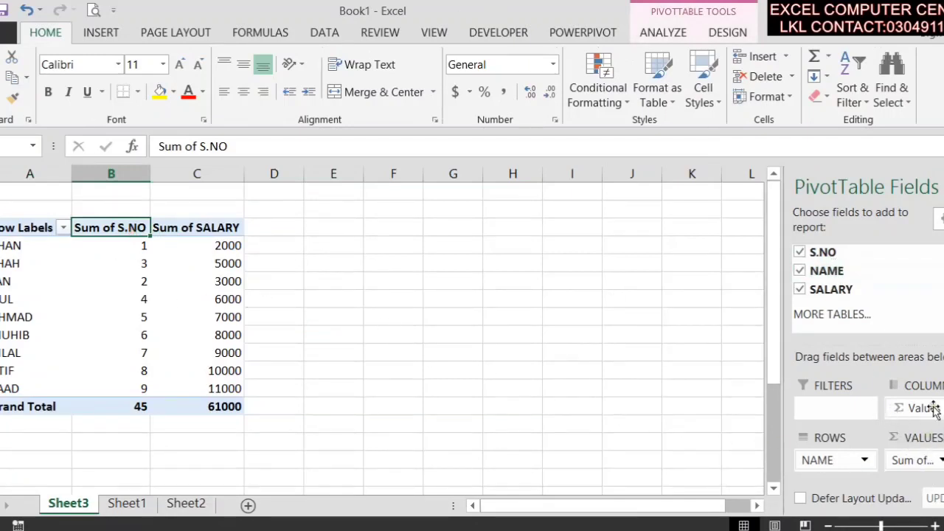
pyautogui.moveTo(929, 406)
pyautogui.mouseDown()
pyautogui.moveTo(822, 408)
pyautogui.moveTo(915, 409)
pyautogui.mouseUp()
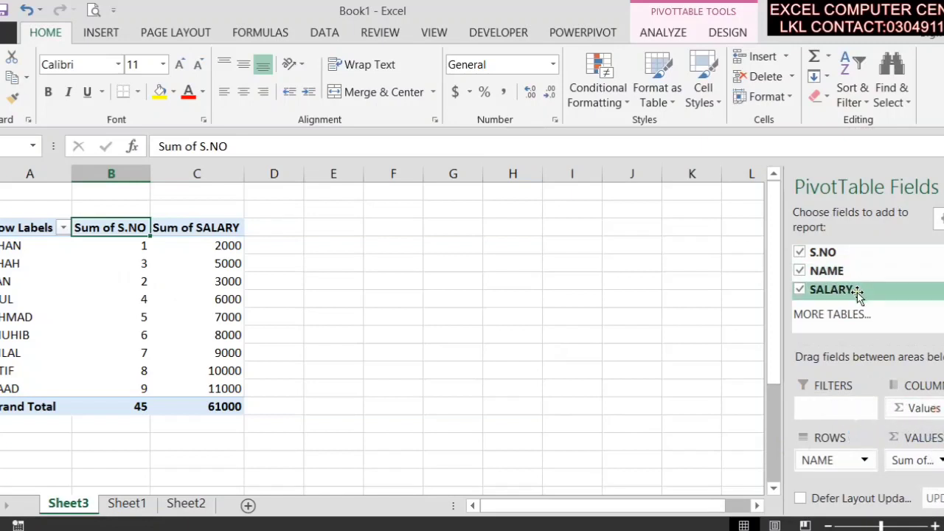
# - Add SALARY as a report filter and filter the PivotTable to a salary of 5000
pyautogui.moveTo(858, 292); pyautogui.dragTo(852, 428)
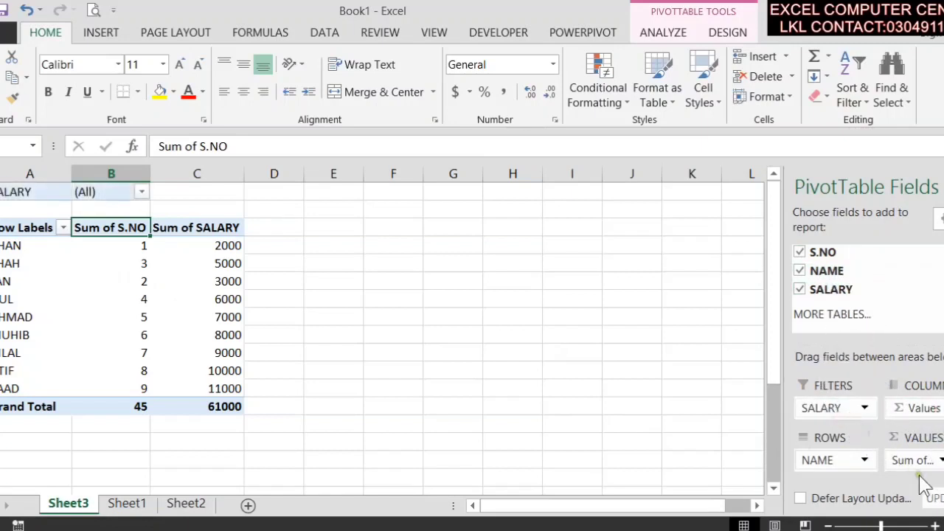
pyautogui.click(141, 192)
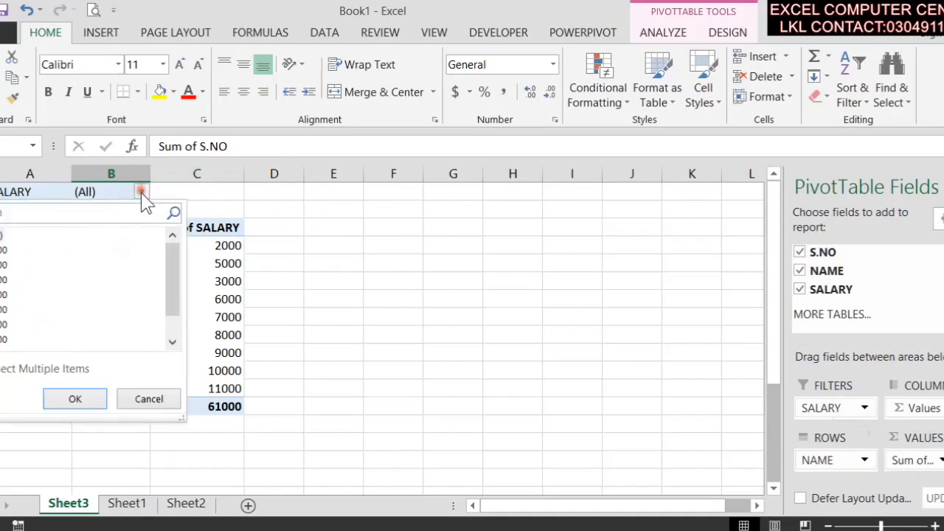
pyautogui.click(6, 283)
pyautogui.click(81, 397)
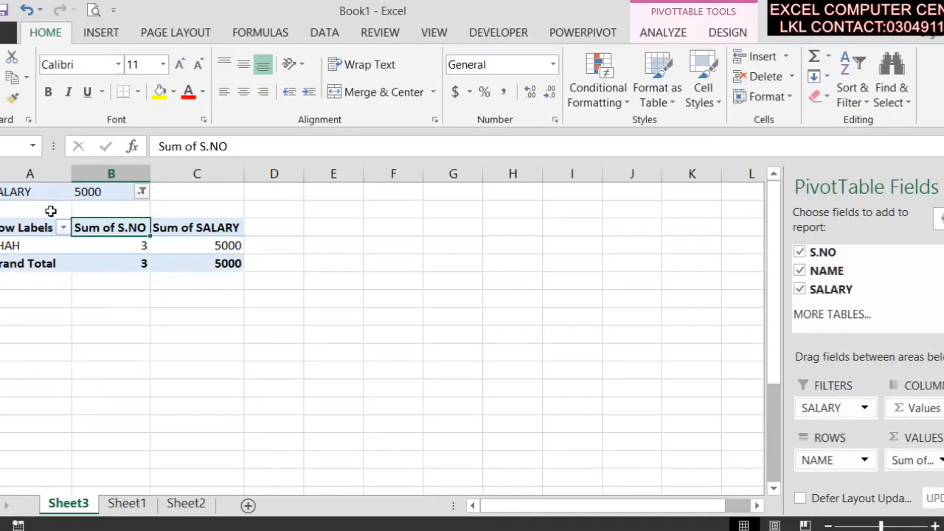
# - Reset the SALARY report filter to All and remove SALARY from the Filters area
pyautogui.click(142, 192)
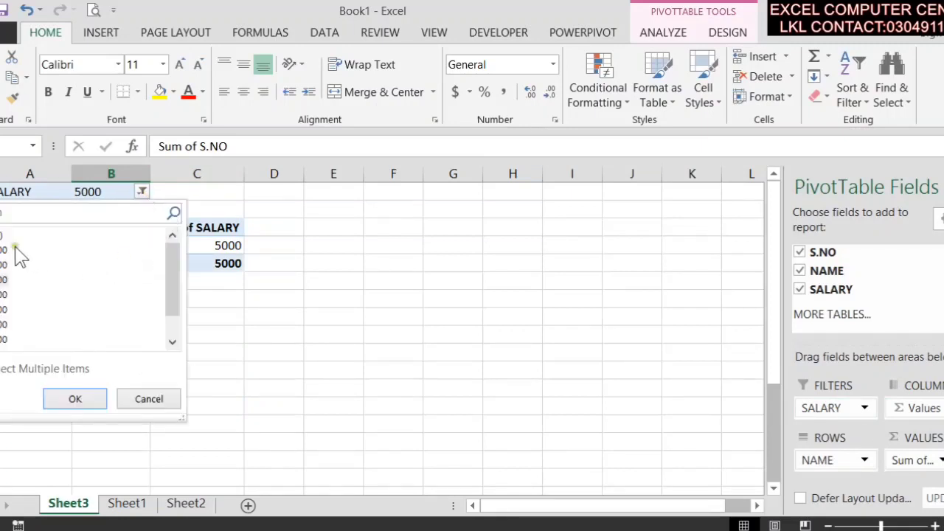
pyautogui.click(81, 403)
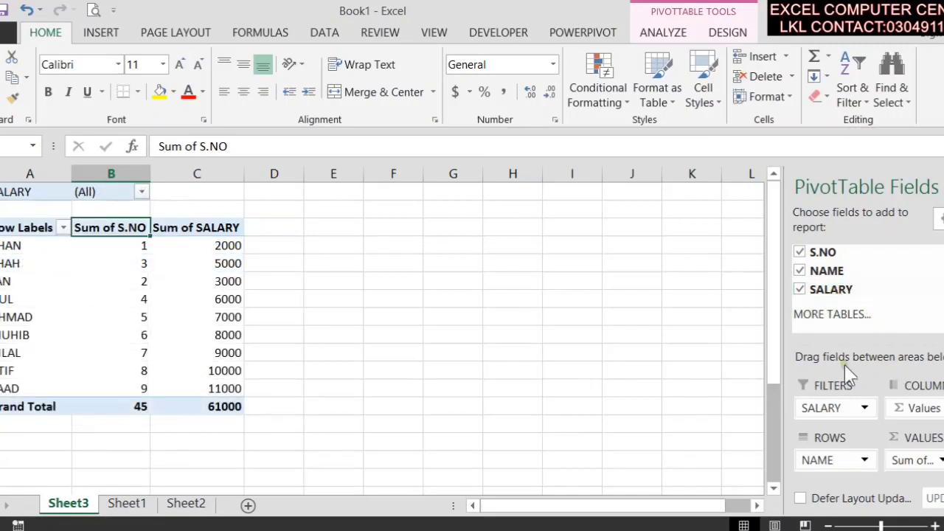
pyautogui.click(845, 411)
pyautogui.moveTo(833, 407); pyautogui.dragTo(854, 316)
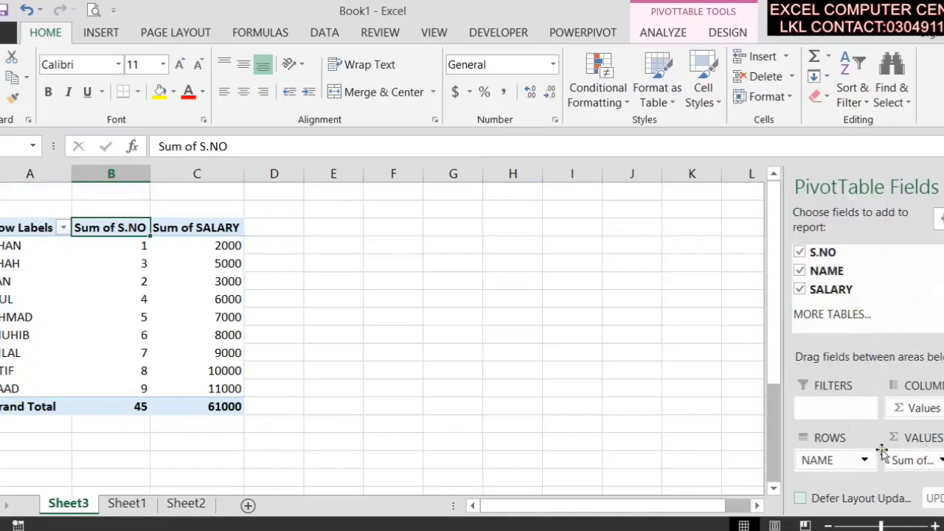
# - Close the PivotTable field list, show it again, and close it once more
pyautogui.click(943, 186)
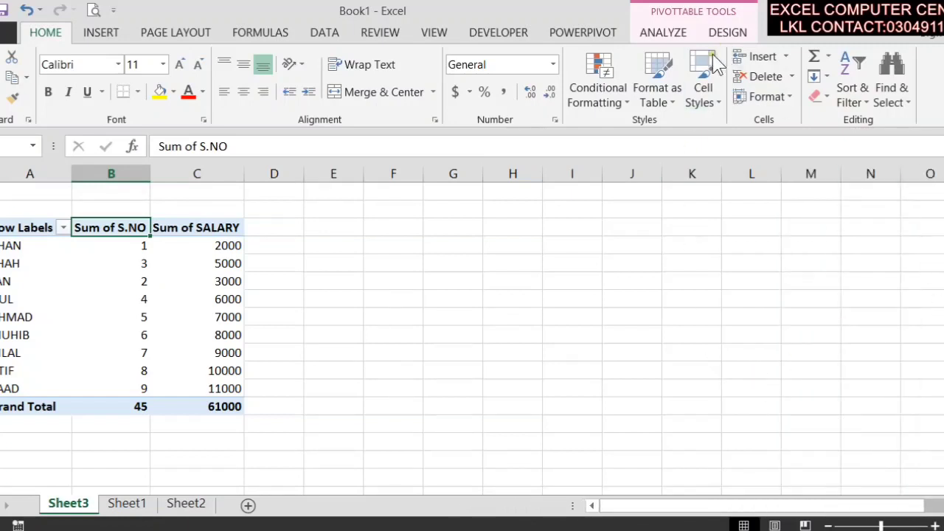
pyautogui.click(666, 32)
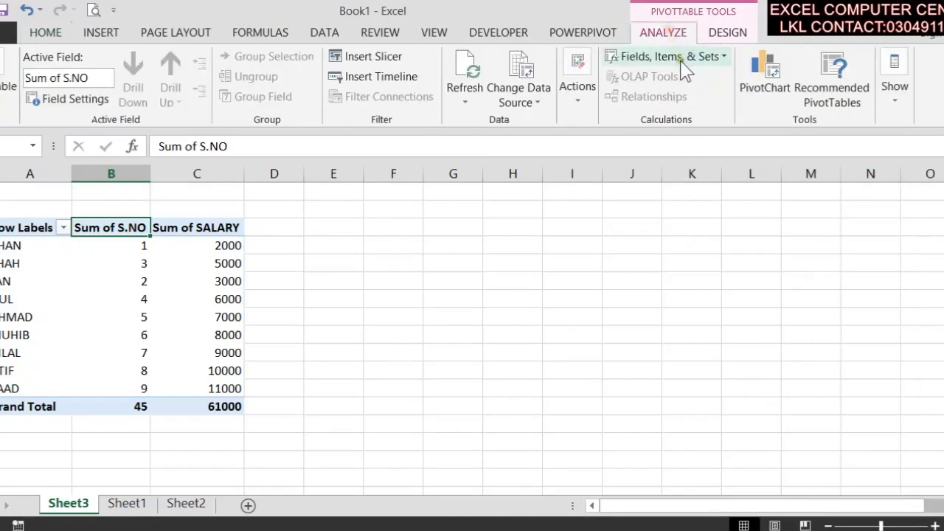
pyautogui.click(576, 90)
pyautogui.click(579, 82)
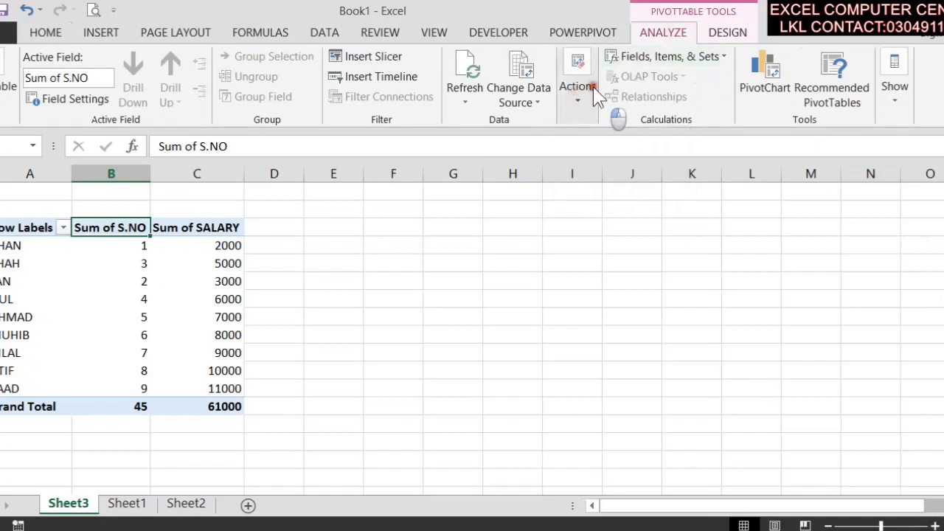
pyautogui.click(894, 74)
pyautogui.click(867, 176)
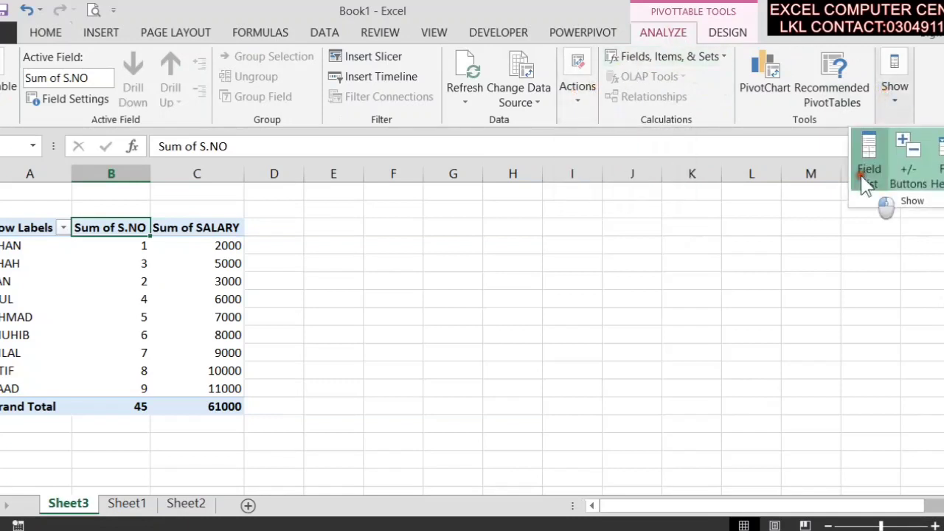
pyautogui.click(943, 185)
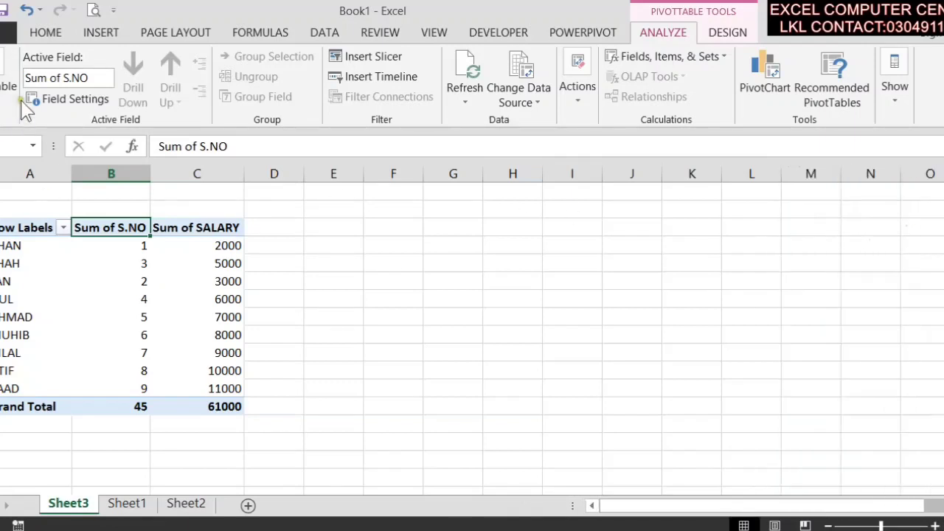
# - In the PivotTable's options, enable merging and centering of cells with labels and set the compact form row label indent to 4 characters
pyautogui.click(221, 316)
pyautogui.click(116, 275)
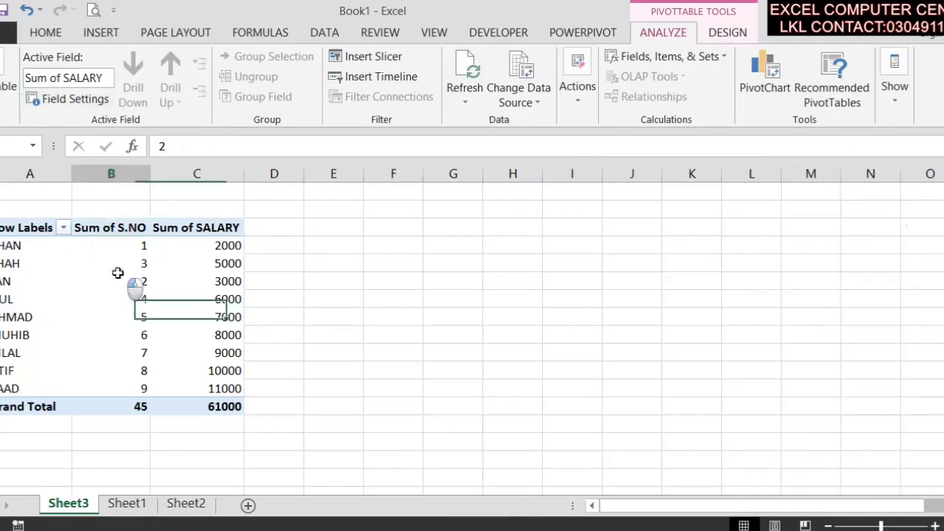
pyautogui.click(5, 109)
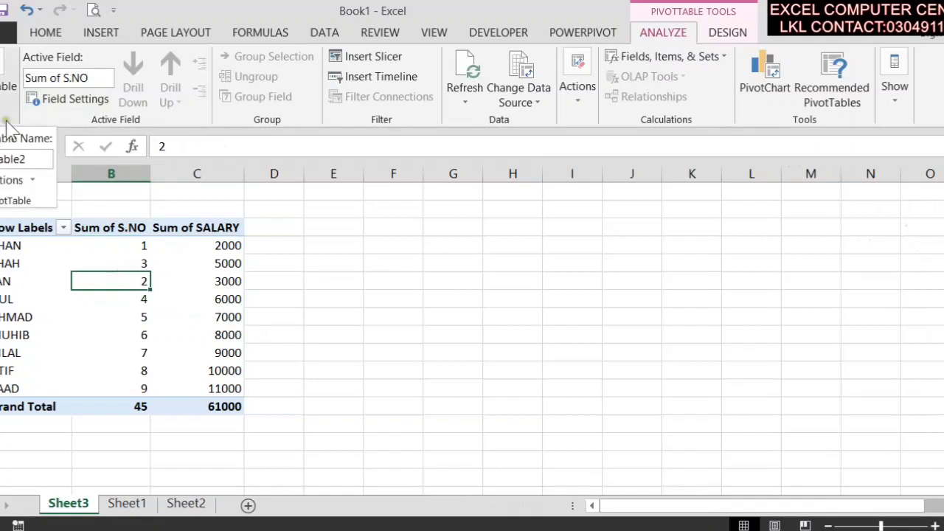
pyautogui.click(32, 180)
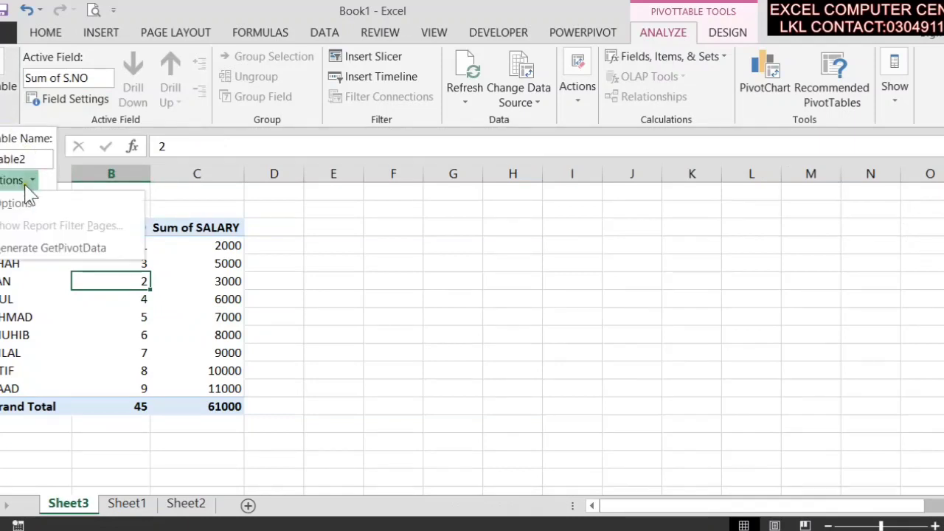
pyautogui.click(16, 202)
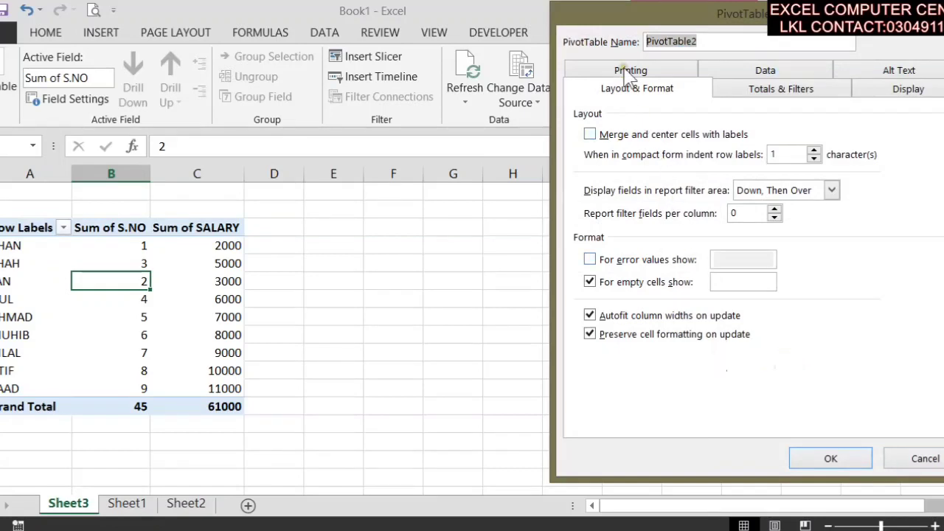
pyautogui.click(628, 136)
pyautogui.click(631, 141)
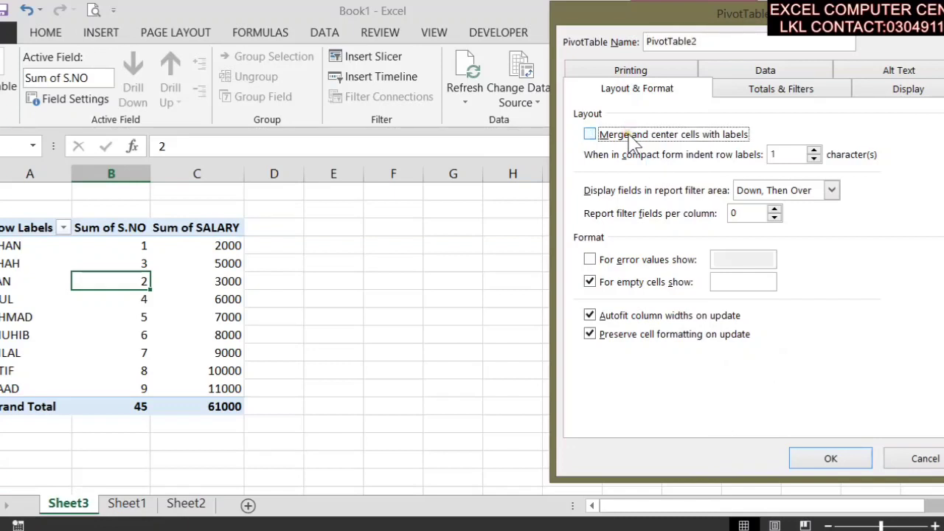
pyautogui.click(674, 135)
pyautogui.click(813, 150)
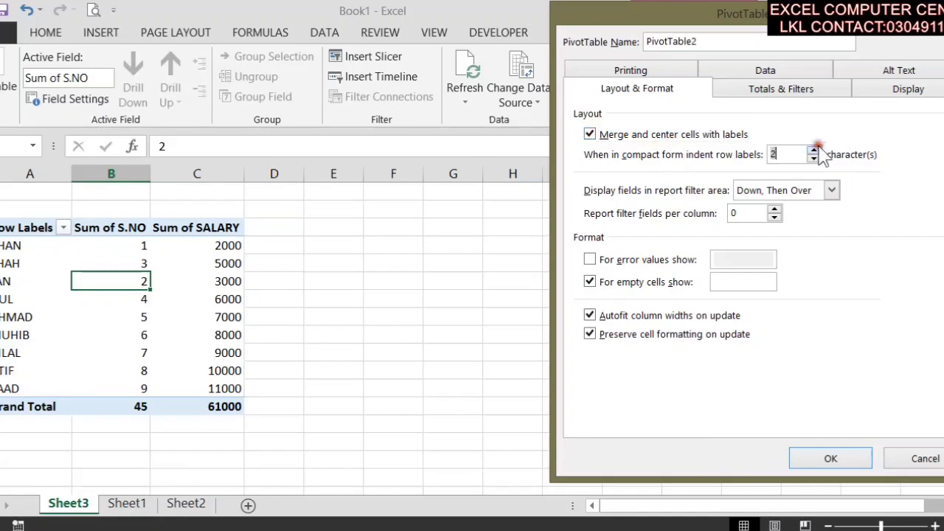
pyautogui.click(814, 149)
pyautogui.click(813, 150)
pyautogui.click(830, 458)
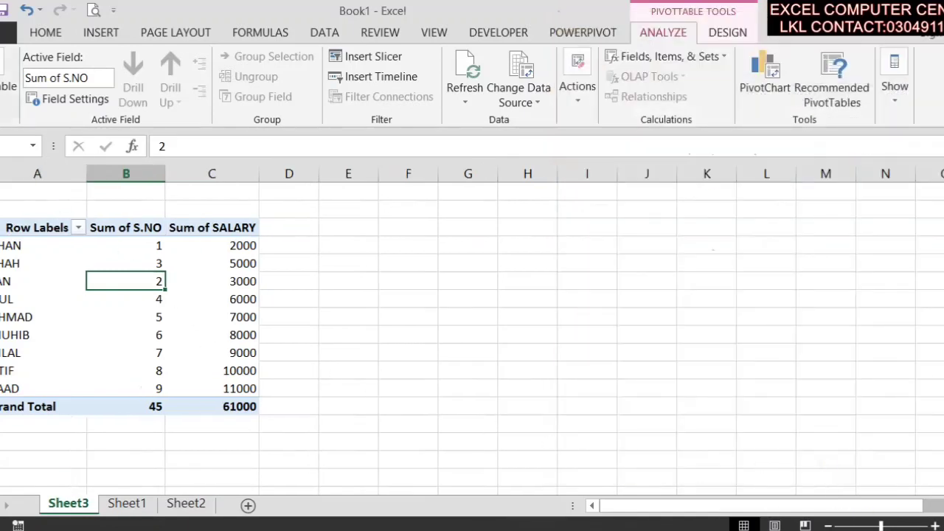
# - In the PivotTable's options, try the settings for showing error values and empty cells, returning each to its original state
pyautogui.click(8, 107)
pyautogui.click(31, 180)
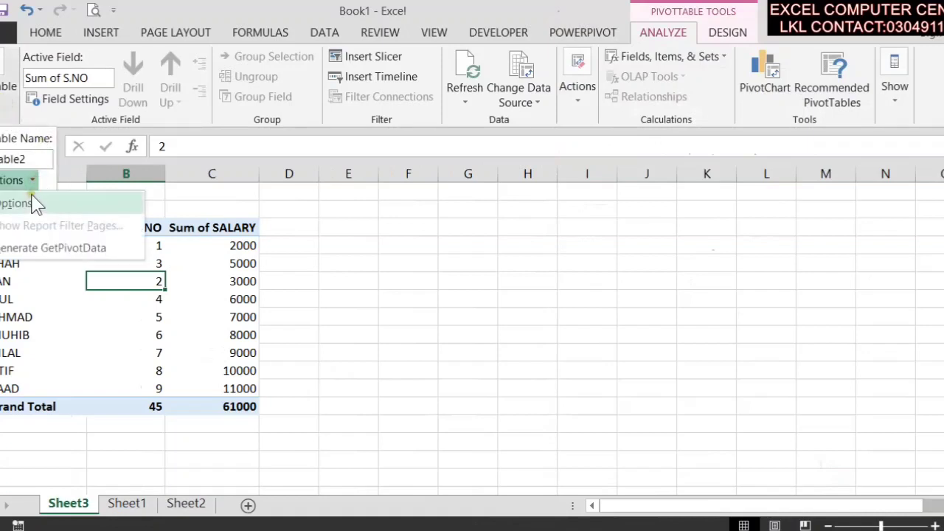
pyautogui.click(36, 204)
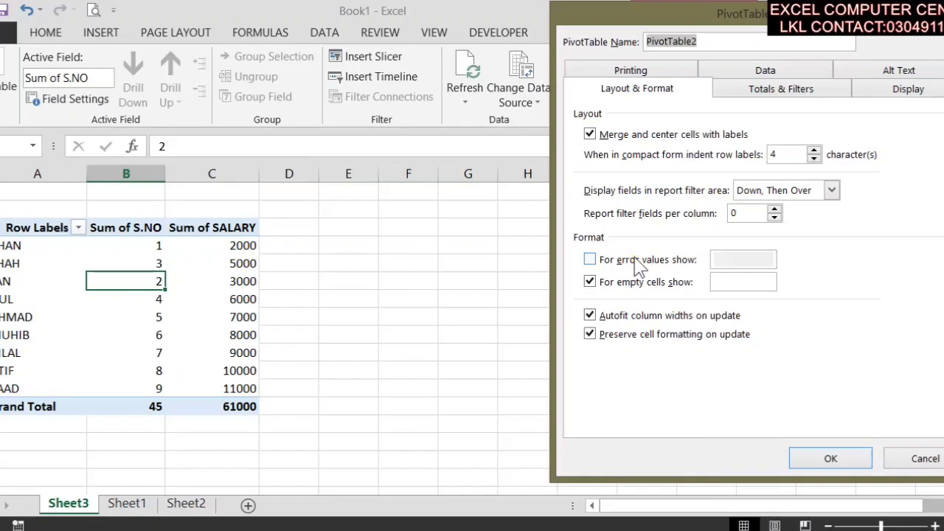
pyautogui.click(637, 262)
pyautogui.click(635, 258)
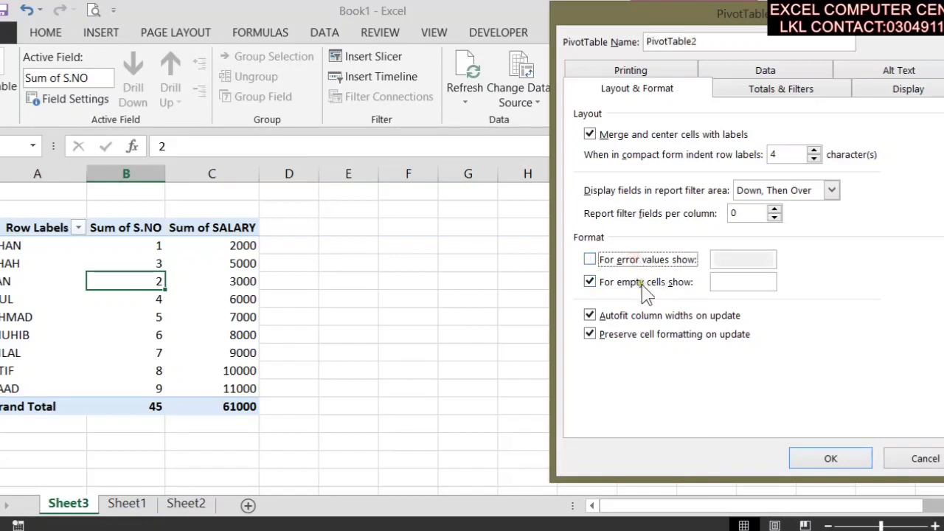
pyautogui.click(636, 284)
pyautogui.click(638, 284)
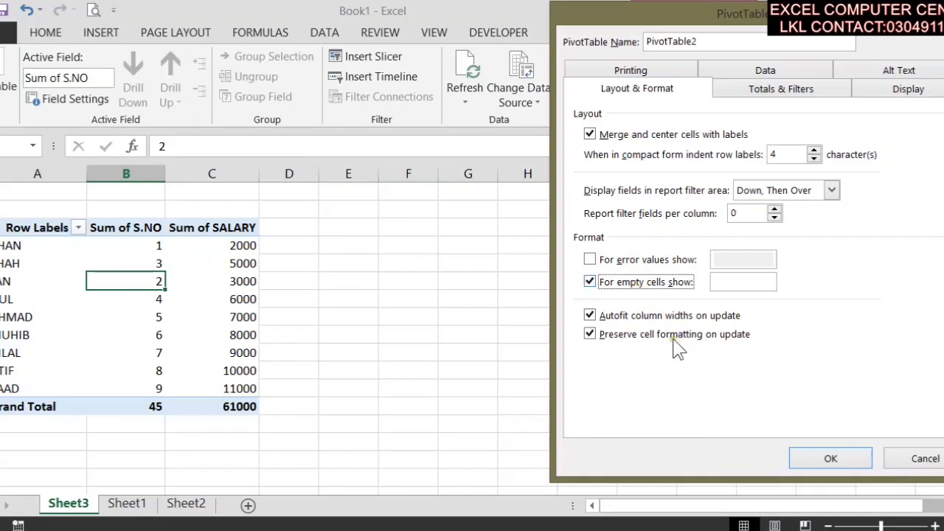
# - Review the PivotTable's data, display, layout and printing options, and leave them without applying changes
pyautogui.click(750, 97)
pyautogui.click(759, 72)
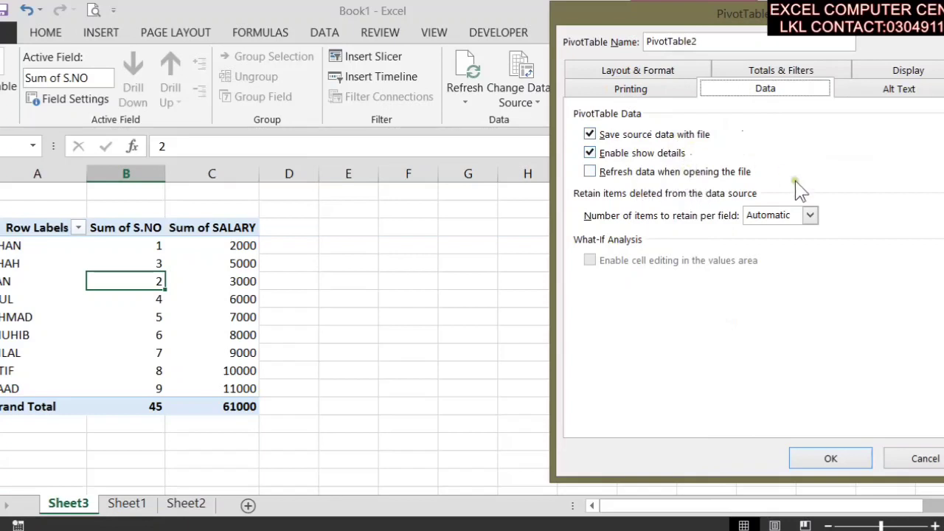
pyautogui.click(856, 90)
pyautogui.click(933, 70)
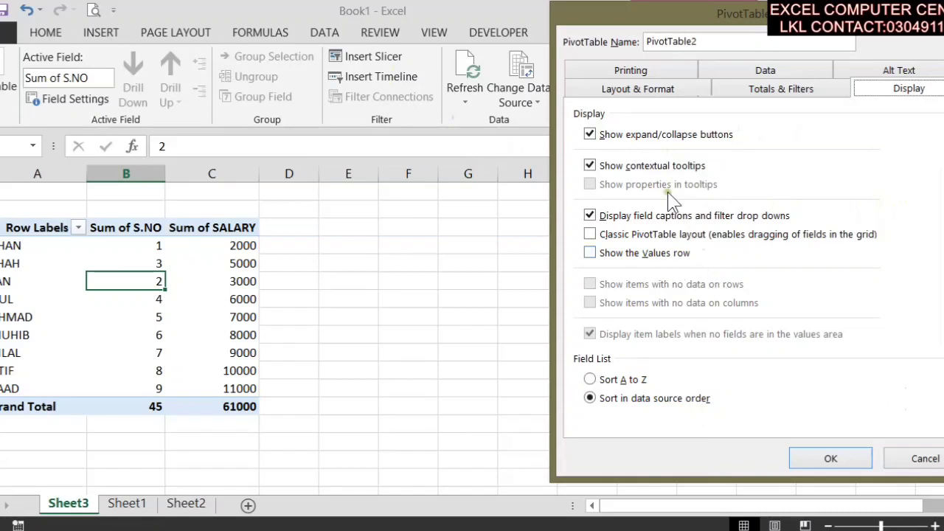
pyautogui.click(767, 72)
pyautogui.click(623, 75)
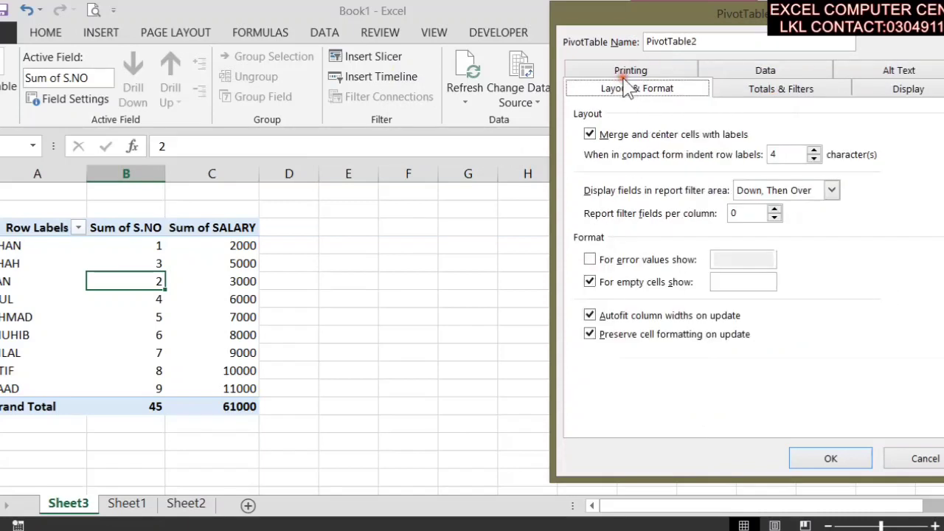
pyautogui.click(632, 70)
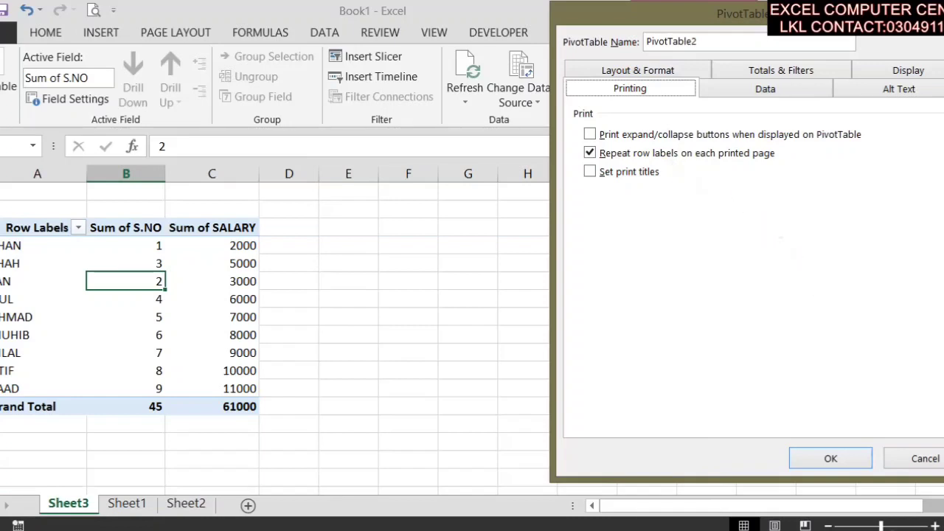
pyautogui.click(926, 458)
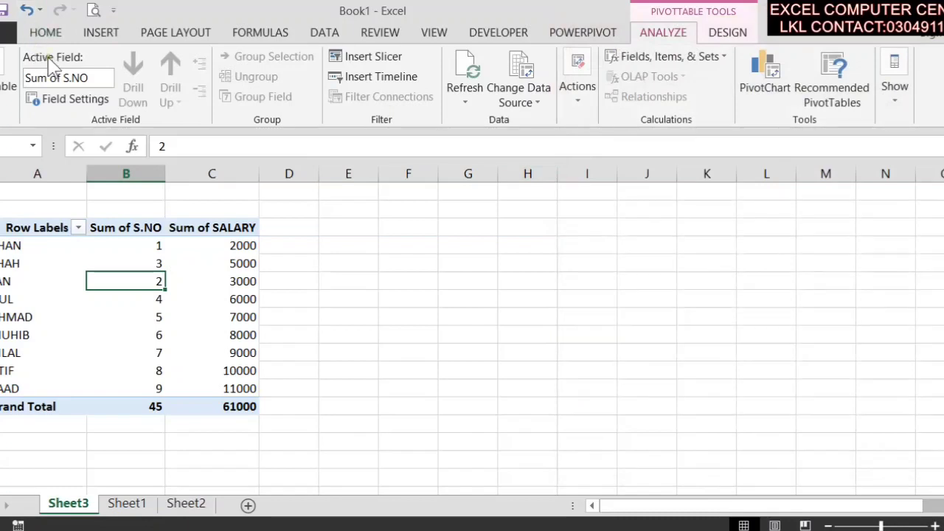
# - Check the active field for cells in the S.NO and SALARY columns, and examine the Value Field Settings of Sum of SALARY
pyautogui.click(238, 407)
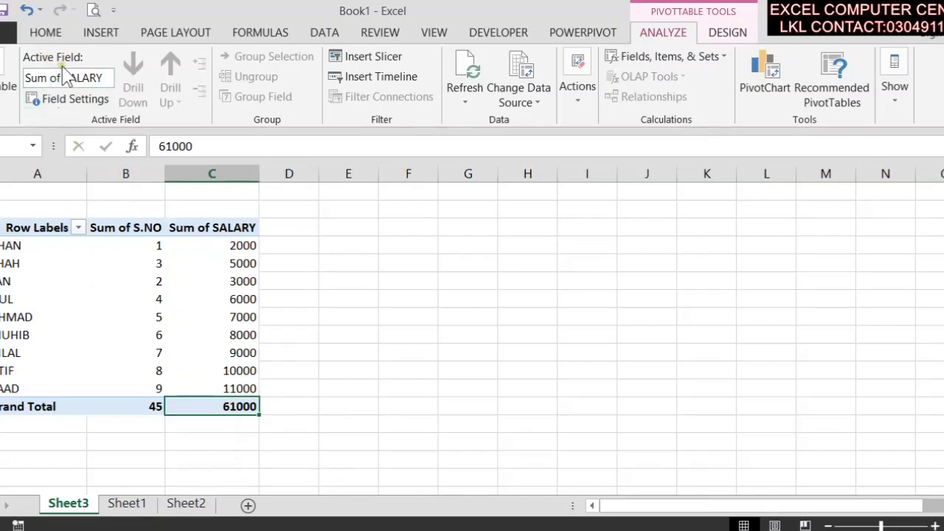
pyautogui.click(55, 79)
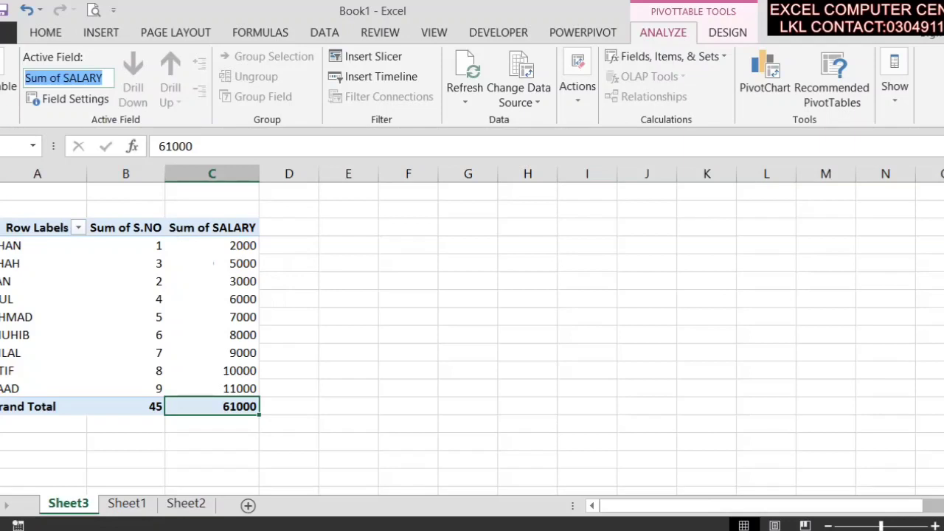
pyautogui.click(158, 303)
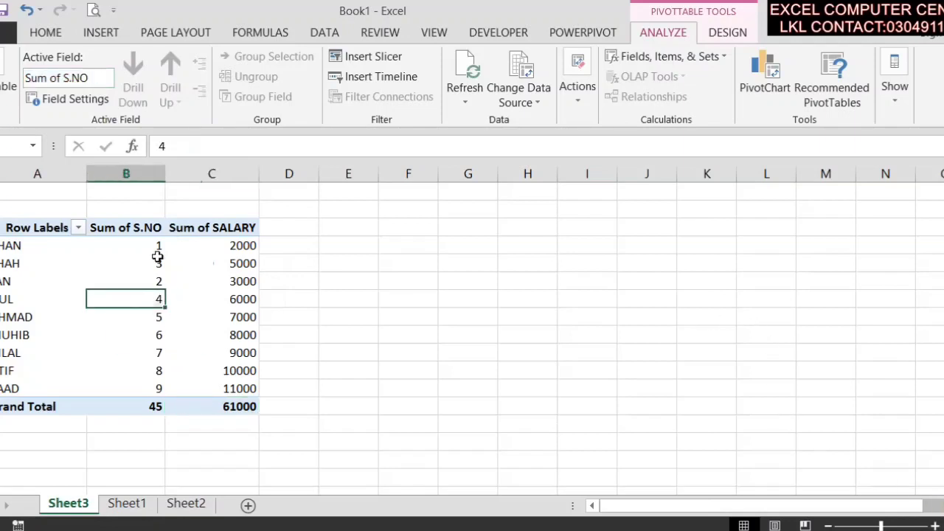
pyautogui.click(243, 406)
pyautogui.click(70, 98)
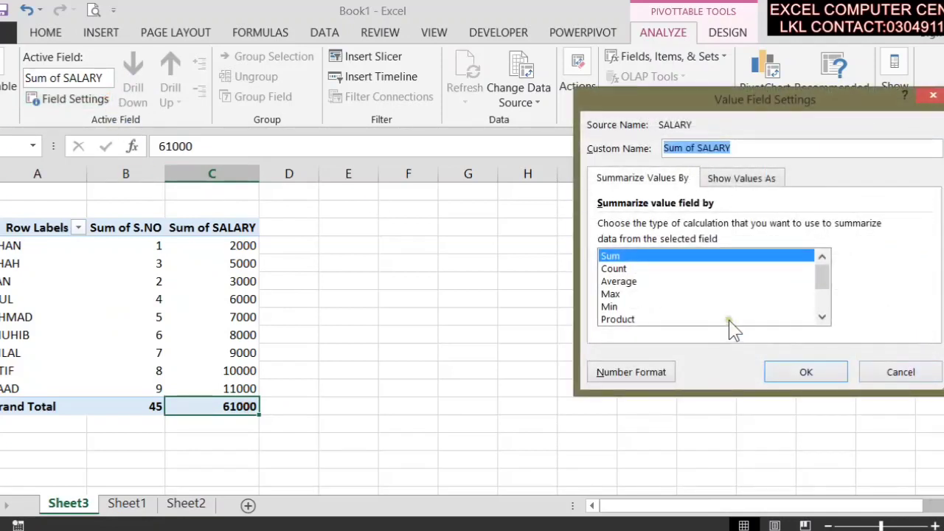
pyautogui.click(913, 374)
pyautogui.click(141, 408)
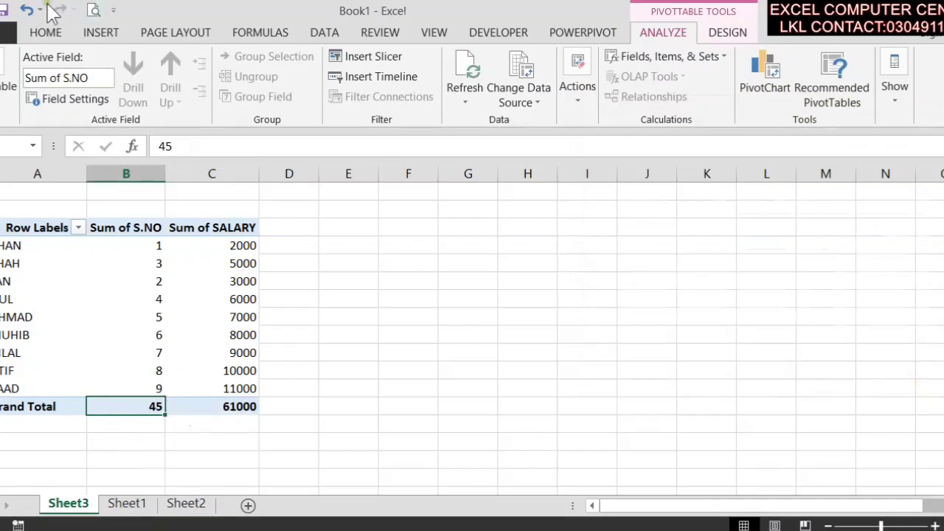
# - Change the value field settings of Sum of S.NO to summarize by Count
pyautogui.click(73, 99)
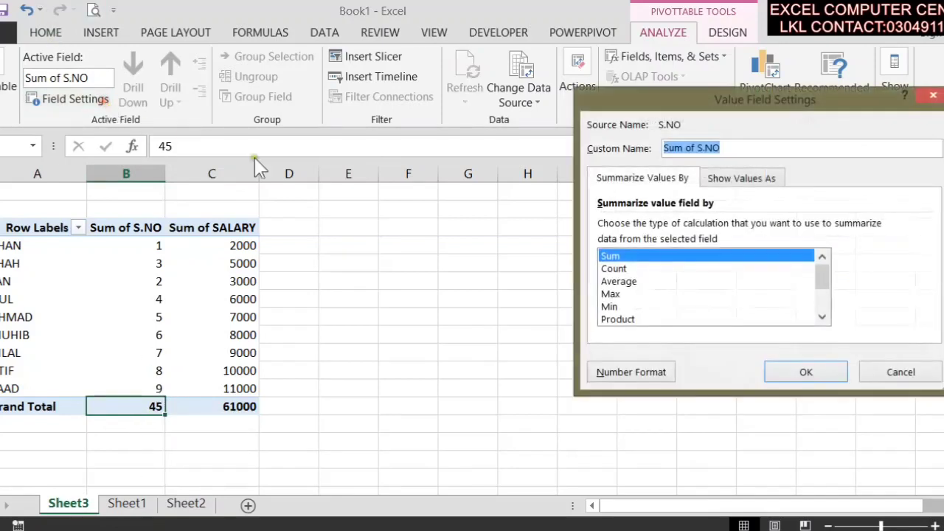
pyautogui.click(617, 269)
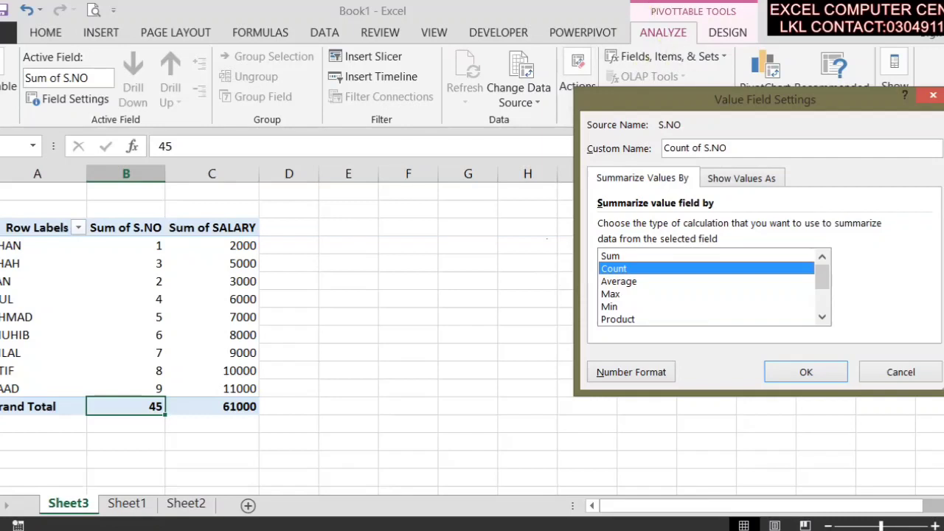
pyautogui.click(803, 372)
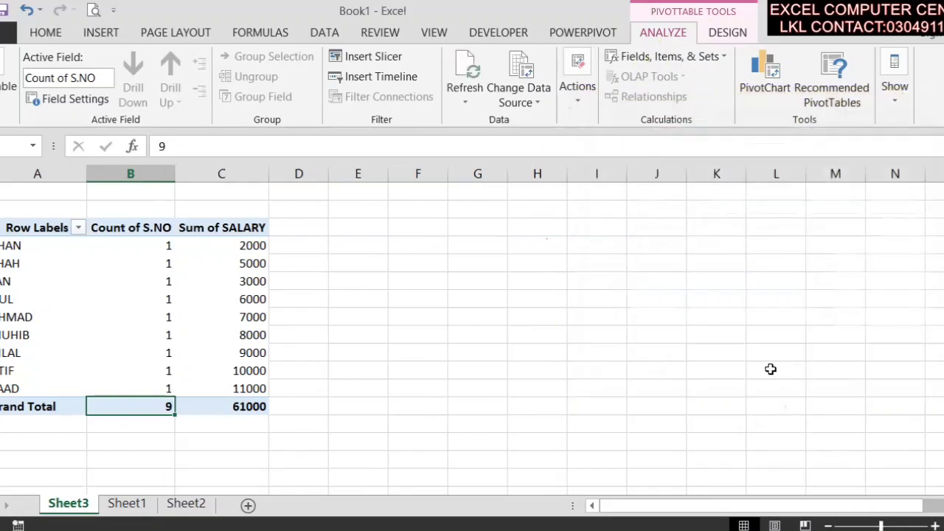
# - Examine the Count of S.NO values, the grand totals and the Row Labels filter in the PivotTable
pyautogui.click(166, 385)
pyautogui.click(170, 370)
pyautogui.click(170, 352)
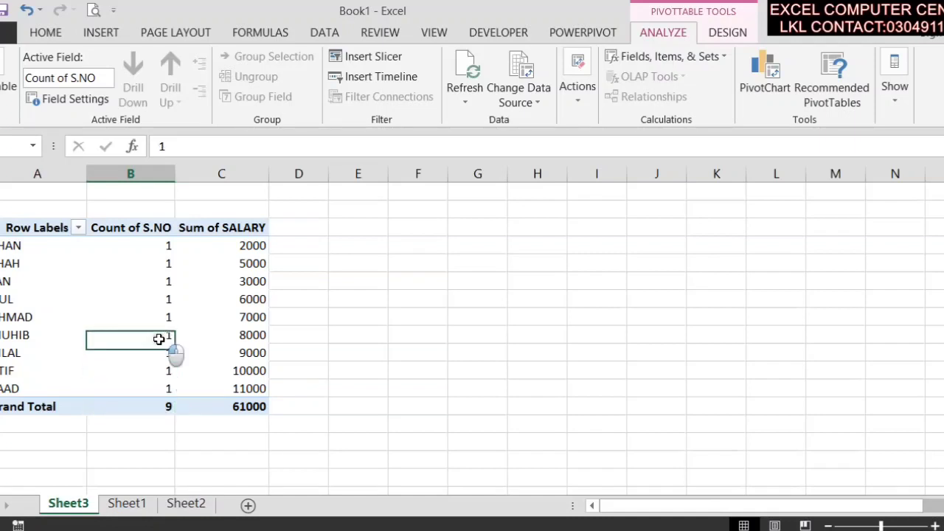
pyautogui.click(164, 336)
pyautogui.press('Down')
pyautogui.press('Down')
pyautogui.press('Down')
pyautogui.press('Down')
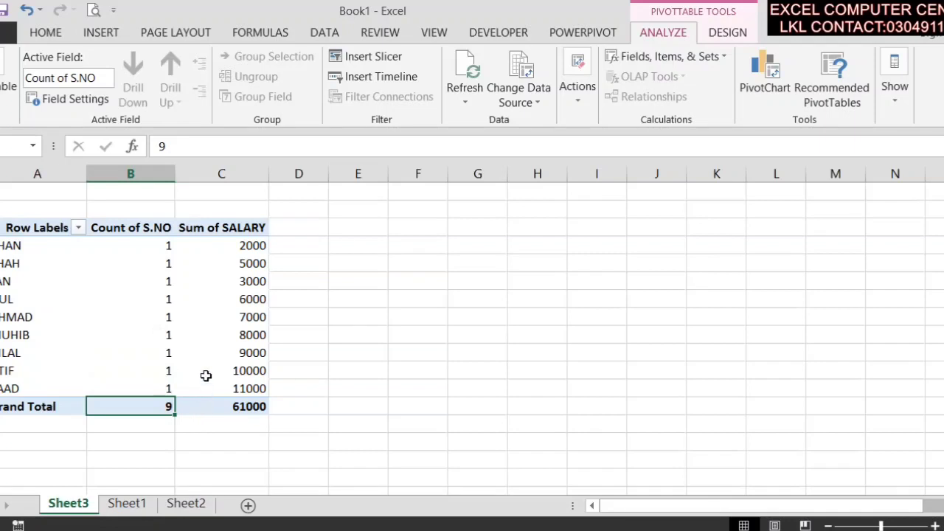
pyautogui.click(235, 401)
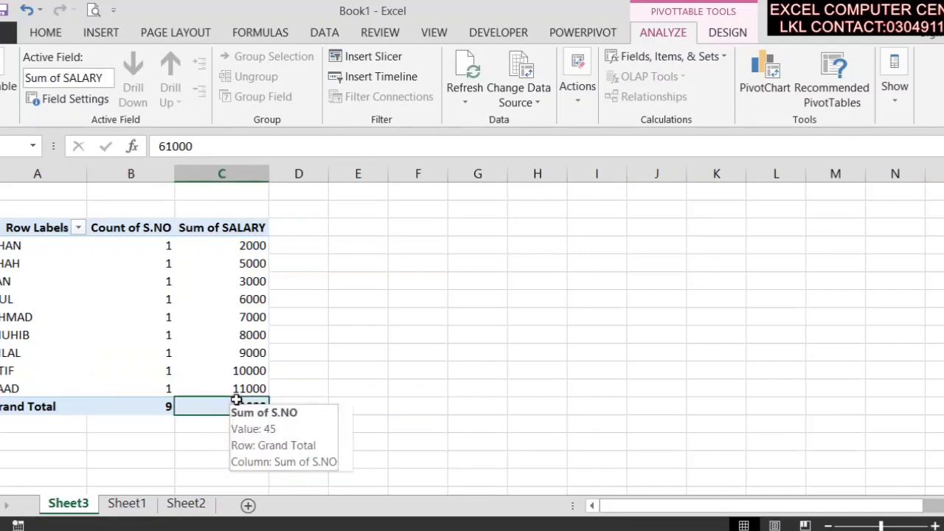
pyautogui.click(164, 407)
pyautogui.click(28, 415)
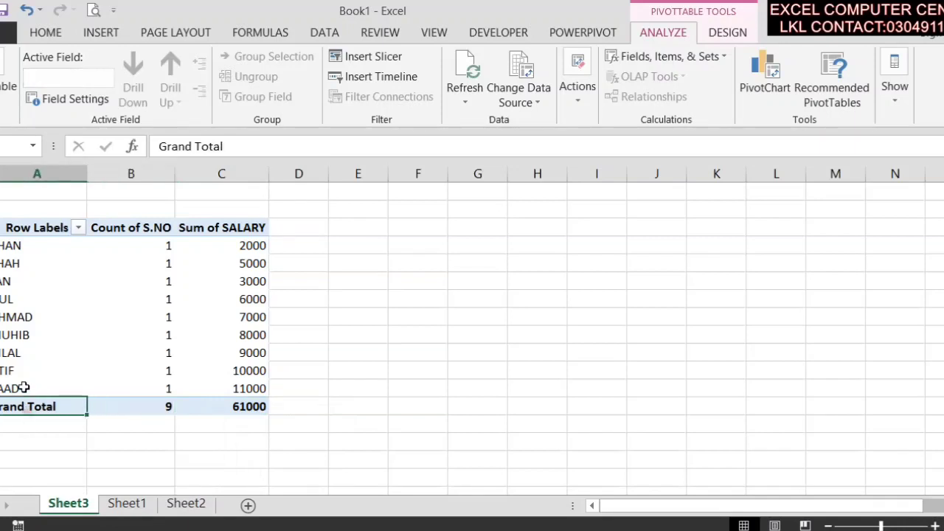
pyautogui.click(78, 228)
pyautogui.click(77, 228)
pyautogui.click(200, 335)
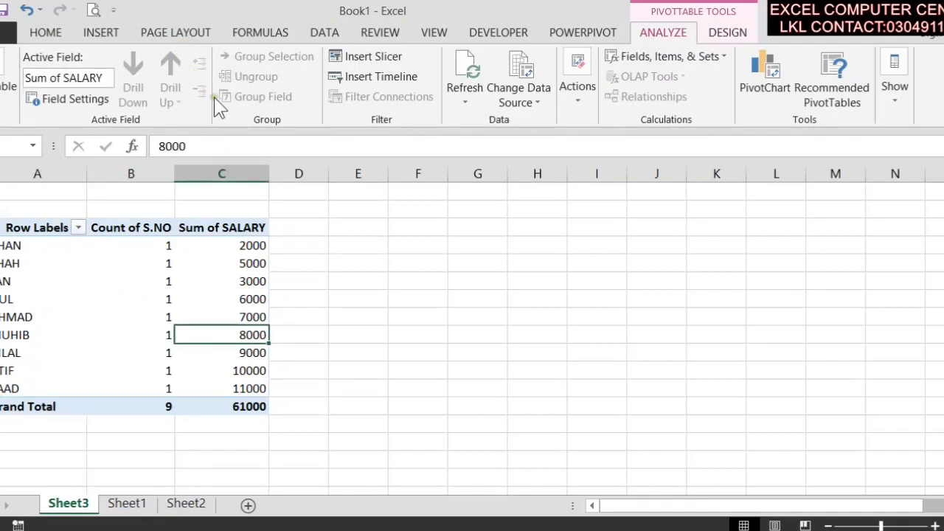
# - Try to group the first name in the row labels on its own
pyautogui.click(167, 246)
pyautogui.click(20, 251)
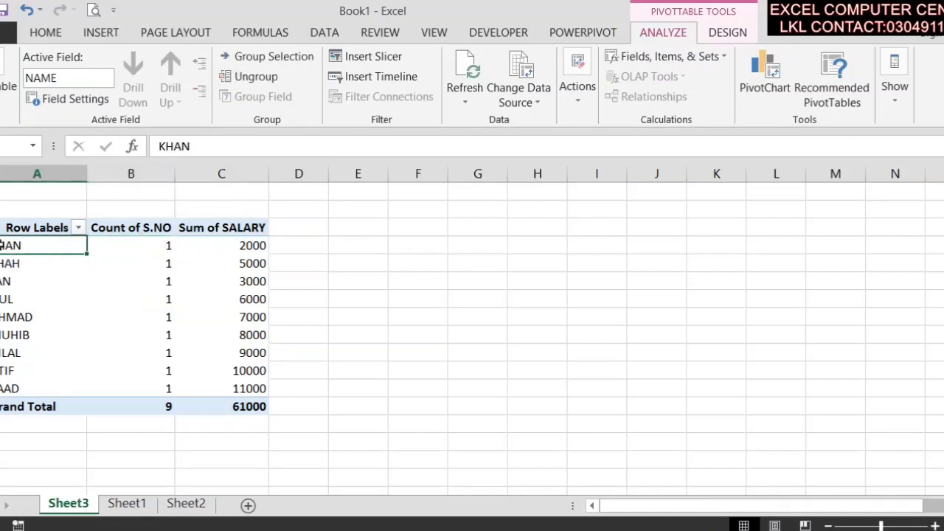
pyautogui.click(250, 57)
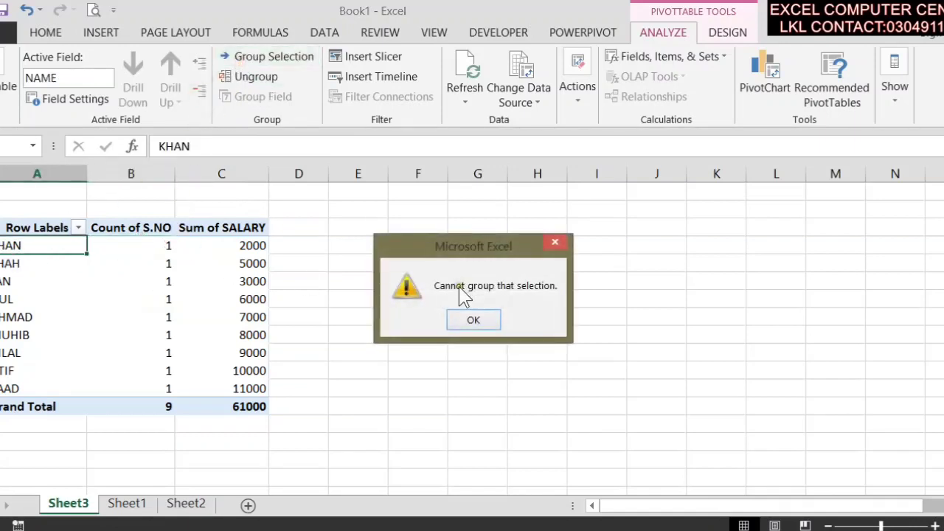
pyautogui.click(449, 311)
# - Group the first two names in the row labels, and try collapsing and expanding the whole field
pyautogui.moveTo(29, 245); pyautogui.dragTo(31, 262)
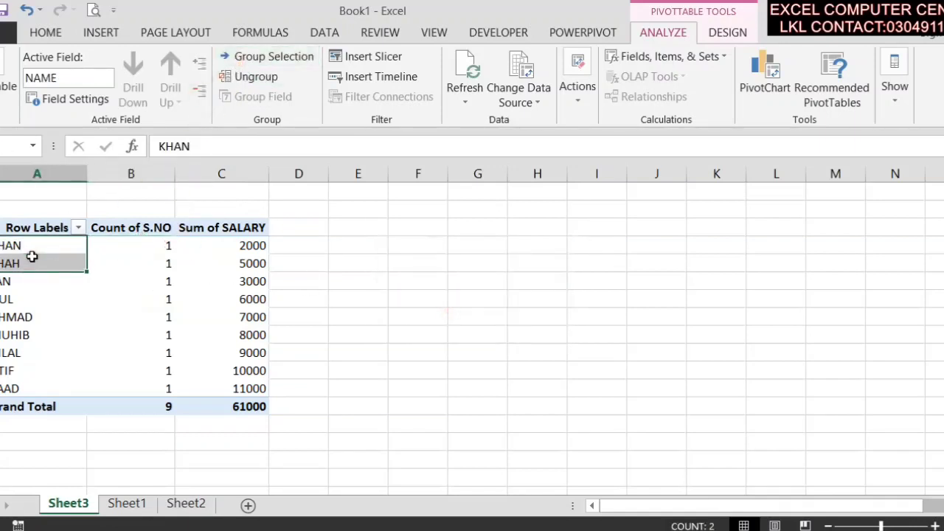
pyautogui.click(243, 57)
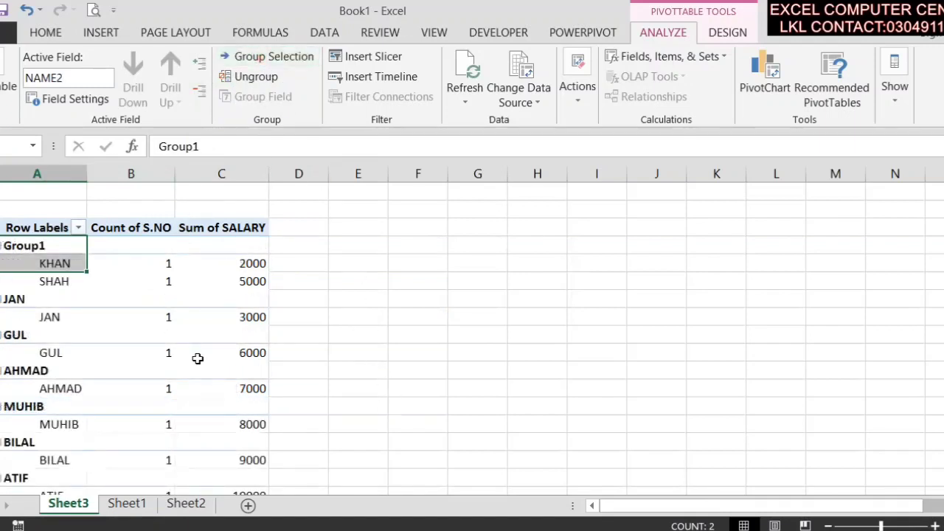
pyautogui.click(199, 90)
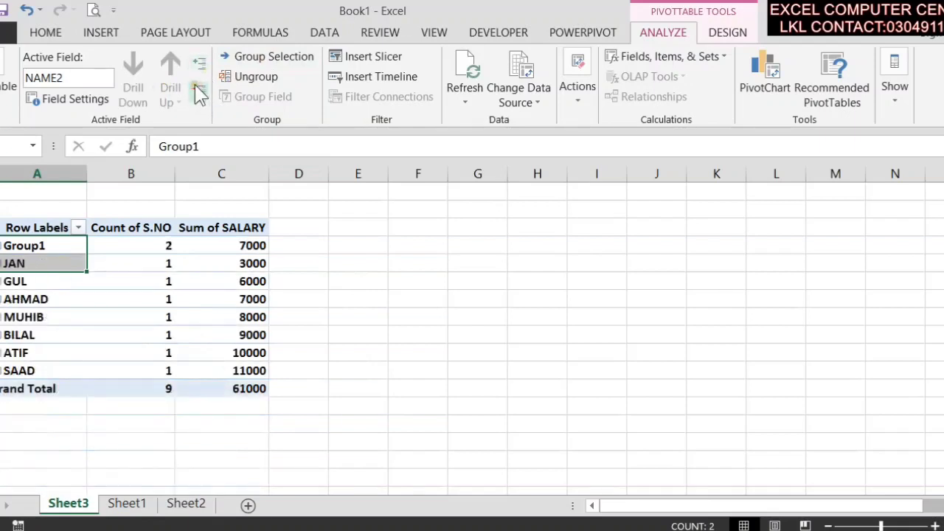
pyautogui.click(195, 65)
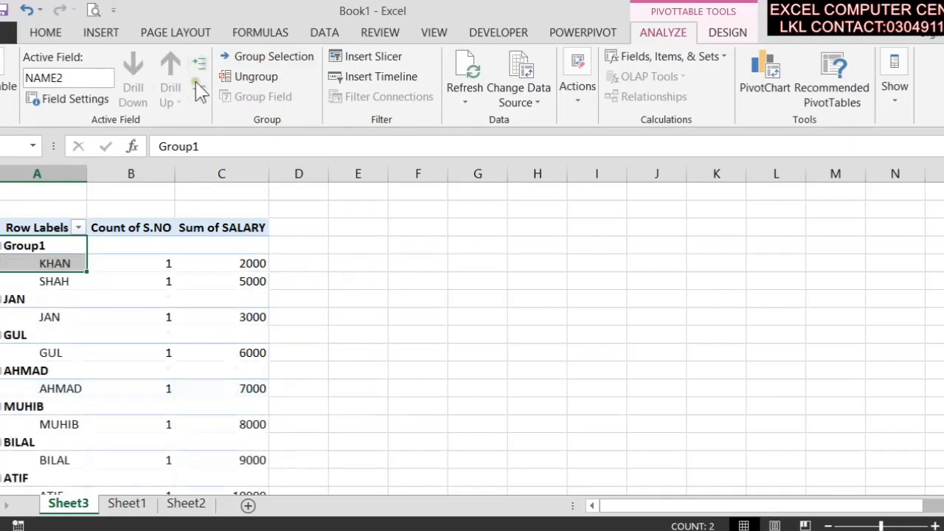
pyautogui.click(198, 81)
pyautogui.click(196, 71)
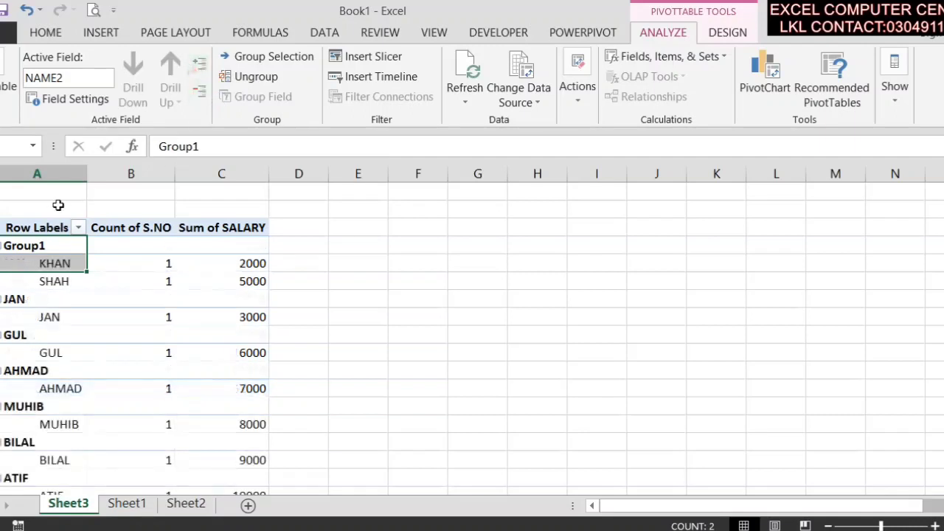
# - Examine Group1 and the remaining grouped rows down to the grand total
pyautogui.click(4, 252)
pyautogui.click(3, 251)
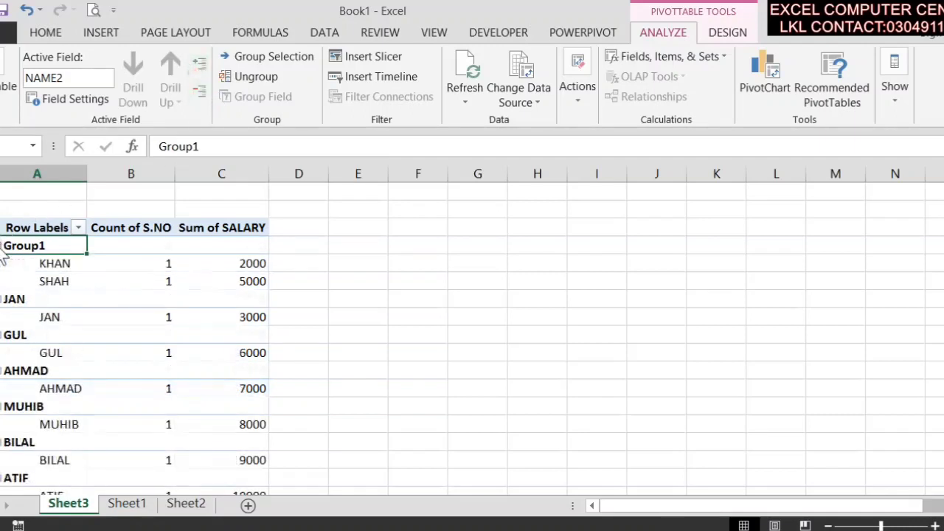
pyautogui.click(4, 252)
pyautogui.click(4, 251)
pyautogui.scroll(-6, 167, 373)
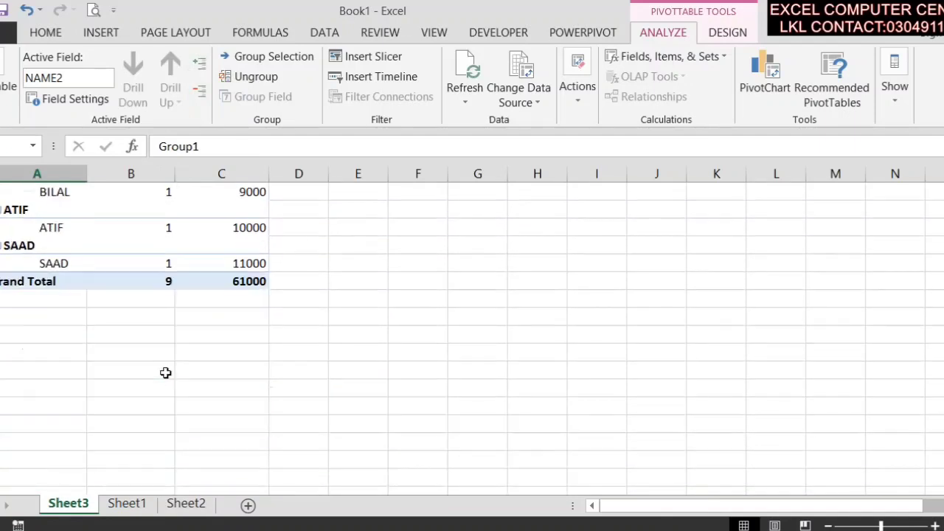
pyautogui.scroll(2, 147, 369)
pyautogui.scroll(3, 132, 347)
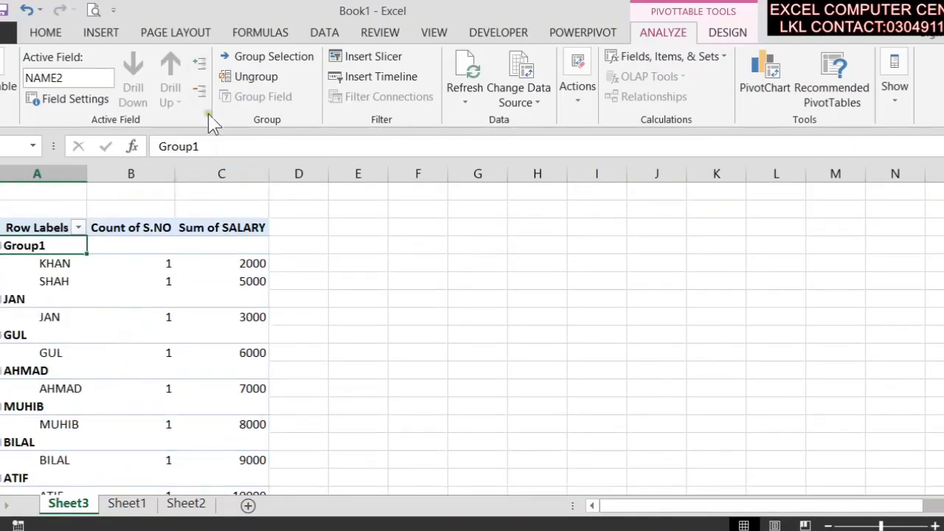
# - Insert a slicer for the S.NO field of the PivotTable
pyautogui.click(387, 55)
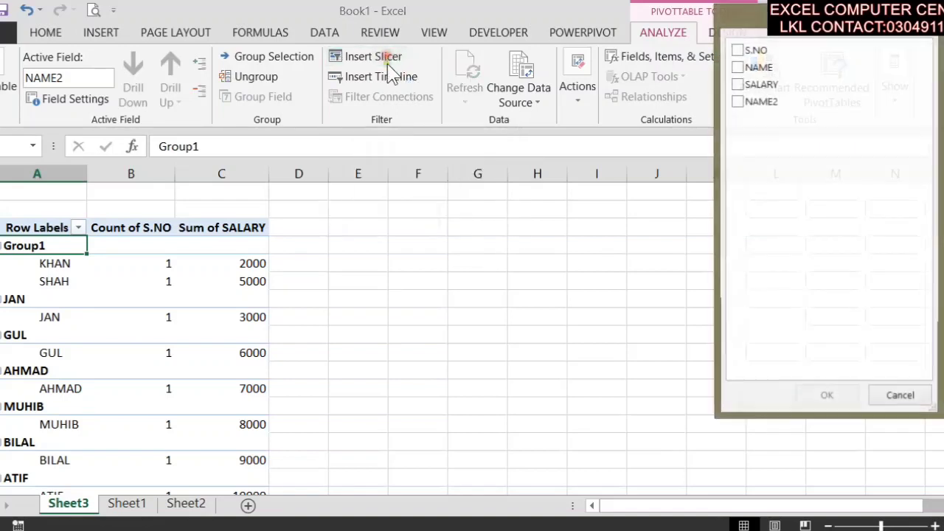
pyautogui.click(738, 50)
pyautogui.click(817, 406)
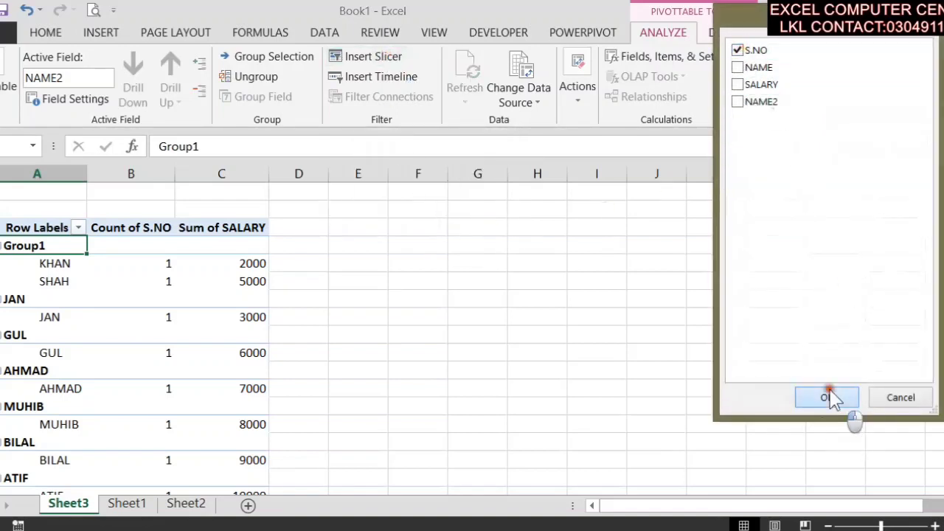
# - Filter the PivotTable with the S.NO slicer by single serial numbers in turn: 1, 2, 3, 4, 6, 7 and 8
pyautogui.click(429, 261)
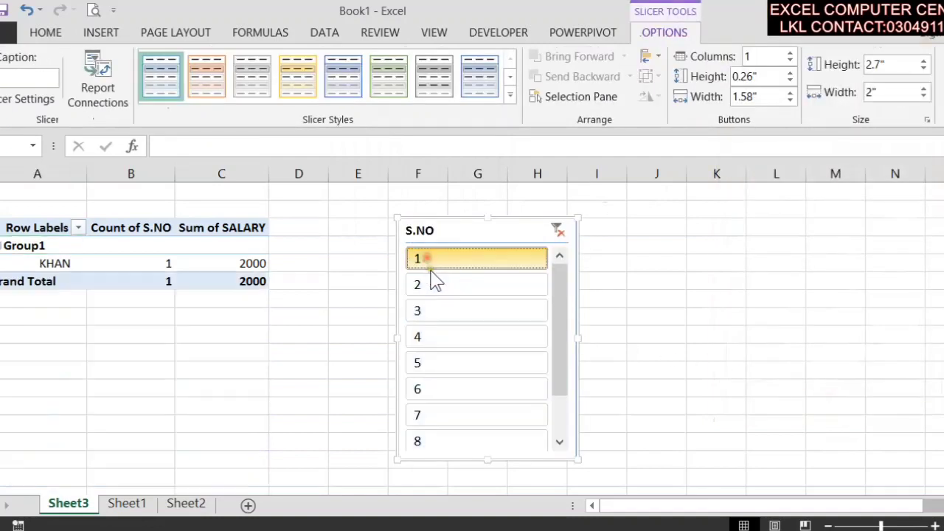
pyautogui.click(434, 284)
pyautogui.click(445, 311)
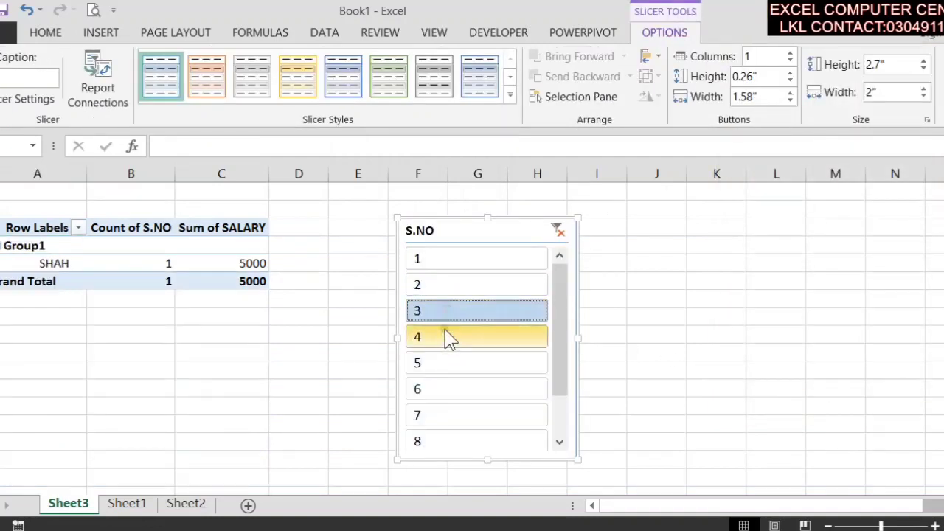
pyautogui.click(446, 335)
pyautogui.click(457, 388)
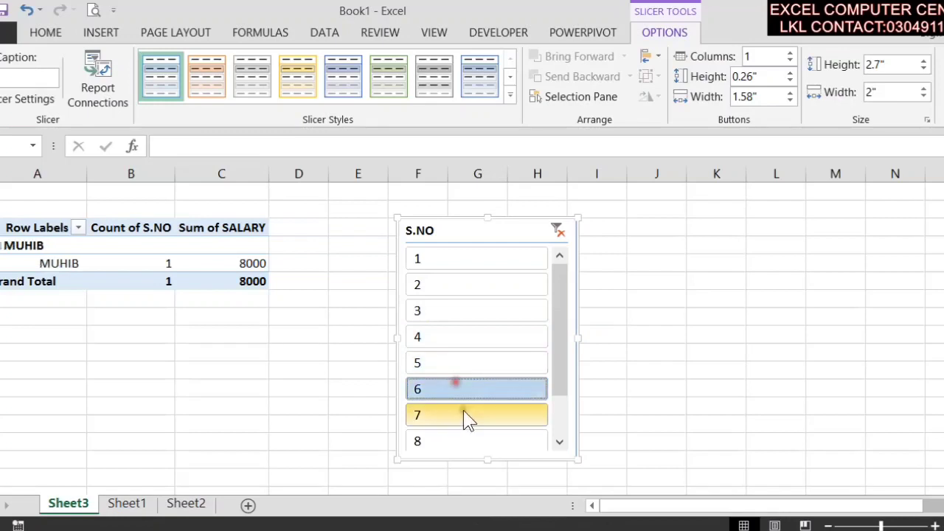
pyautogui.click(462, 411)
pyautogui.click(452, 443)
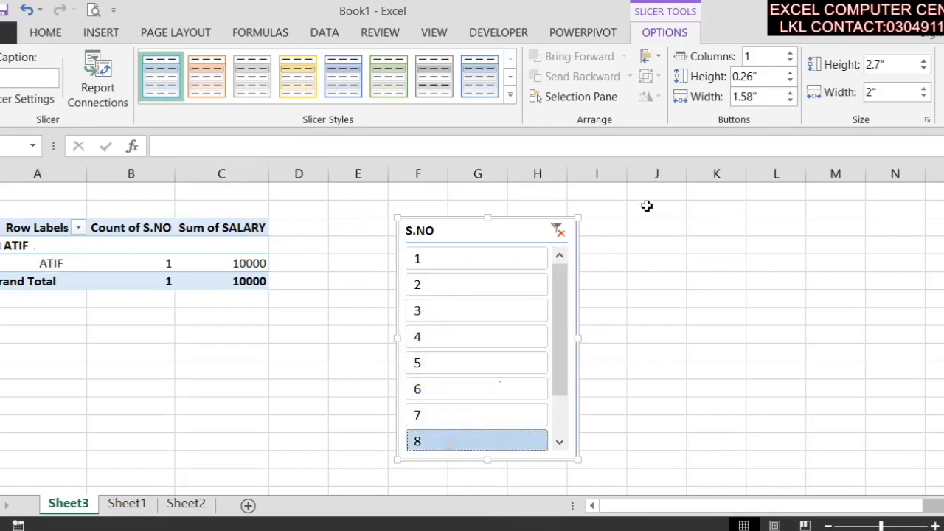
# - Clear the S.NO slicer's filter and delete the slicer
pyautogui.click(559, 231)
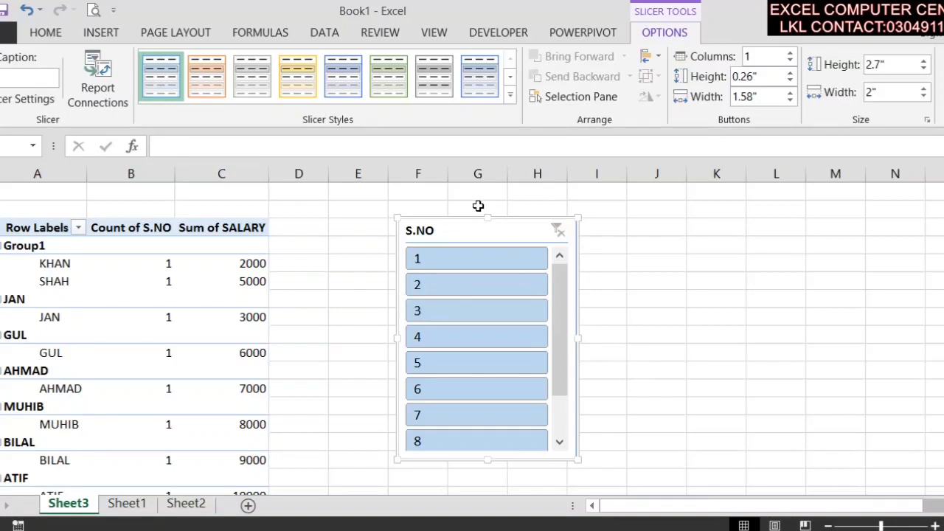
pyautogui.press('Delete')
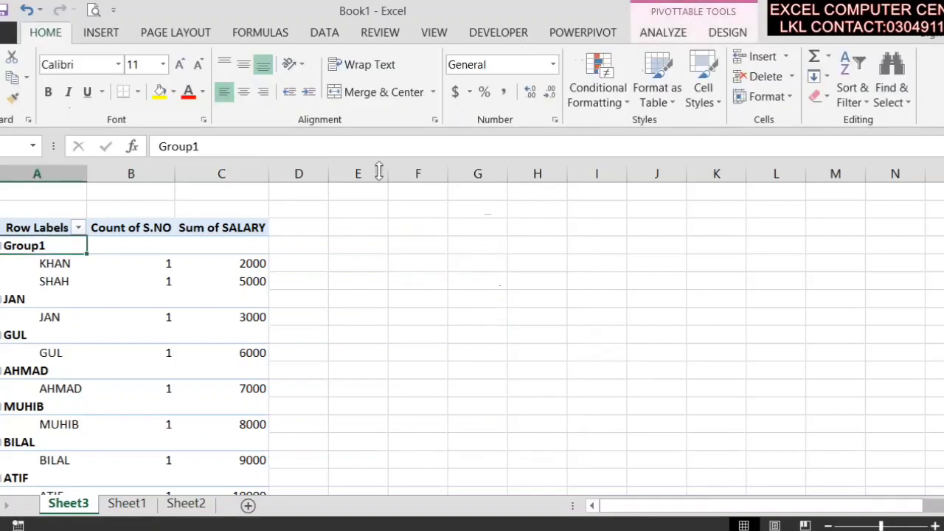
# - Check the options for changing the PivotTable's data source, and leave them without making a change
pyautogui.click(663, 33)
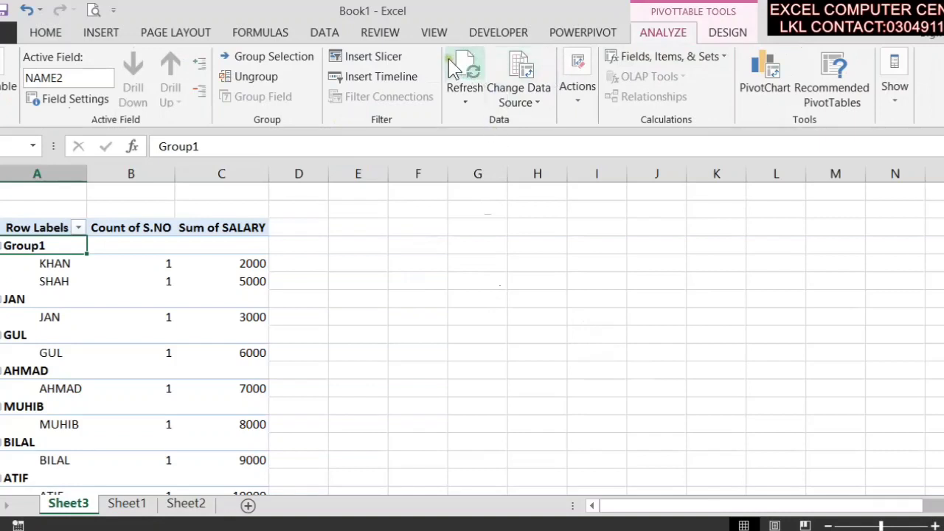
pyautogui.click(525, 101)
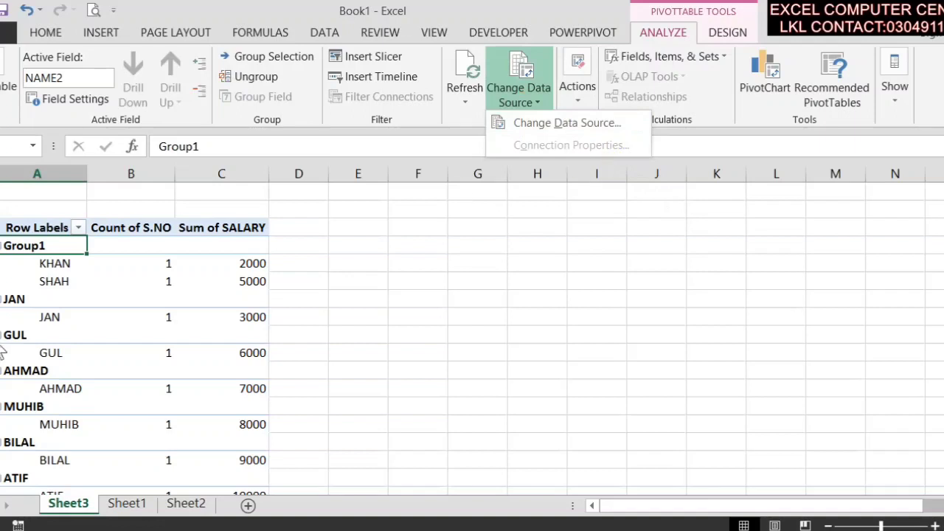
pyautogui.click(63, 308)
pyautogui.click(172, 315)
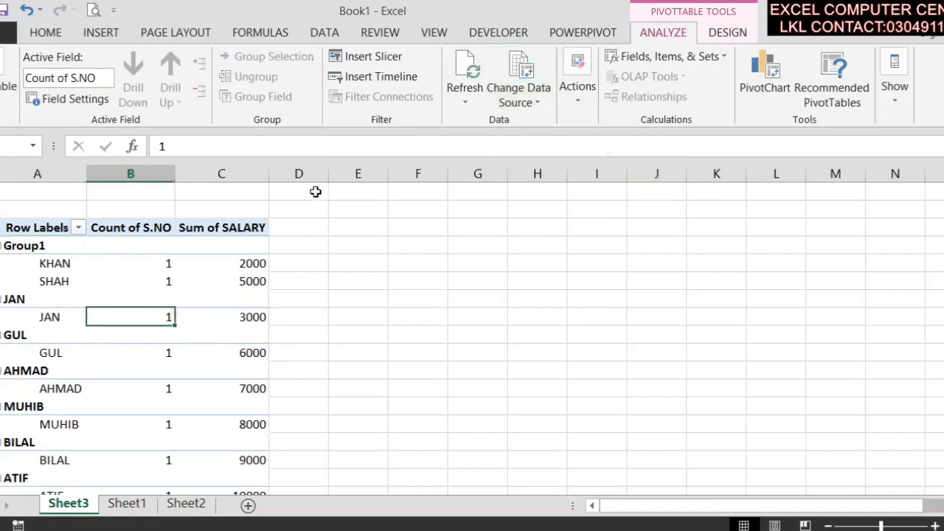
# - Add a row beneath the source table on Sheet1 with serial number 10, a person's name and salary 12000
pyautogui.click(127, 505)
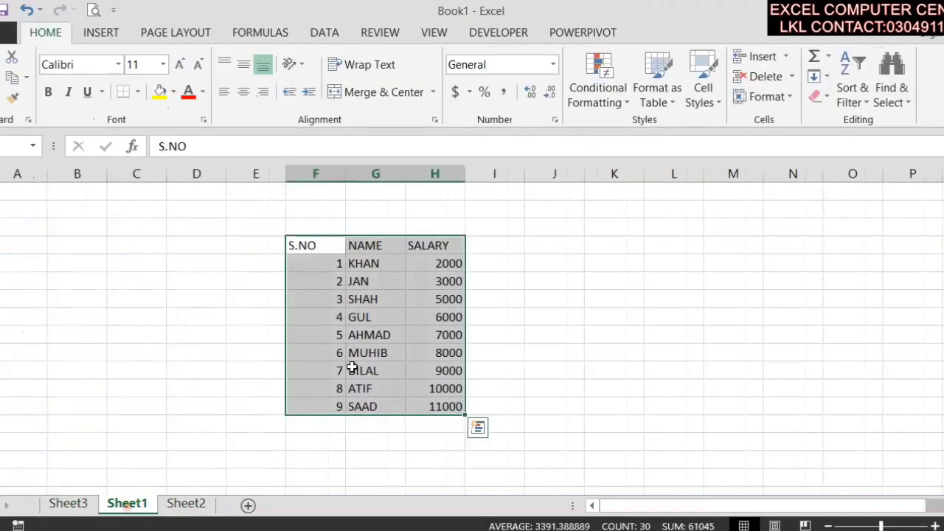
pyautogui.click(316, 420)
pyautogui.write('10')
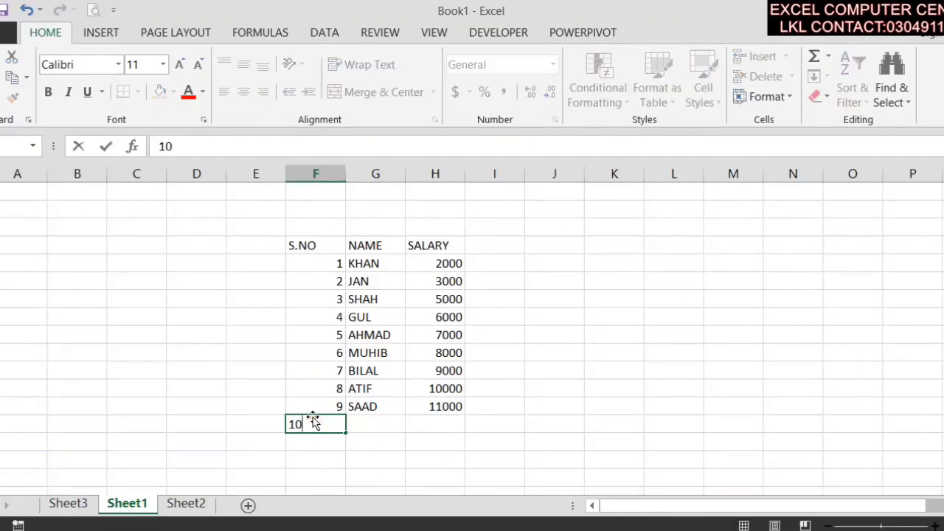
pyautogui.press('Tab')
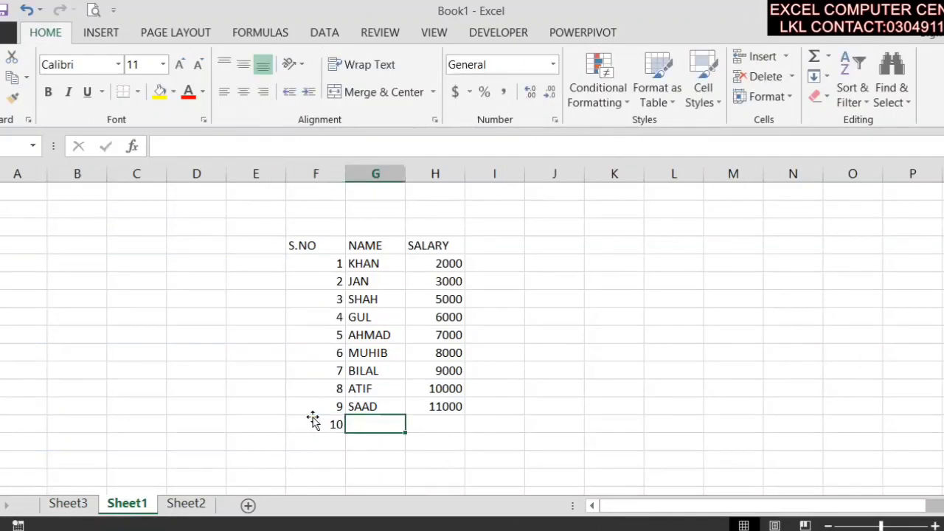
pyautogui.write('SHAN')
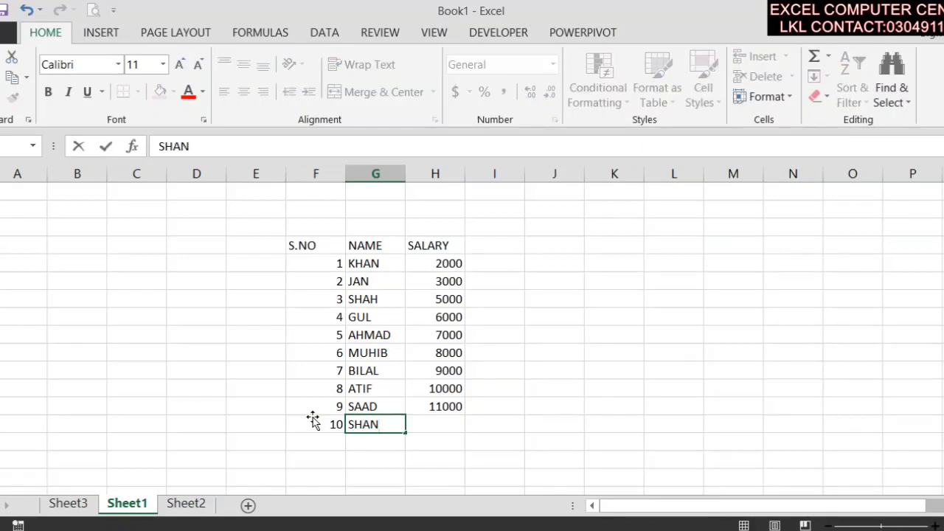
pyautogui.press('Tab')
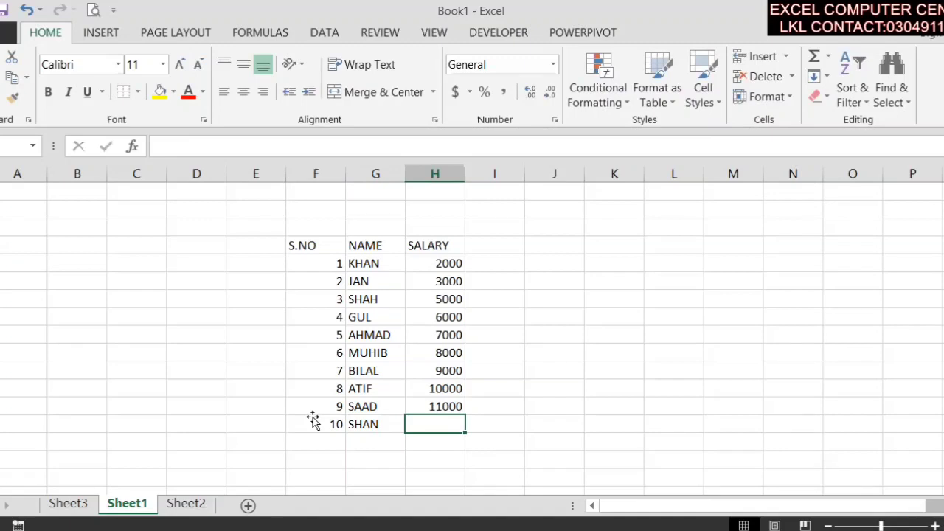
pyautogui.write('2000')
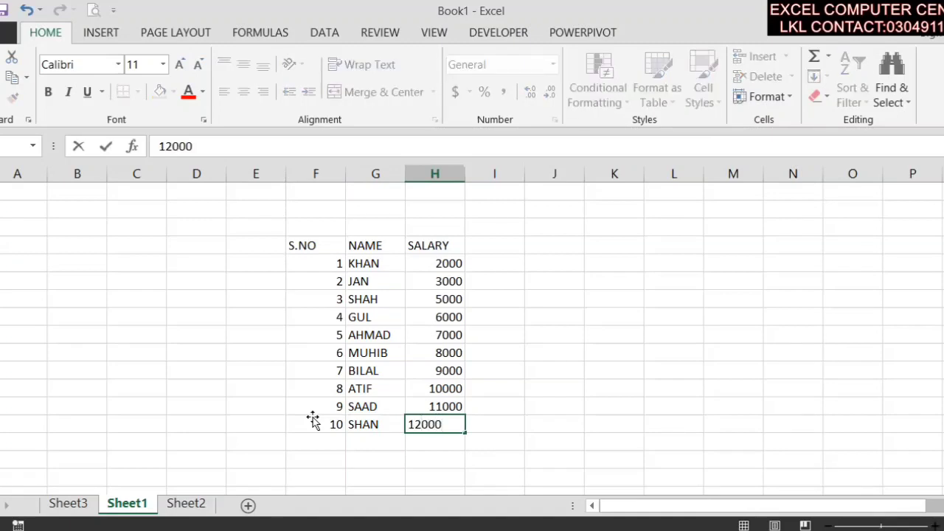
pyautogui.press('Return')
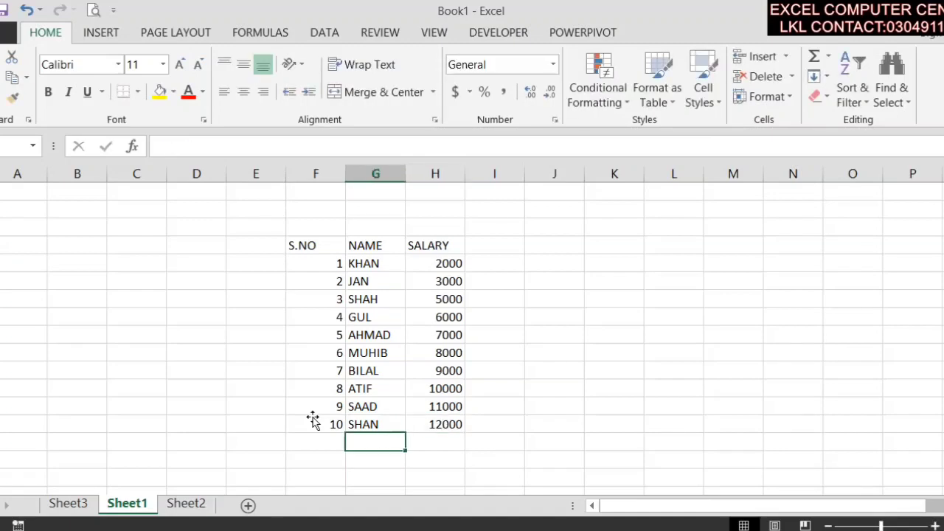
# - Change the data source of the PivotTable on Sheet3 to the range Sheet1!$F$4:$H$14
pyautogui.click(68, 503)
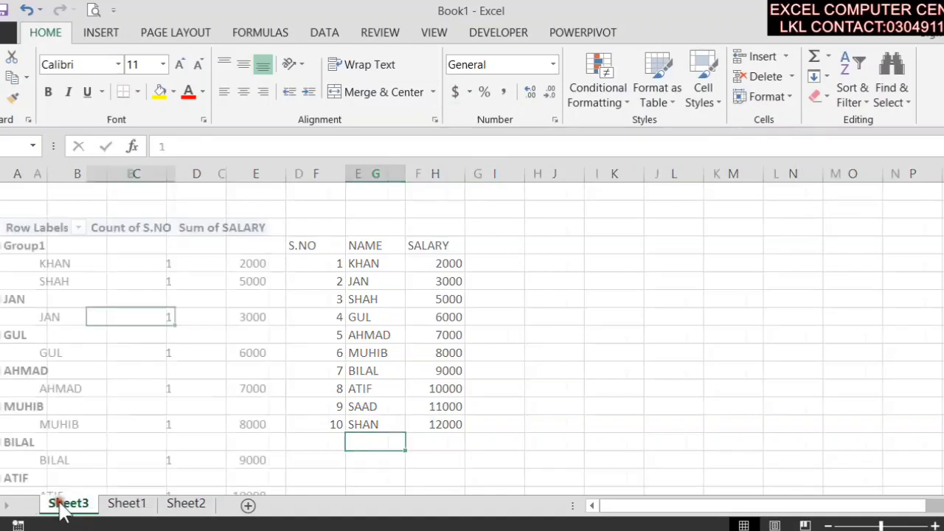
pyautogui.scroll(-6, 132, 378)
pyautogui.scroll(3, 144, 375)
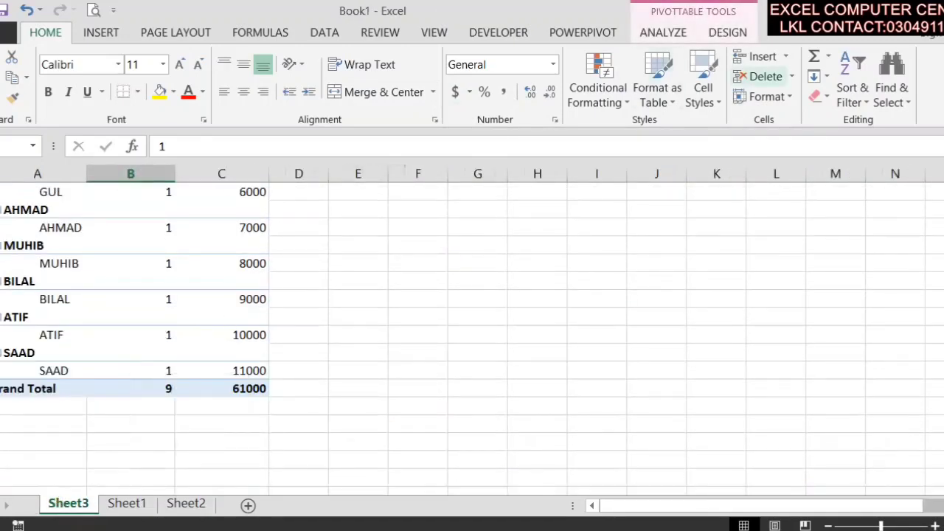
pyautogui.click(668, 32)
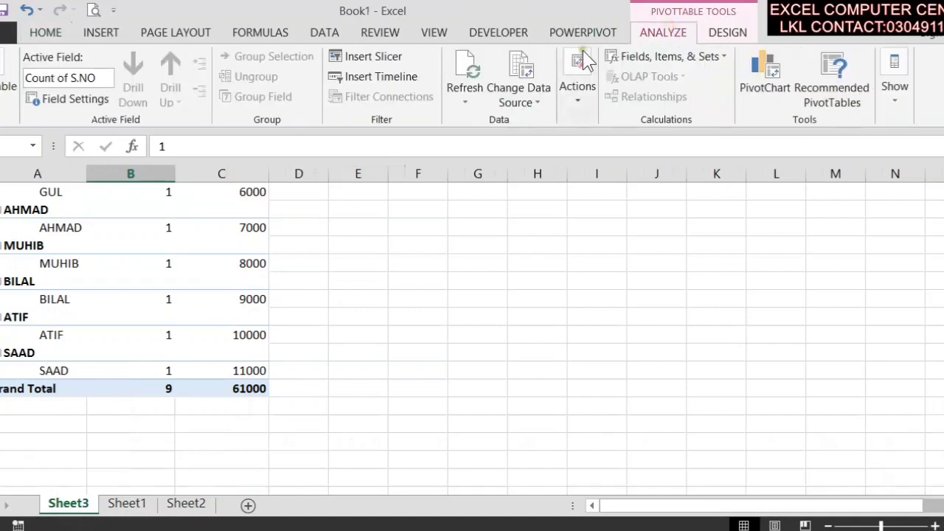
pyautogui.click(540, 109)
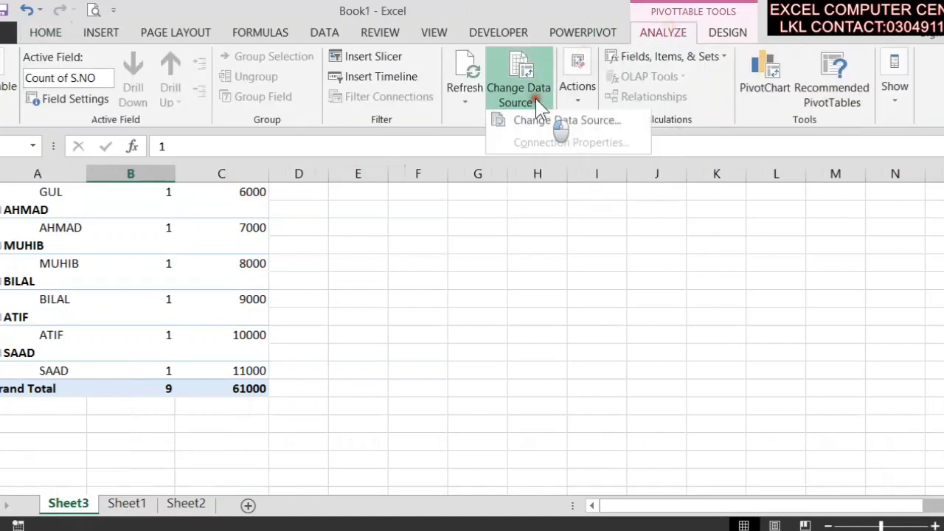
pyautogui.click(545, 124)
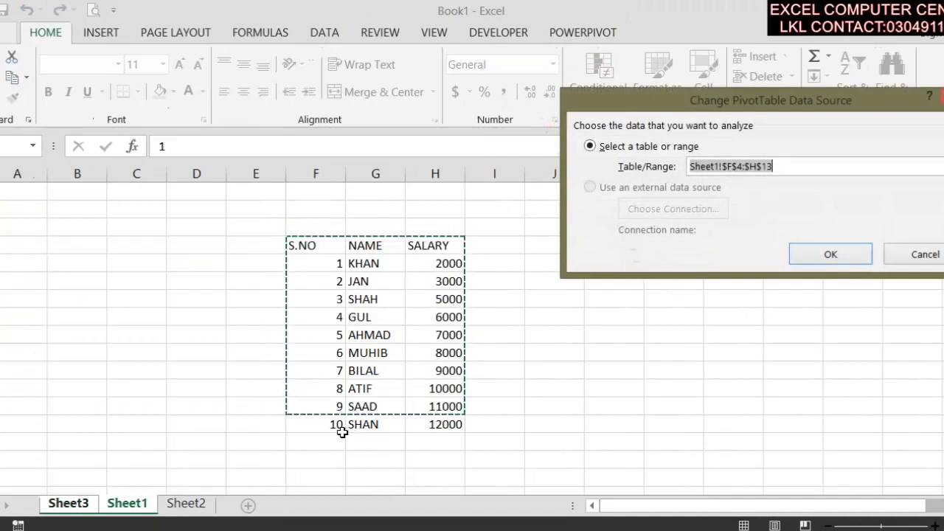
pyautogui.click(943, 166)
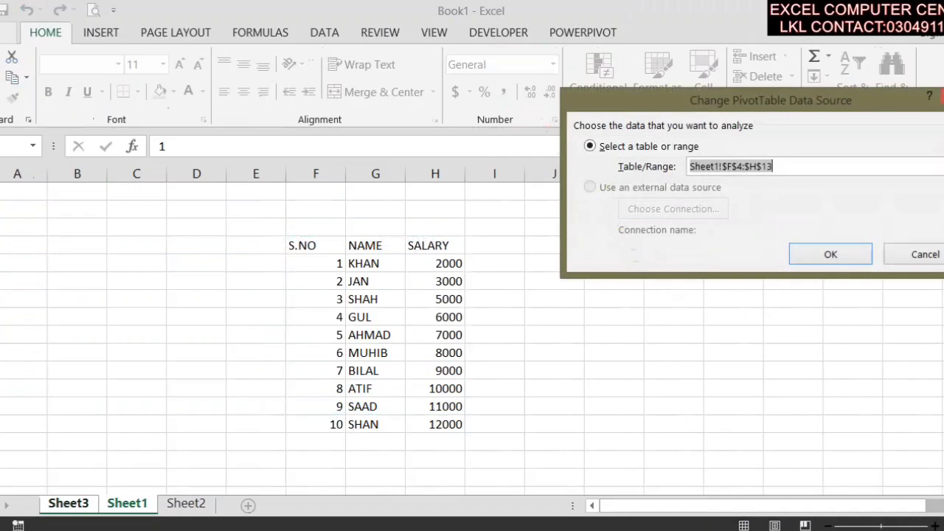
pyautogui.moveTo(332, 243)
pyautogui.mouseDown()
pyautogui.moveTo(427, 341)
pyautogui.moveTo(435, 426)
pyautogui.mouseUp()
pyautogui.click(940, 128)
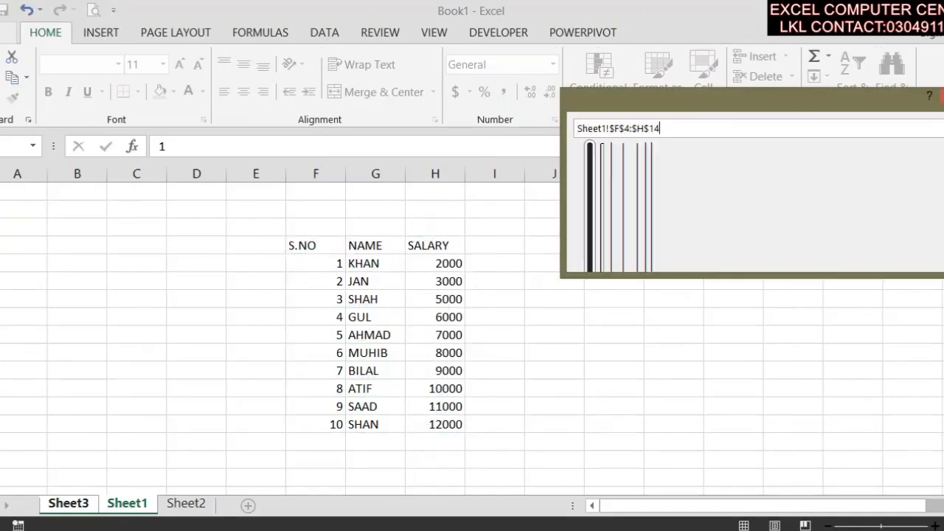
pyautogui.click(828, 255)
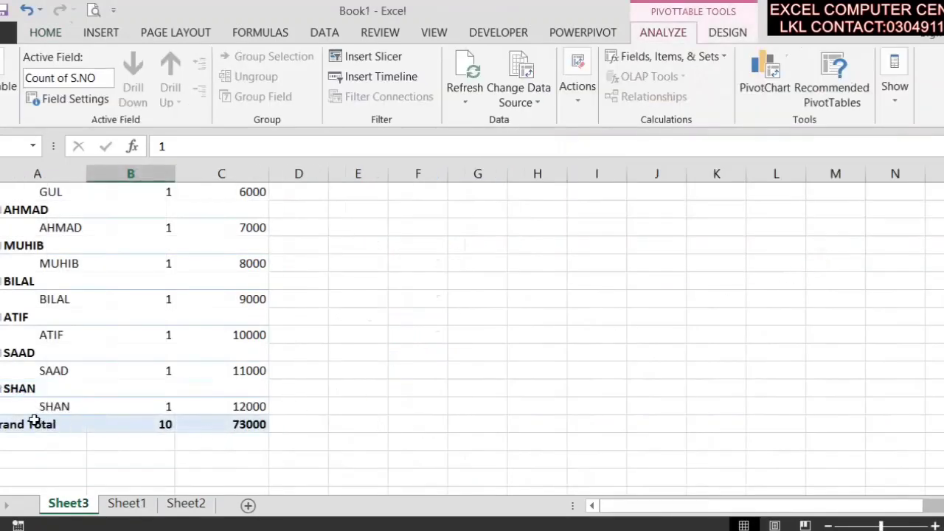
# - Select the entire PivotTable, only its values, its labels and values, and only its labels in turn
pyautogui.click(17, 391)
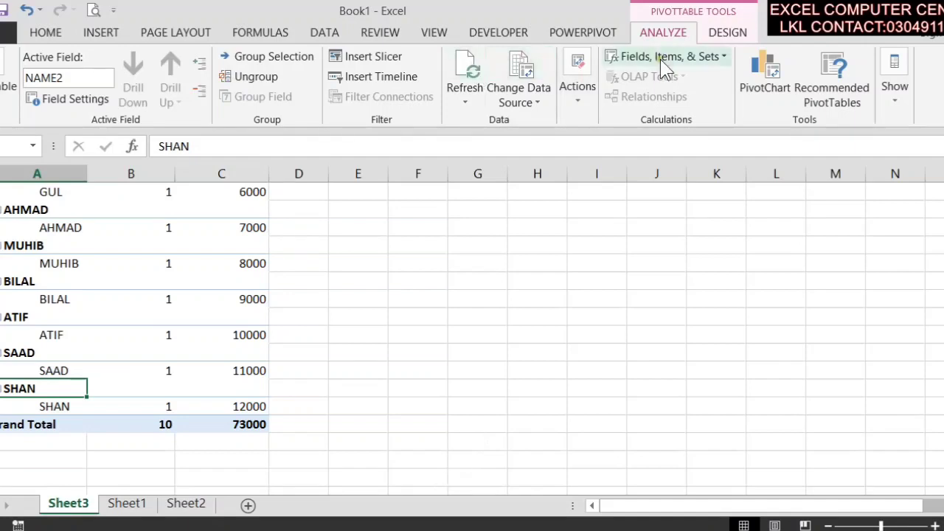
pyautogui.click(582, 94)
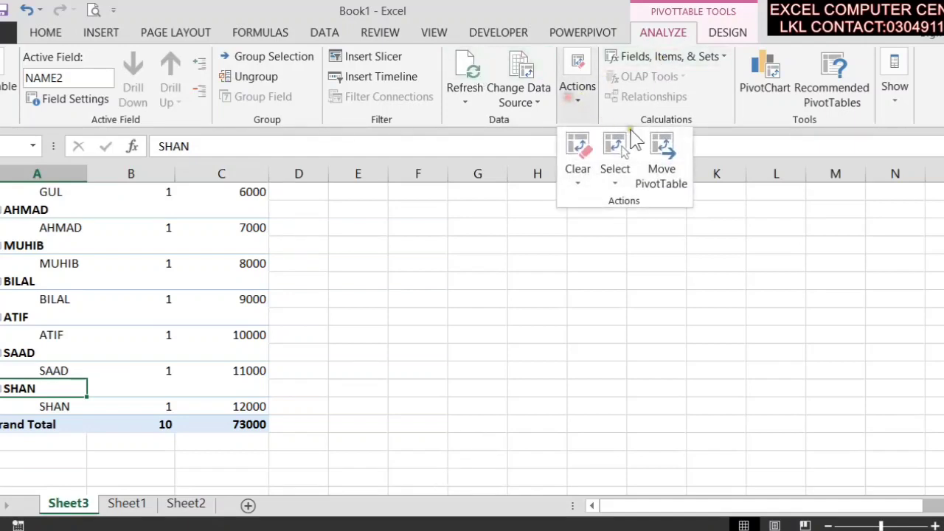
pyautogui.click(615, 177)
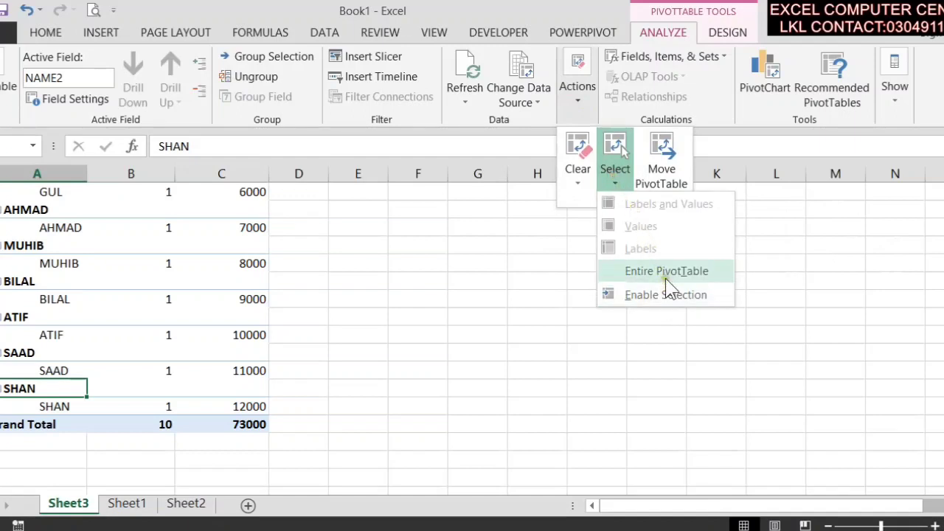
pyautogui.click(666, 279)
pyautogui.click(615, 177)
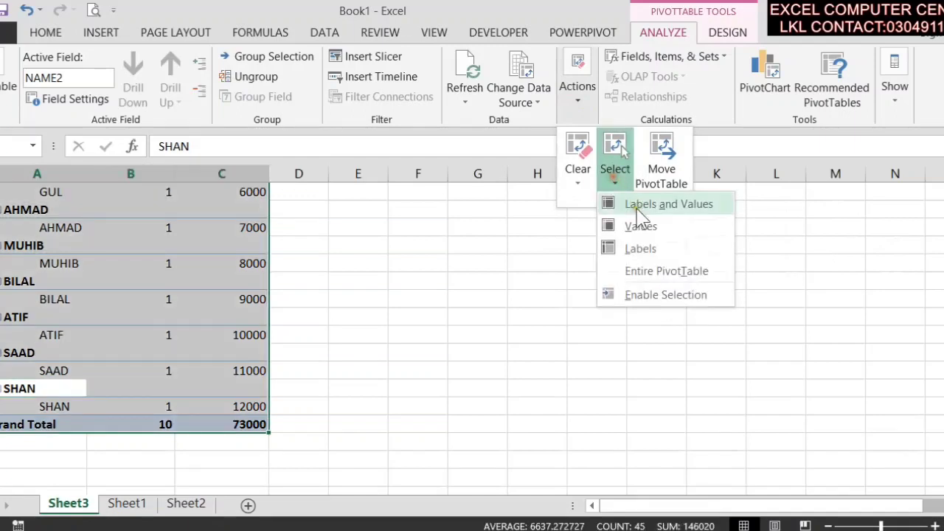
pyautogui.click(642, 227)
pyautogui.click(614, 181)
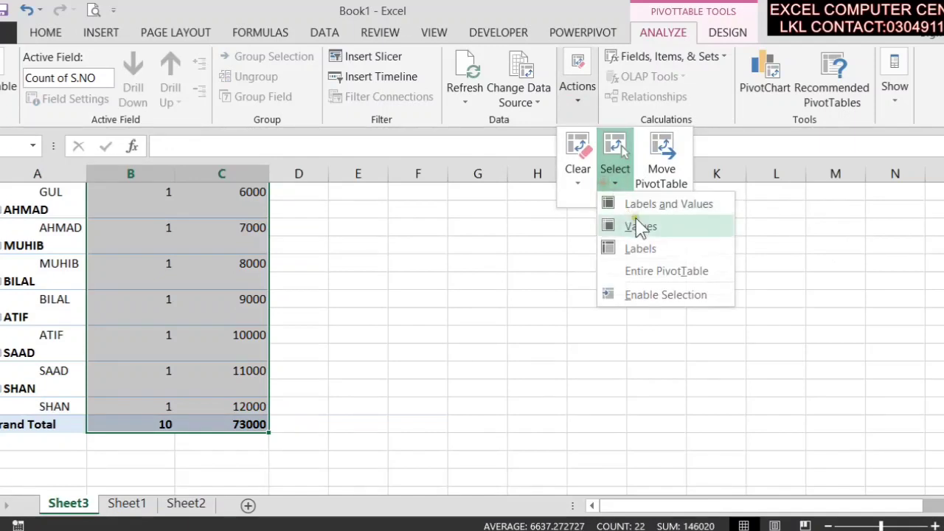
pyautogui.click(655, 200)
pyautogui.click(615, 178)
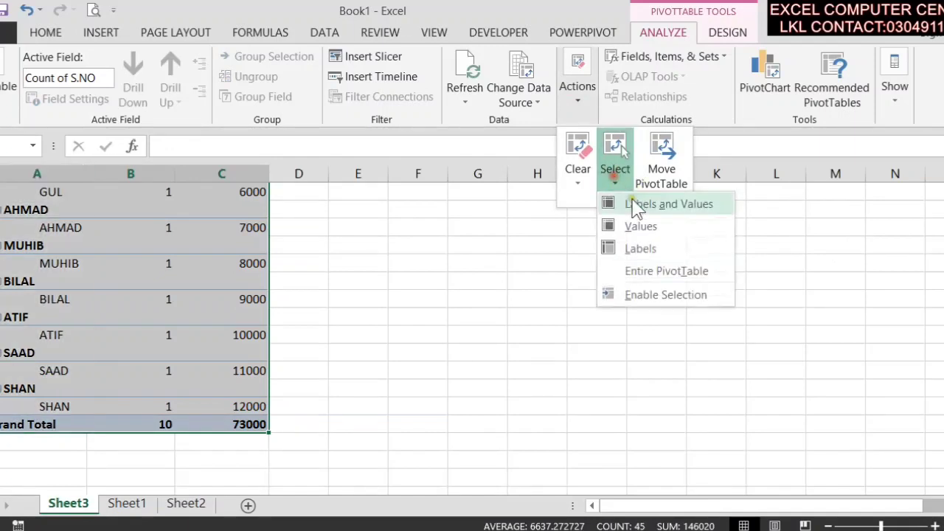
pyautogui.click(644, 254)
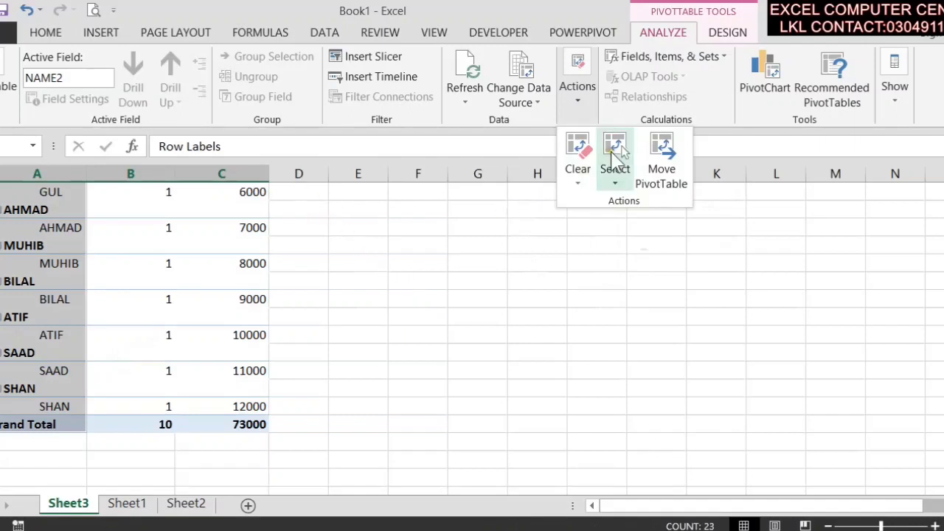
# - Clear all fields and formatting from the PivotTable on Sheet3
pyautogui.click(577, 173)
pyautogui.click(588, 203)
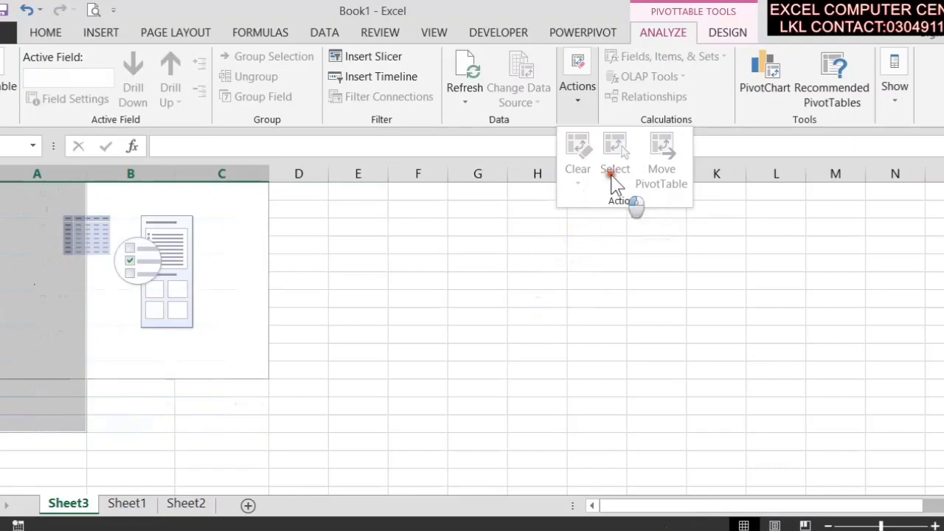
pyautogui.click(907, 200)
pyautogui.click(415, 297)
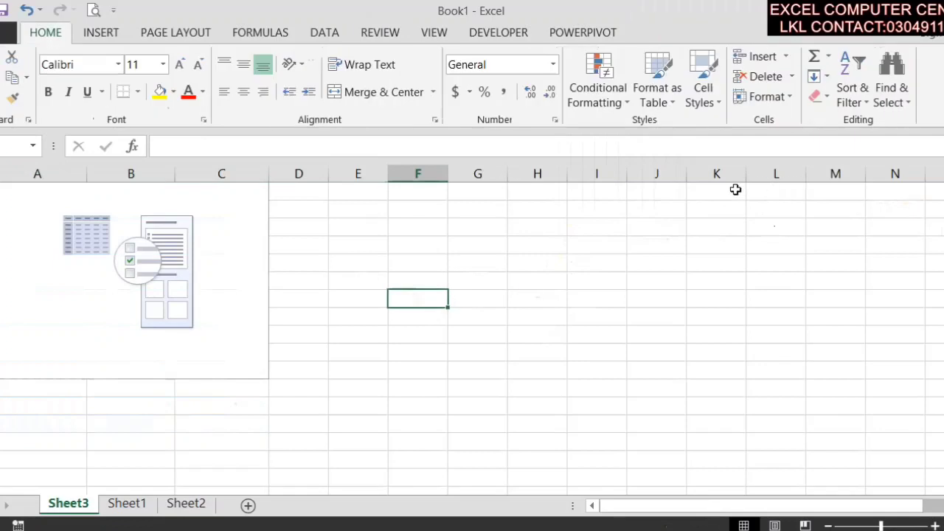
# - Show the field list for the empty PivotTable and add the NAME, S.NO and SALARY fields to it
pyautogui.click(136, 316)
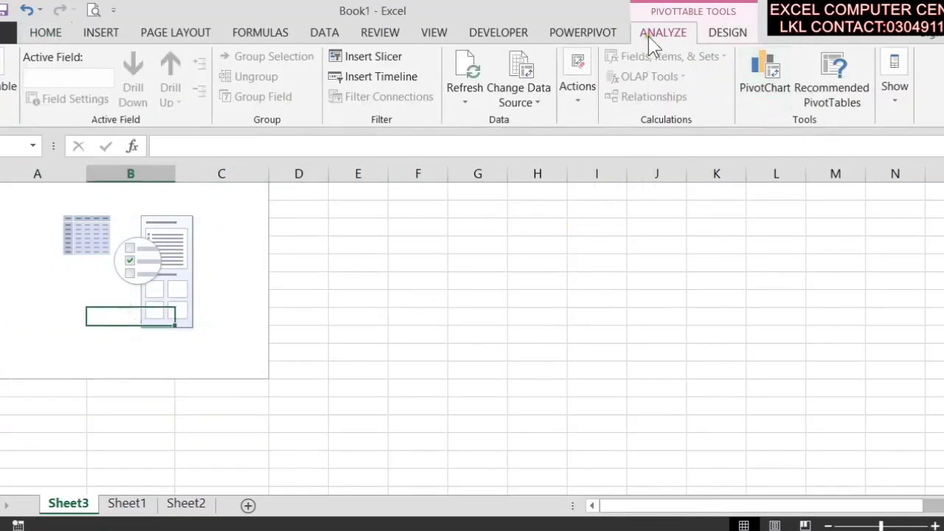
pyautogui.click(897, 99)
pyautogui.click(864, 177)
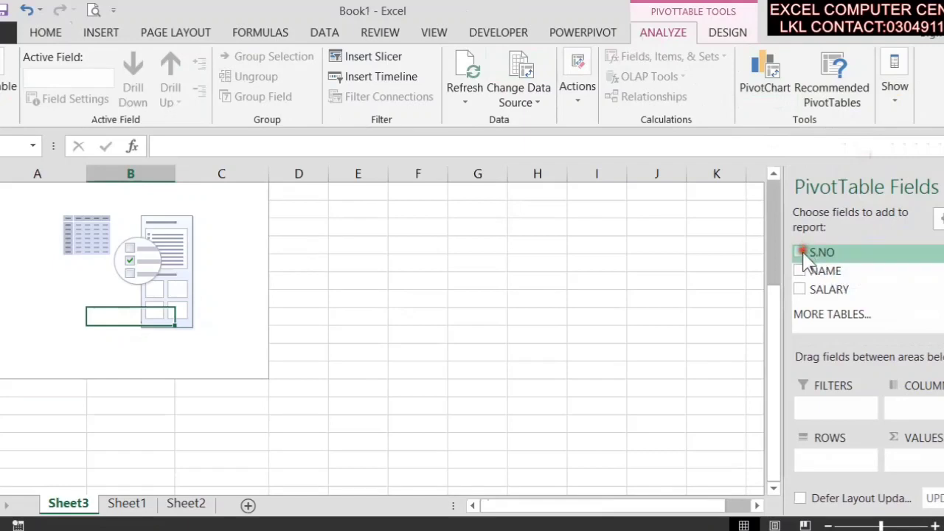
pyautogui.click(799, 271)
pyautogui.click(798, 252)
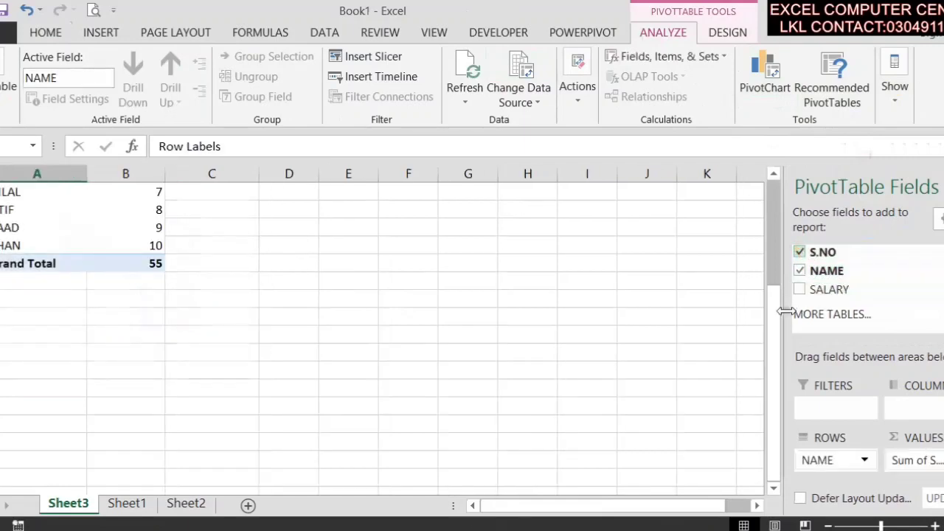
pyautogui.click(798, 289)
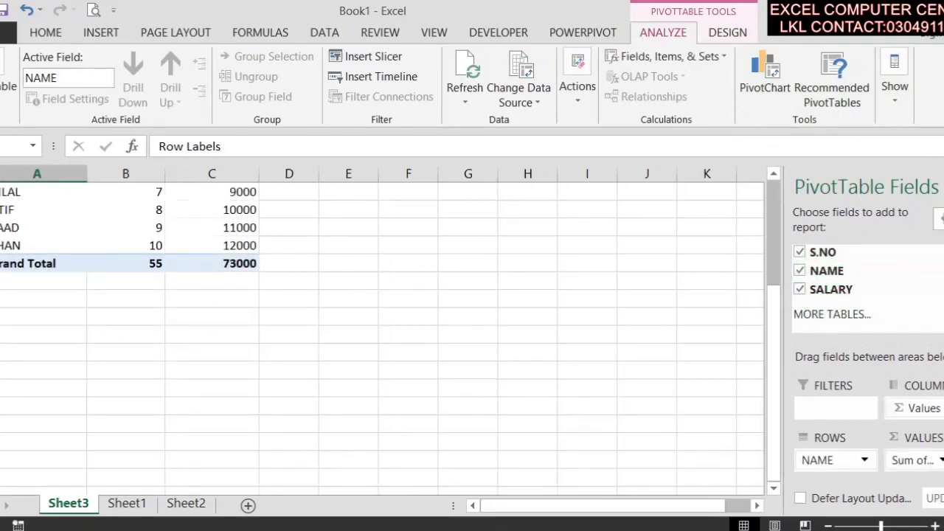
pyautogui.scroll(3, 110, 236)
pyautogui.click(102, 278)
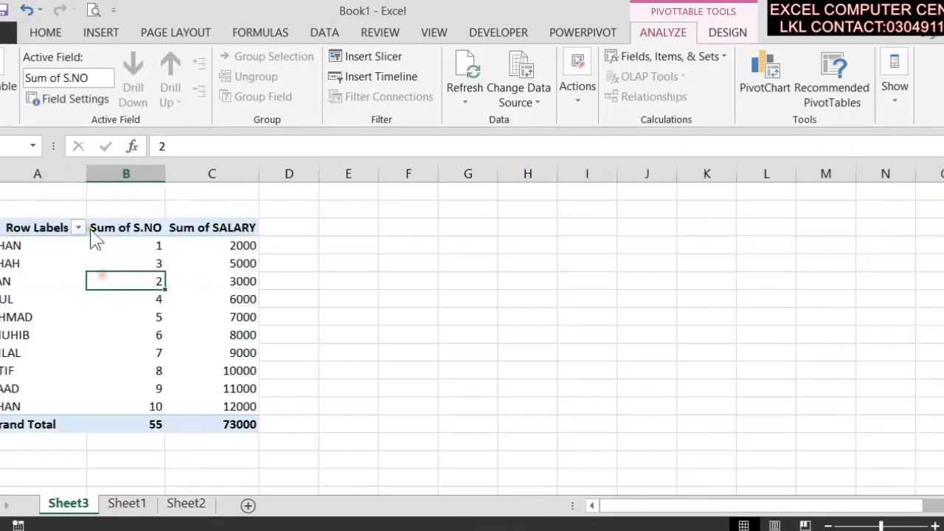
# - Select the whole PivotTable on Sheet3 and move it to the existing worksheet location Sheet1!$K$7
pyautogui.moveTo(70, 227); pyautogui.dragTo(219, 422)
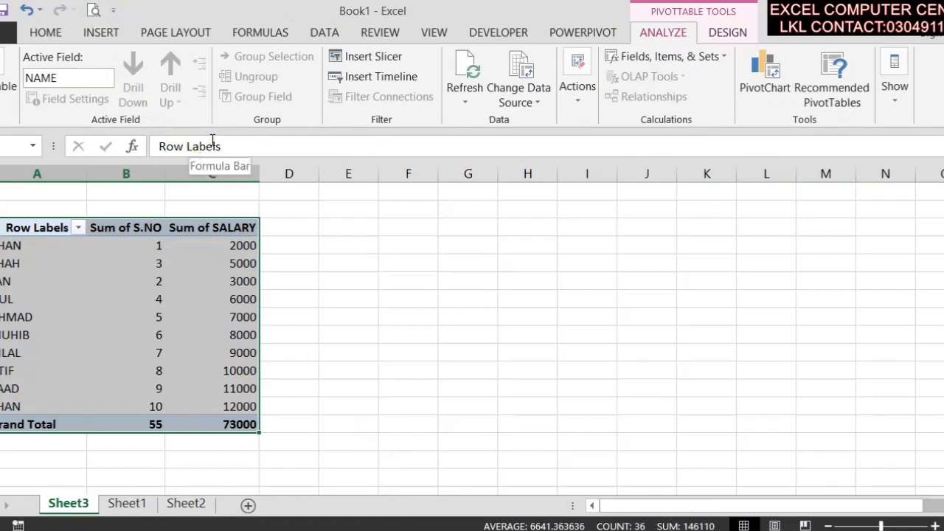
pyautogui.click(581, 103)
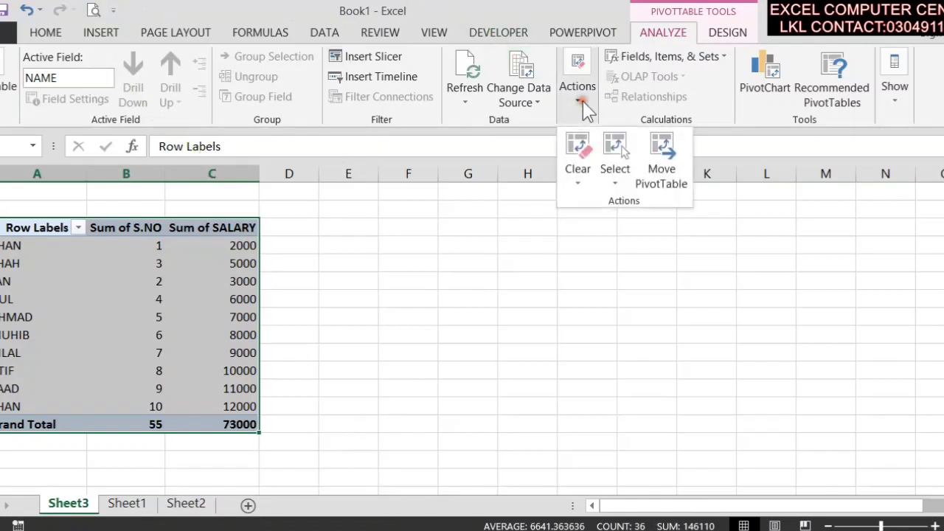
pyautogui.click(685, 191)
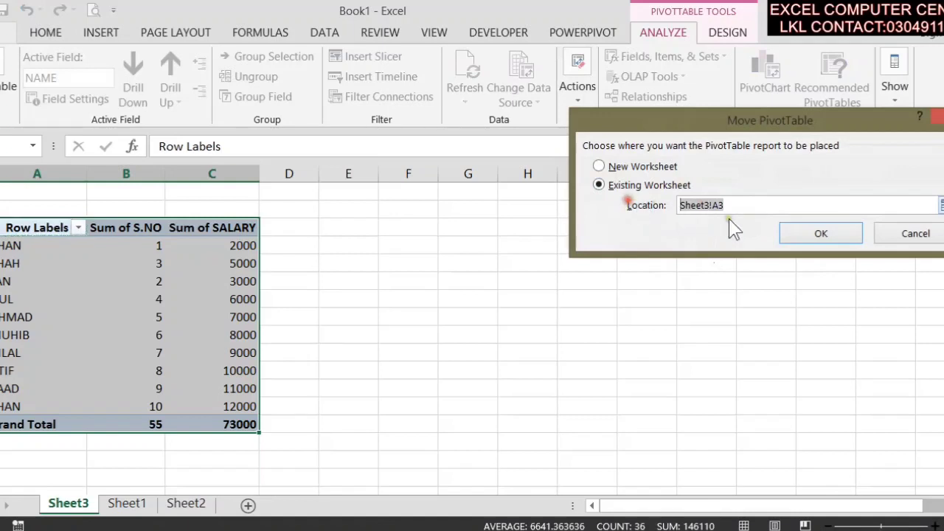
pyautogui.click(126, 503)
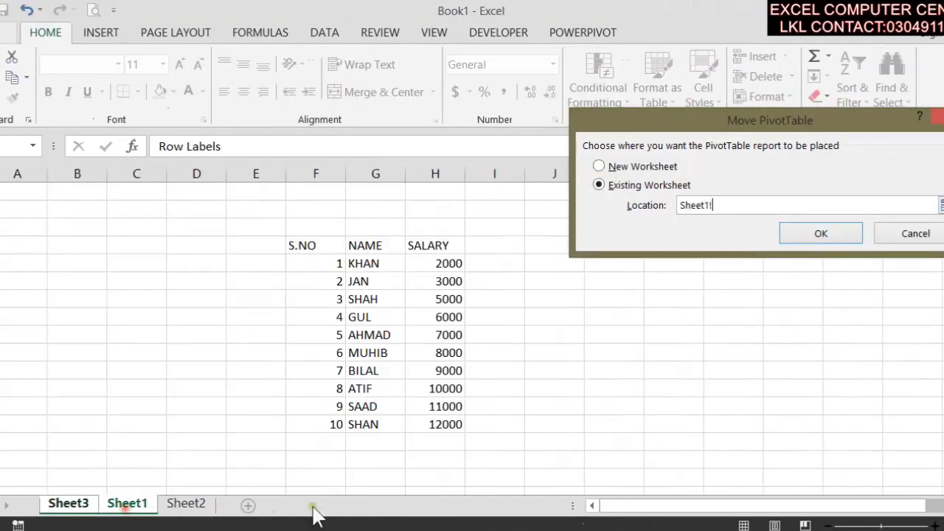
pyautogui.click(626, 299)
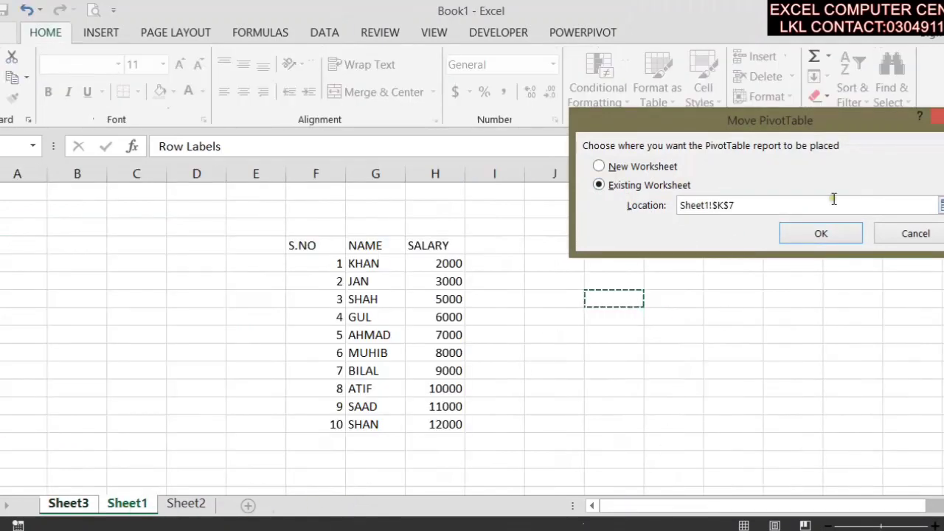
pyautogui.click(831, 238)
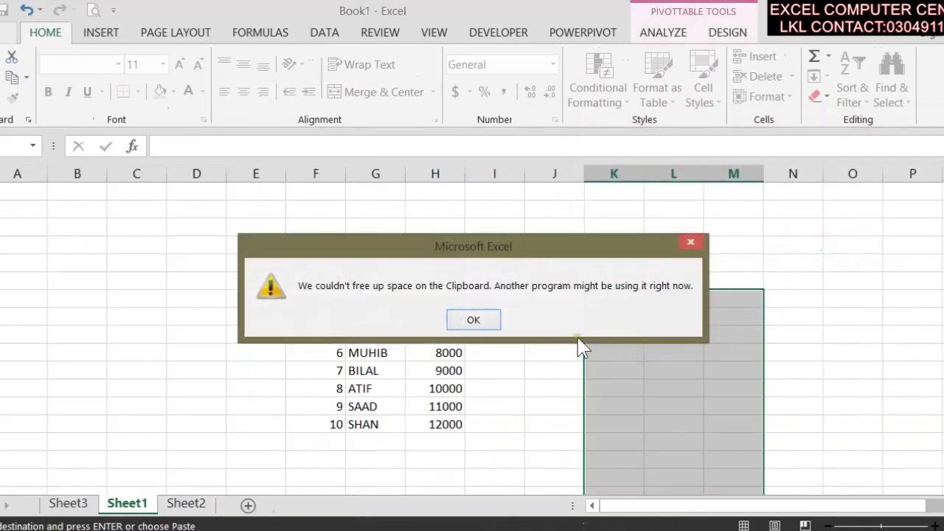
pyautogui.click(487, 324)
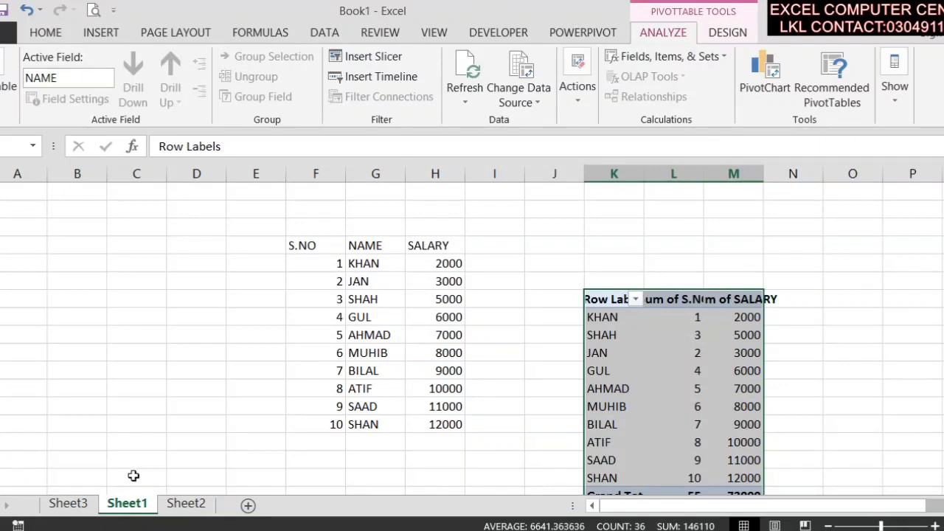
# - Check the PivotTable's former location on Sheet3, return to the moved PivotTable on Sheet1 and view its Clear options
pyautogui.click(91, 483)
pyautogui.click(68, 503)
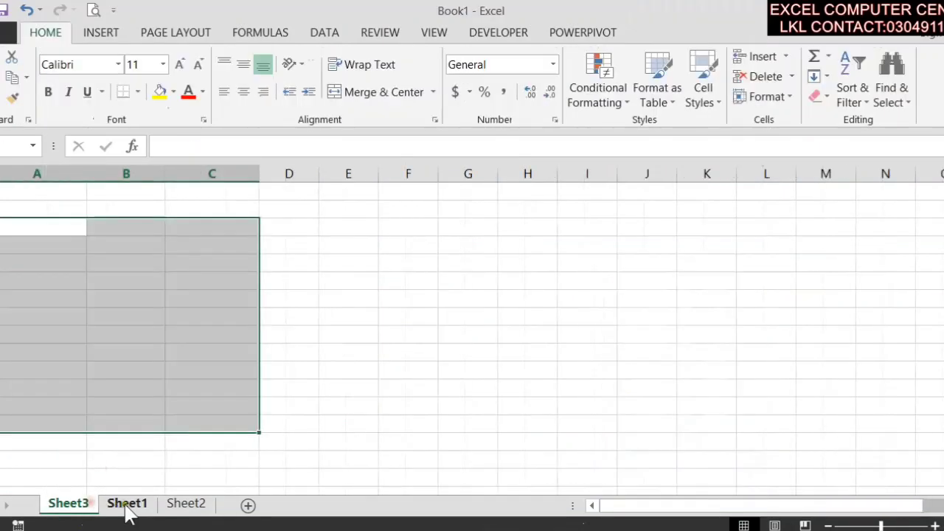
pyautogui.click(127, 502)
pyautogui.click(589, 371)
pyautogui.click(640, 351)
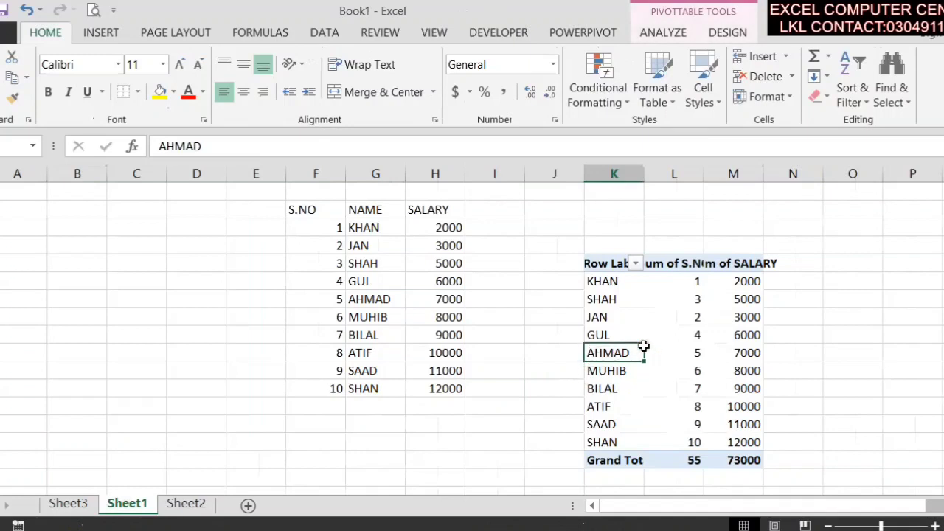
pyautogui.click(666, 32)
pyautogui.click(578, 86)
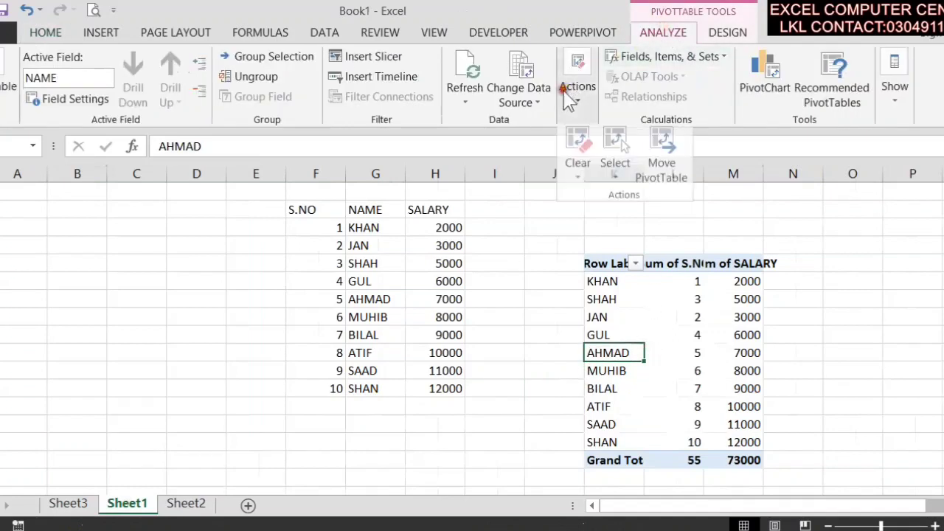
pyautogui.click(573, 181)
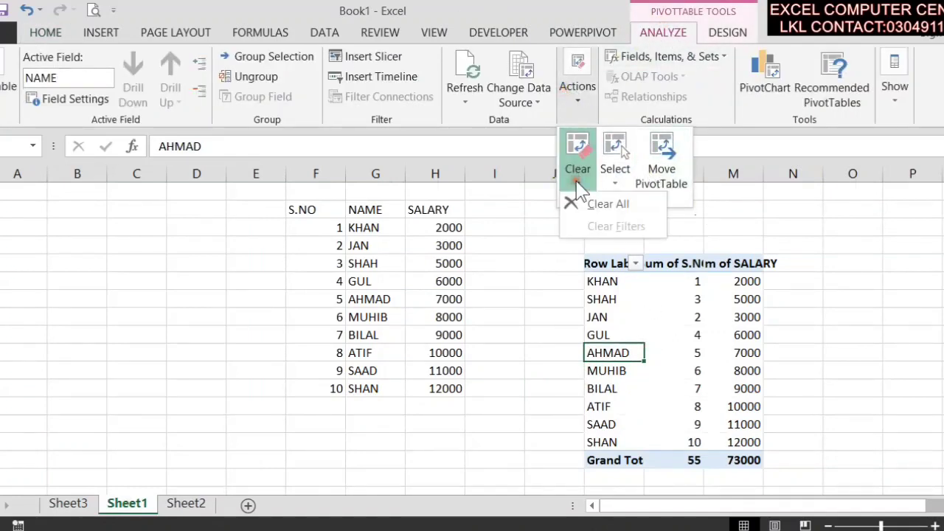
pyautogui.click(736, 262)
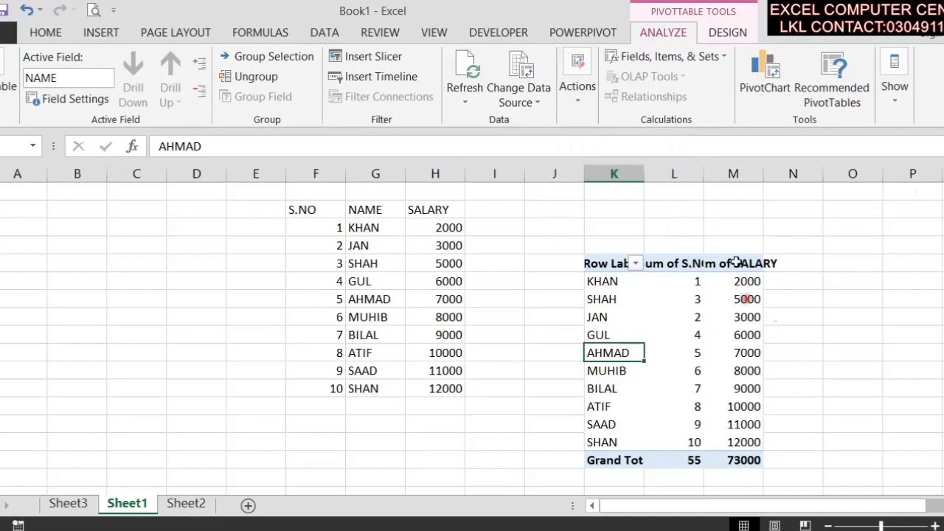
# - Try to insert a calculated item named Formula1 in the NAME field with the formula =COUNT
pyautogui.click(663, 59)
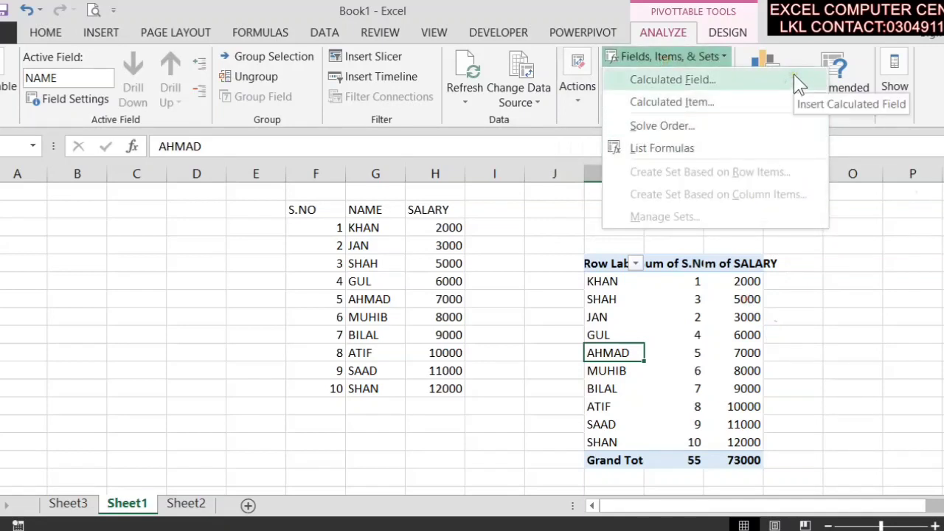
pyautogui.click(744, 111)
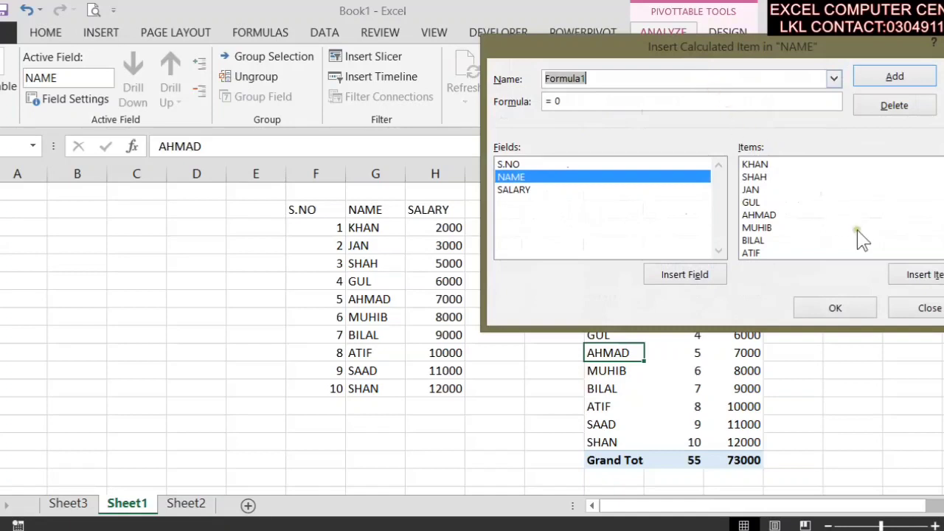
pyautogui.press('Tab')
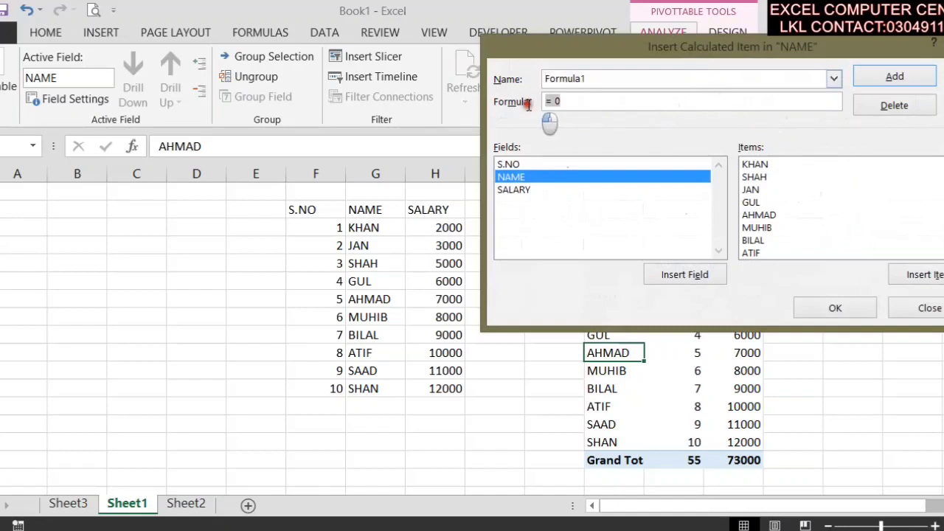
pyautogui.press('BackSpace')
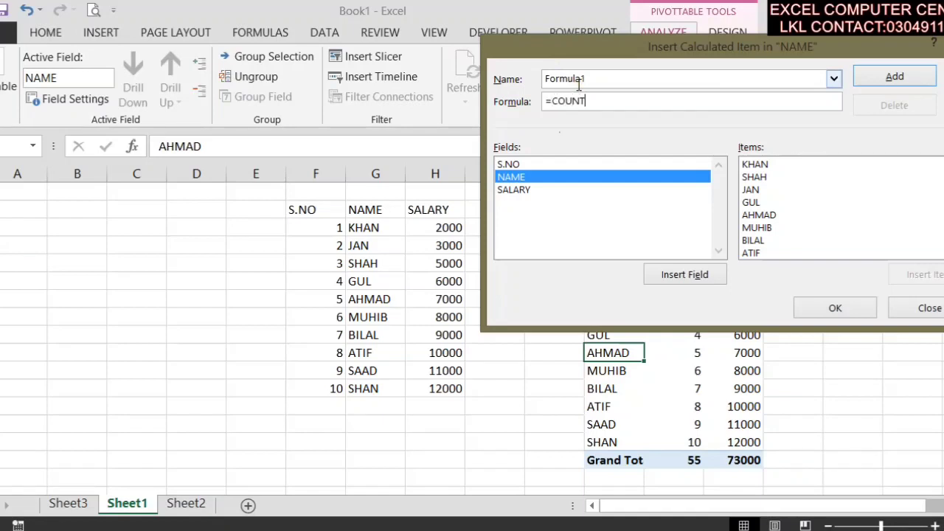
pyautogui.write('=COUNT')
pyautogui.press('Return')
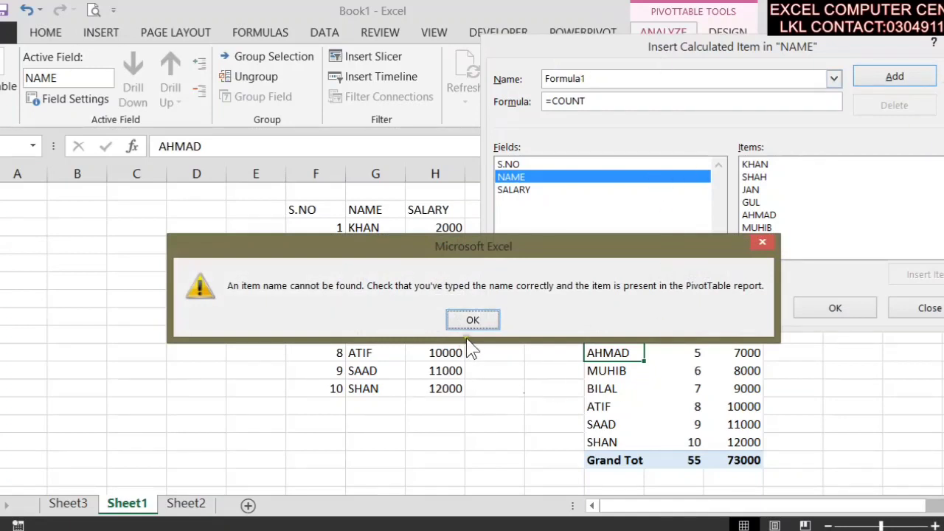
pyautogui.click(473, 319)
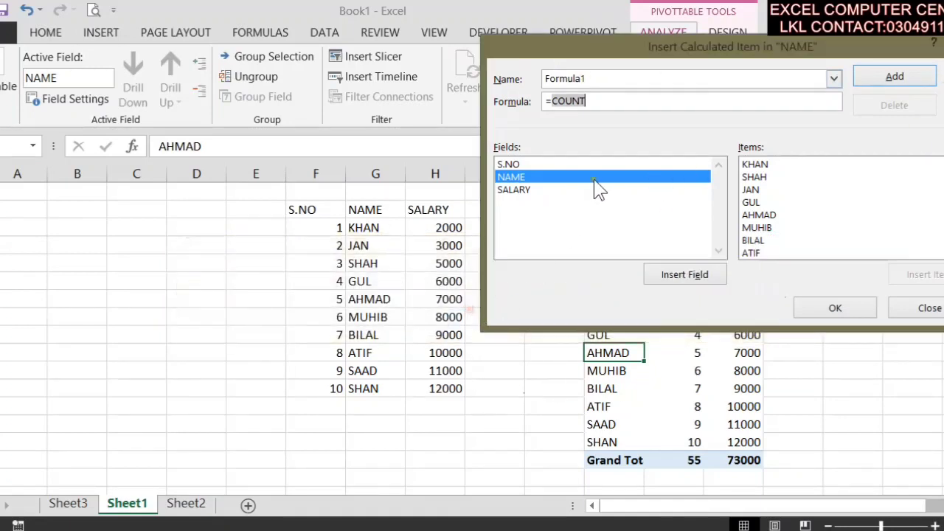
pyautogui.click(605, 101)
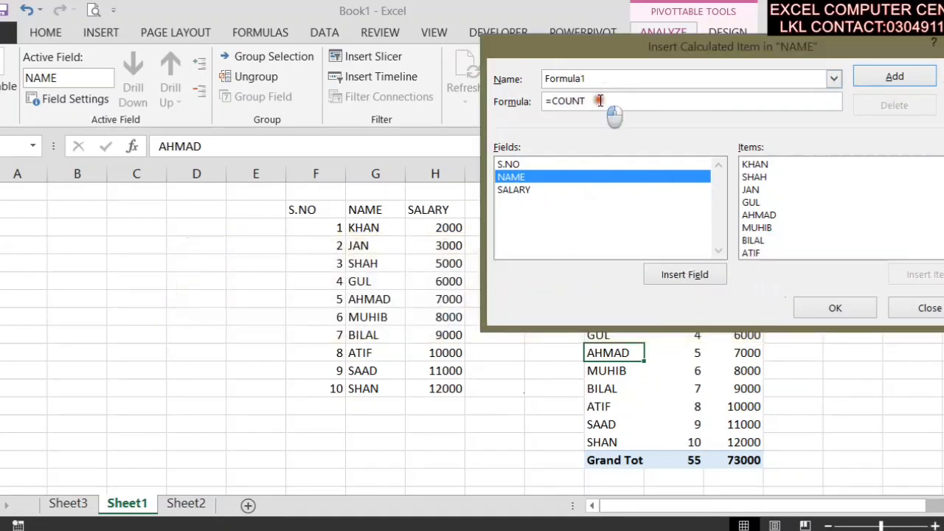
pyautogui.click(892, 77)
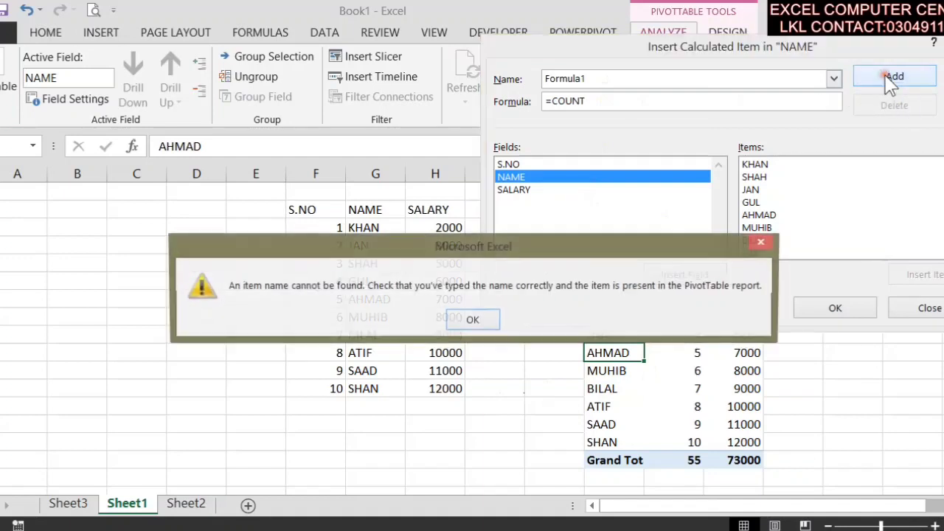
pyautogui.click(472, 319)
# - Extend the calculated item's formula to =COUNT(NAME) and try to add it
pyautogui.click(605, 101)
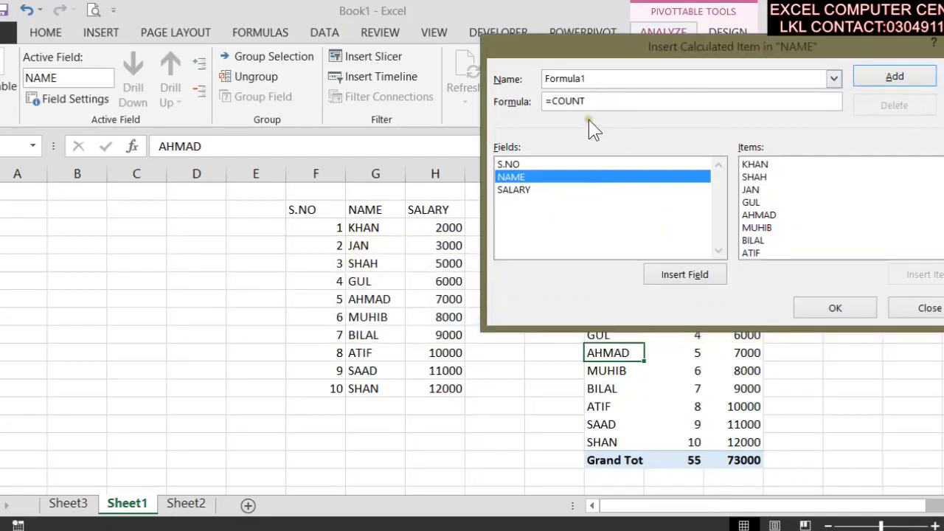
pyautogui.write('()')
pyautogui.click(894, 76)
pyautogui.click(439, 375)
pyautogui.click(896, 78)
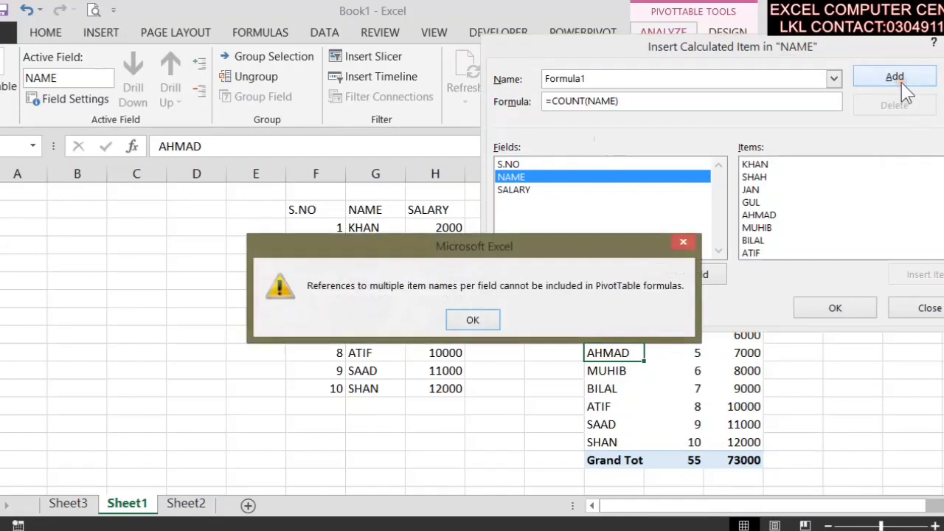
pyautogui.click(498, 314)
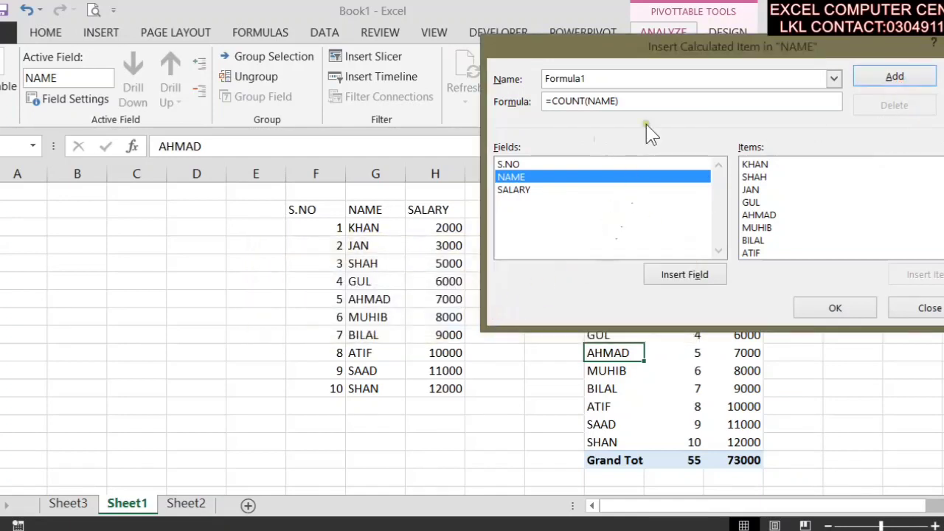
# - Clear the formula and try a calculated item built from the seventh name item followed by the NAME field
pyautogui.doubleClick(669, 102)
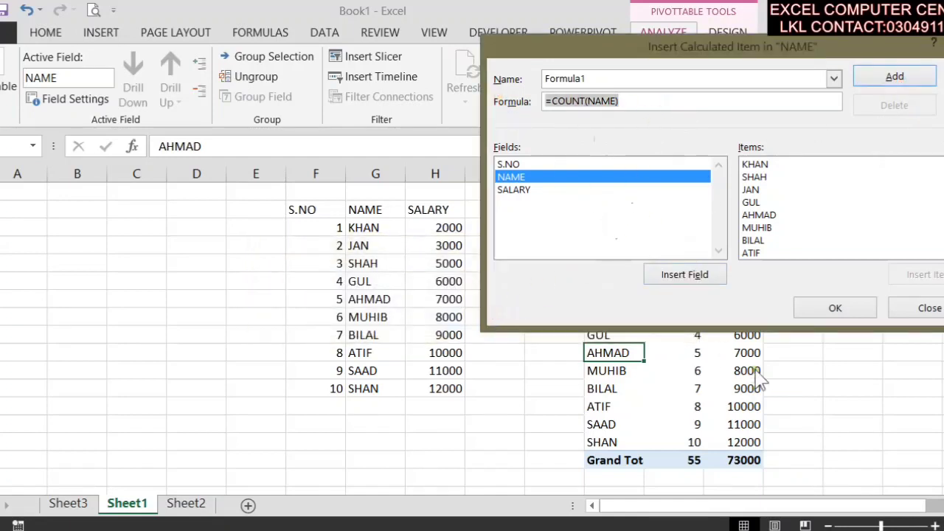
pyautogui.press('BackSpace')
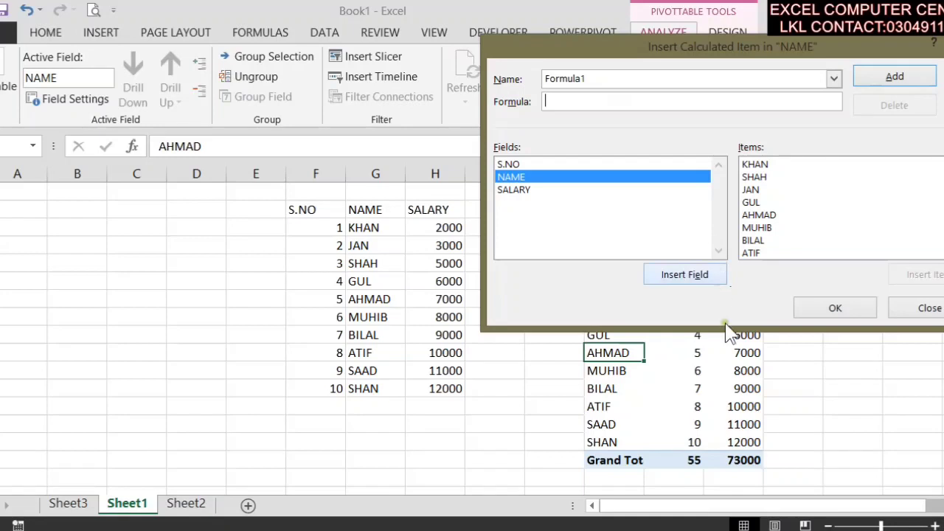
pyautogui.click(623, 76)
pyautogui.click(834, 79)
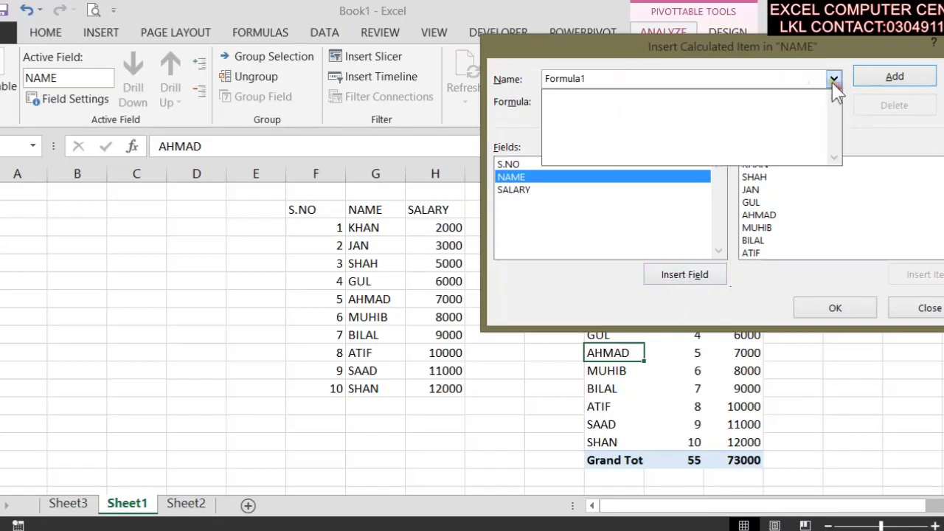
pyautogui.click(814, 90)
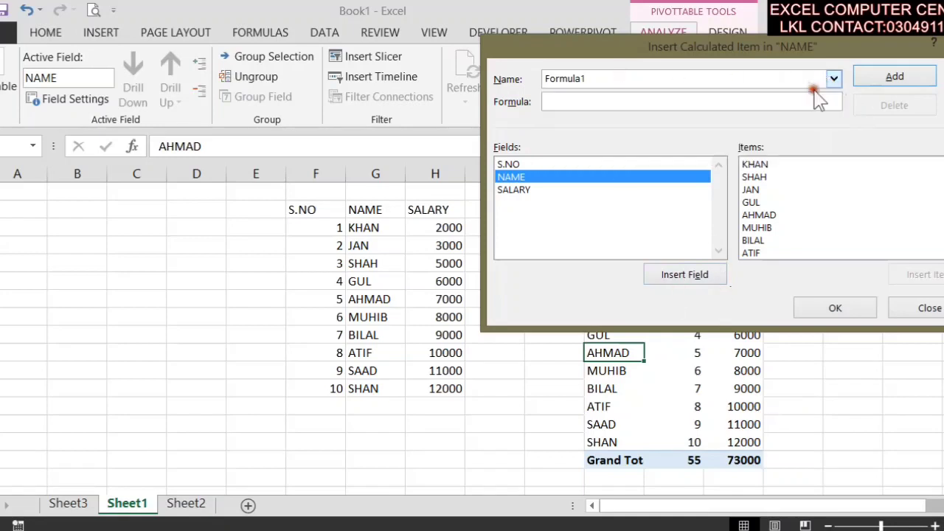
pyautogui.click(756, 100)
pyautogui.click(771, 215)
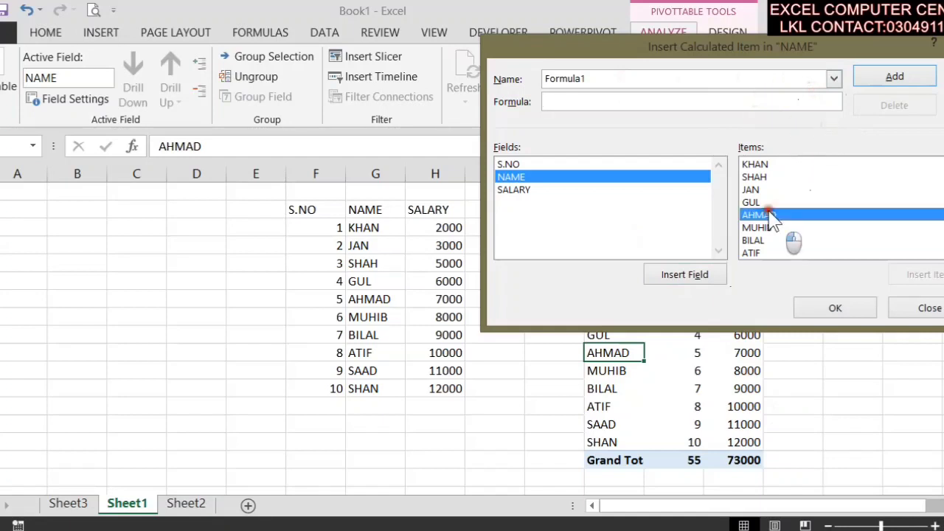
pyautogui.click(771, 240)
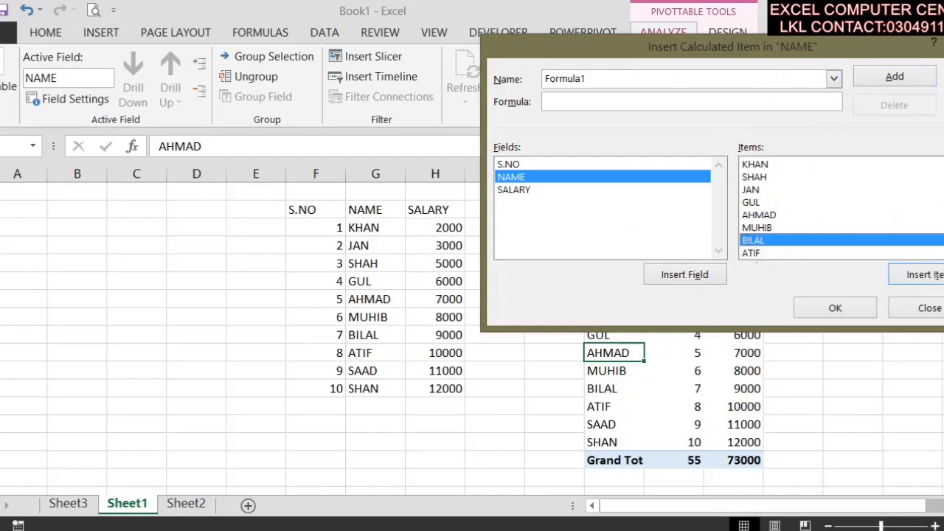
pyautogui.click(903, 276)
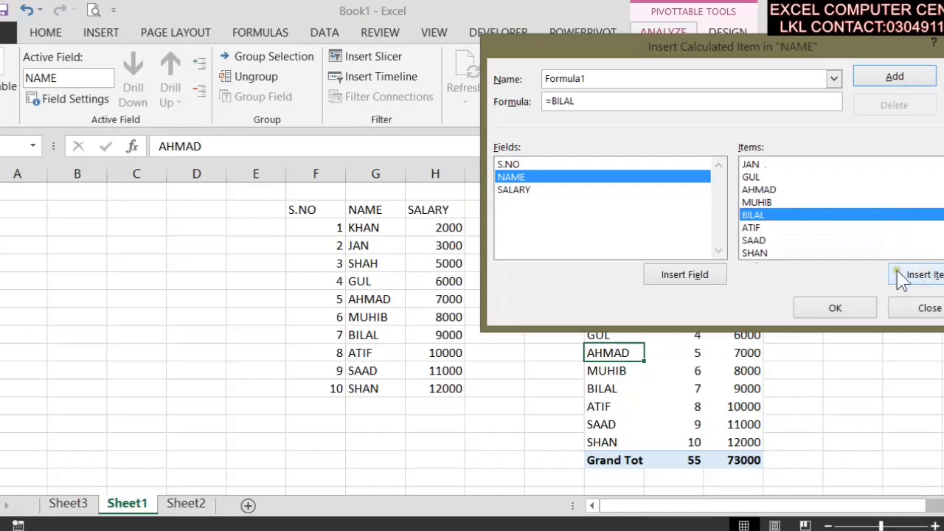
pyautogui.click(856, 315)
pyautogui.click(451, 375)
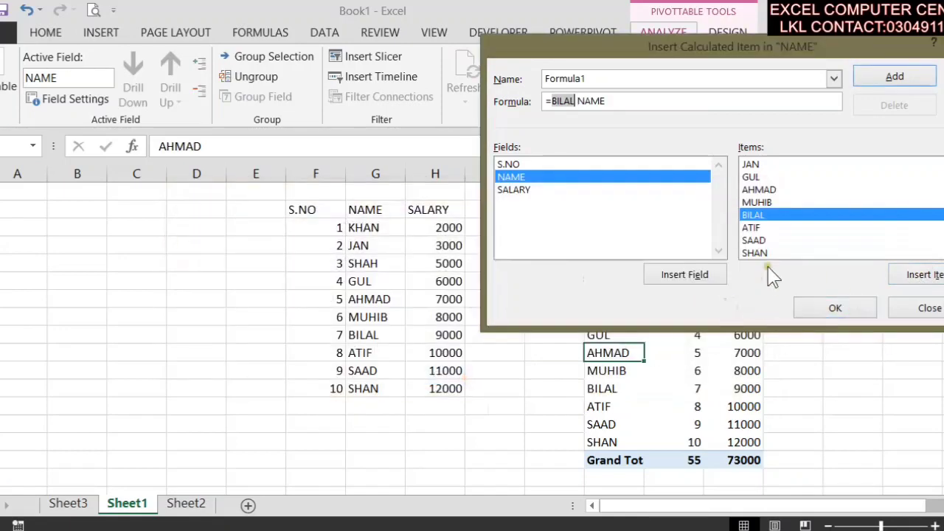
# - Replace the calculated item's formula with =COUNT( NAME), inserting the NAME field from the field list, and try to apply it
pyautogui.moveTo(624, 104); pyautogui.dragTo(332, 95)
pyautogui.press('BackSpace')
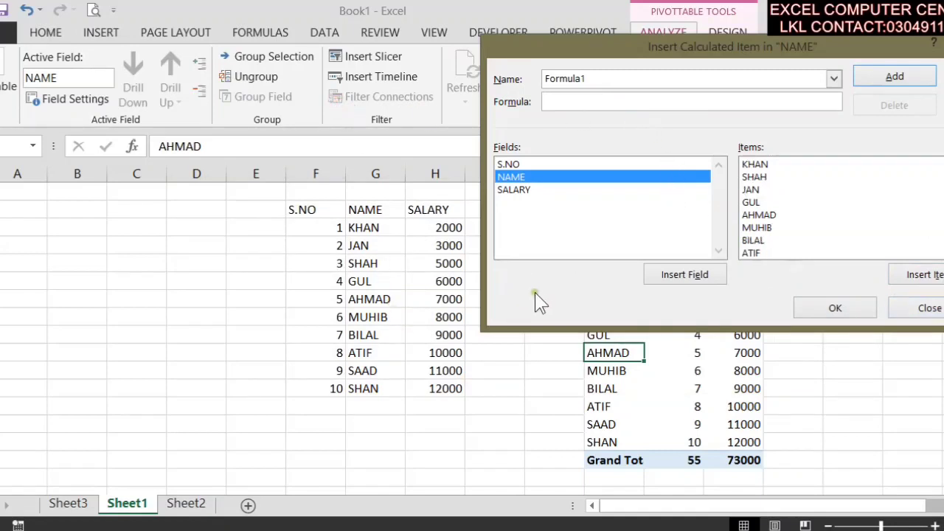
pyautogui.write('=COUNT(')
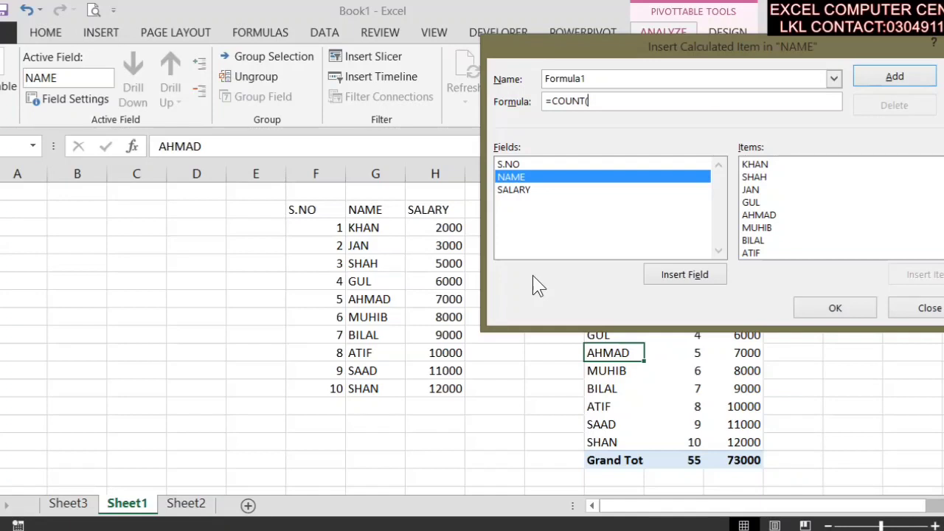
pyautogui.click(686, 288)
pyautogui.click(683, 291)
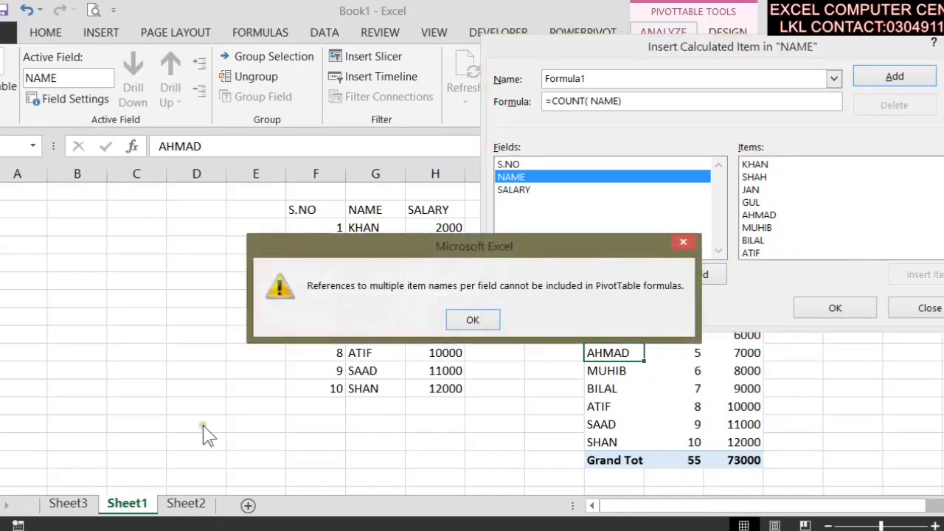
pyautogui.click(473, 319)
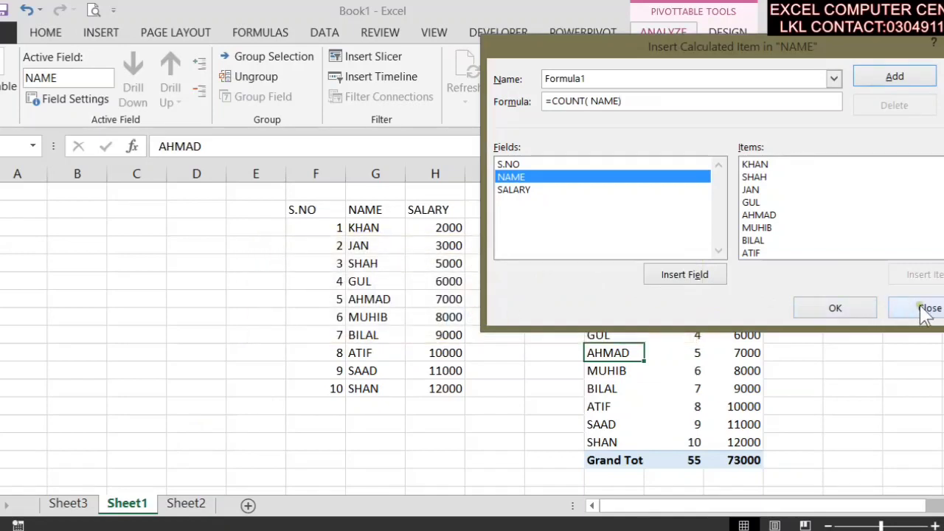
# - Look through the name items in the calculated item dialog and close it without adding the item
pyautogui.scroll(-1, 840, 209)
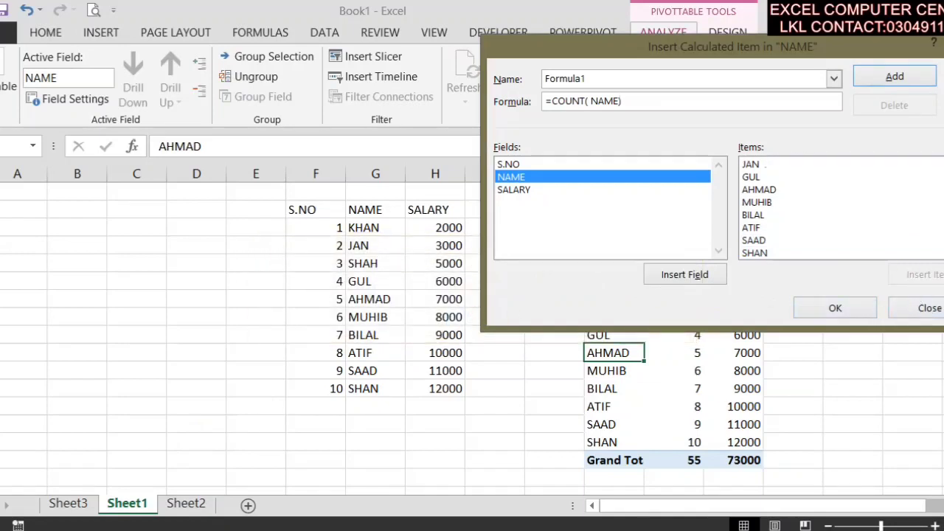
pyautogui.moveTo(769, 41); pyautogui.dragTo(777, 109)
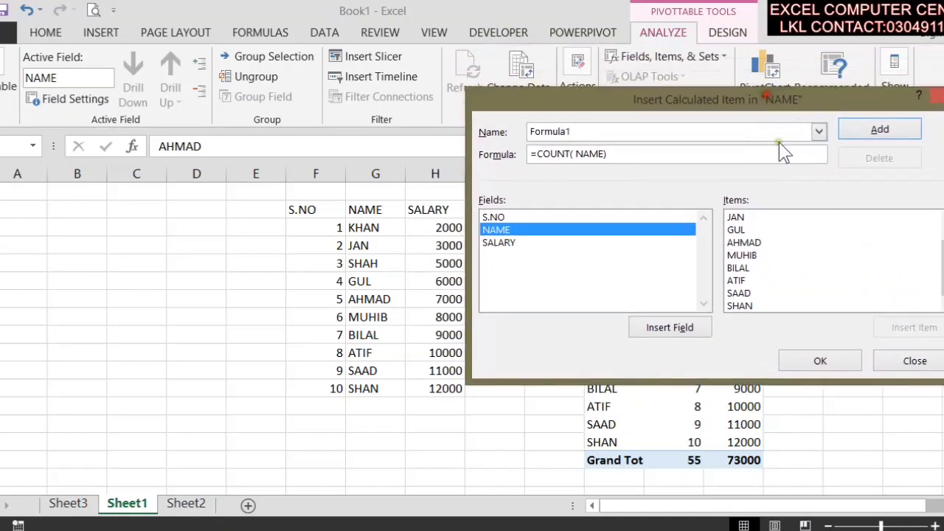
pyautogui.click(918, 361)
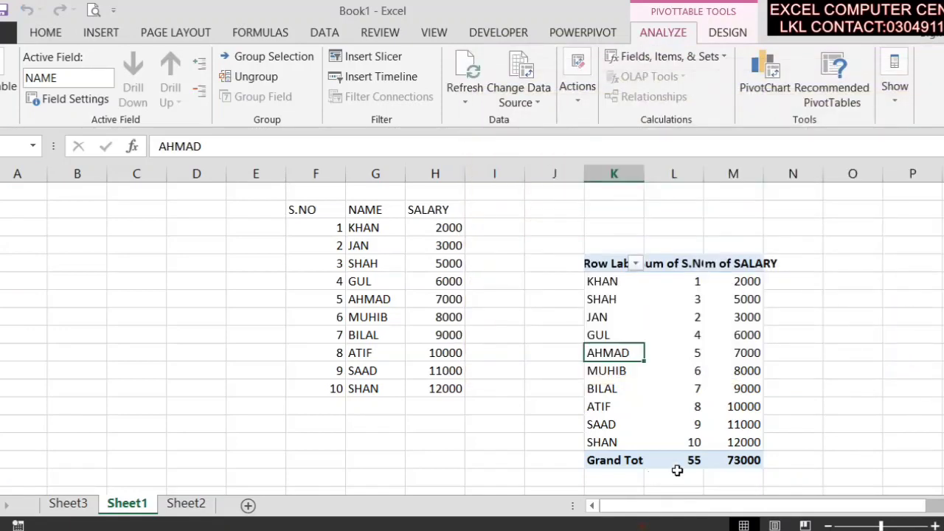
# - View the value field settings of Sum of S.NO from the Grand Total row and leave them without changes
pyautogui.click(714, 460)
pyautogui.click(616, 458)
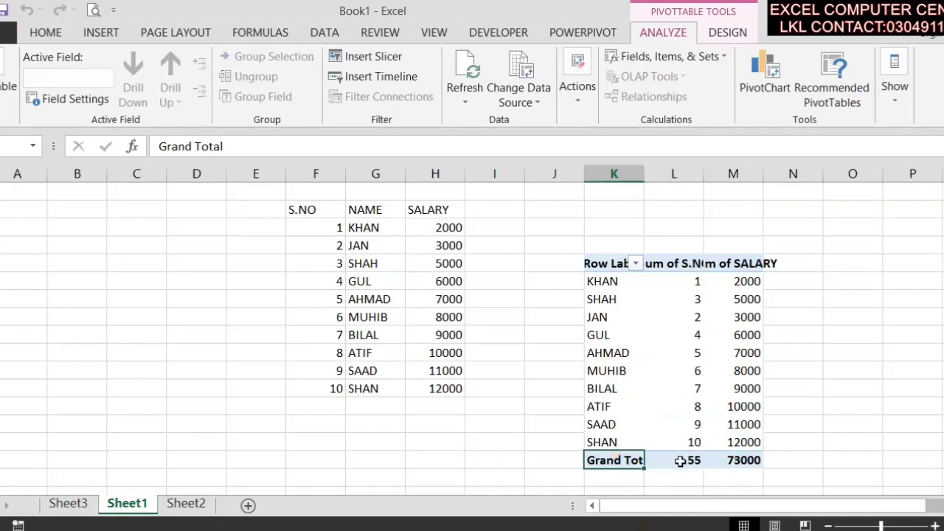
pyautogui.click(679, 461)
pyautogui.click(46, 98)
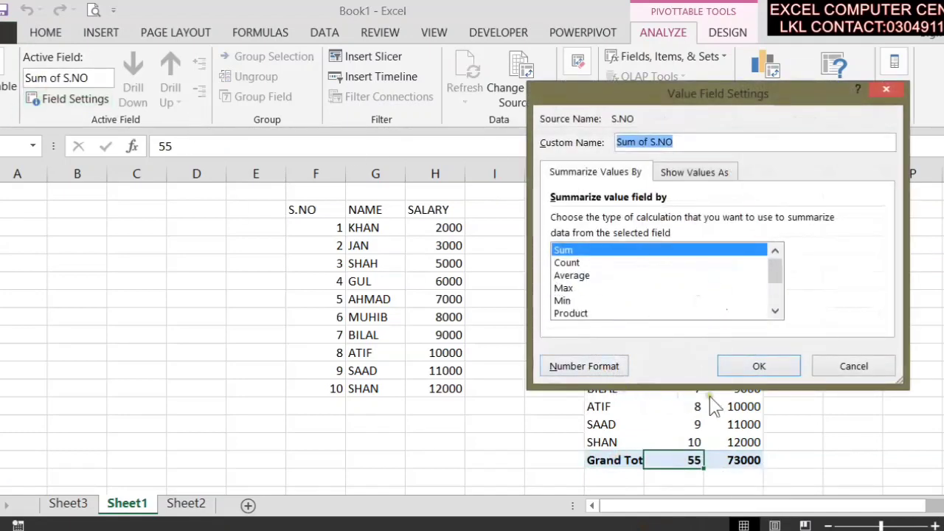
pyautogui.click(851, 367)
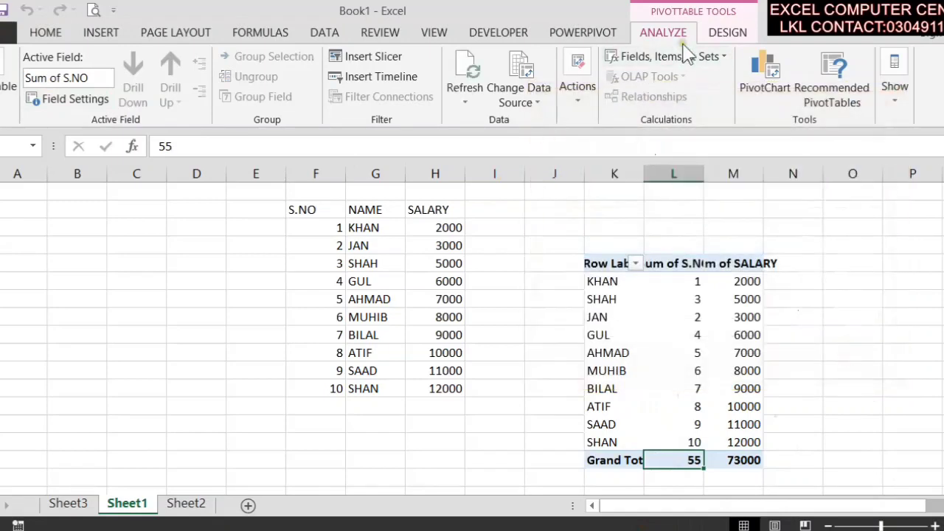
# - List the PivotTable's calculated formulas on a new sheet and delete that sheet
pyautogui.click(684, 59)
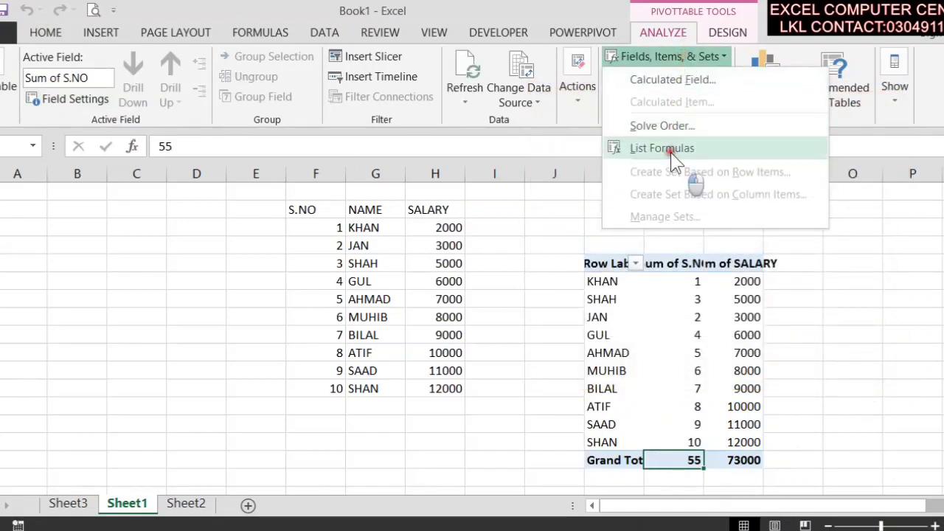
pyautogui.click(670, 147)
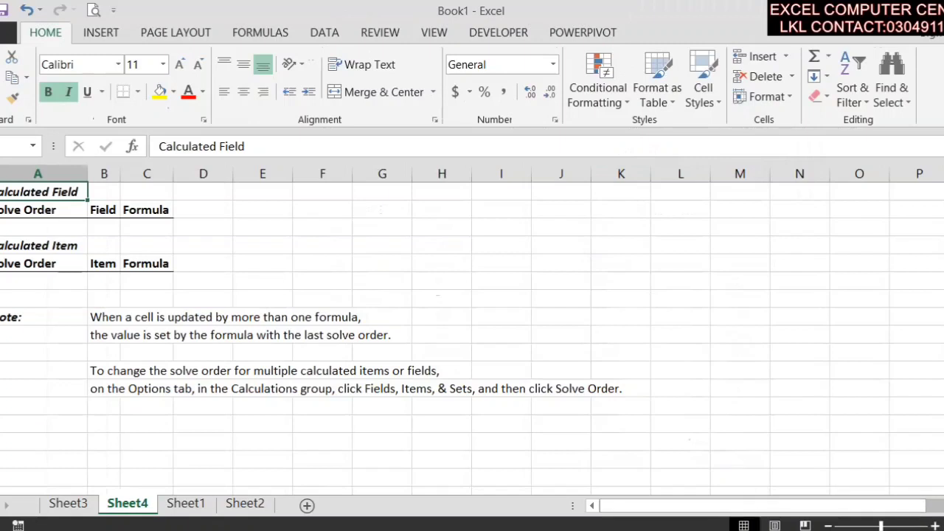
pyautogui.hotkey('alt', 'e')
pyautogui.press('l')
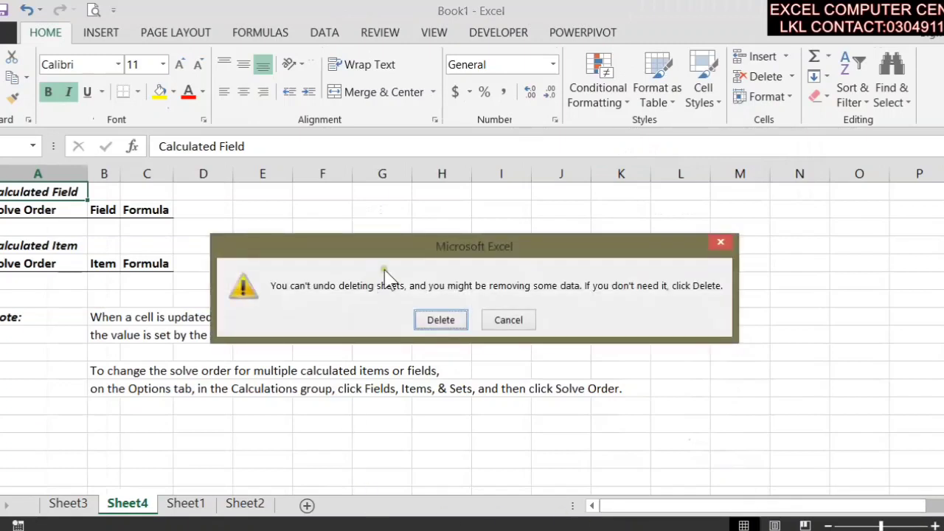
pyautogui.click(441, 320)
# - Insert a pie PivotChart based on the PivotTable on Sheet1
pyautogui.click(745, 370)
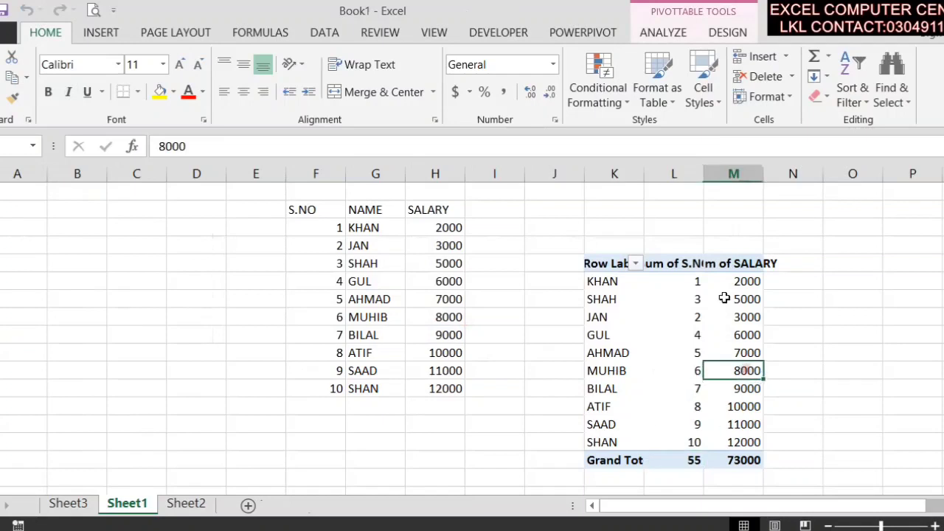
pyautogui.click(665, 32)
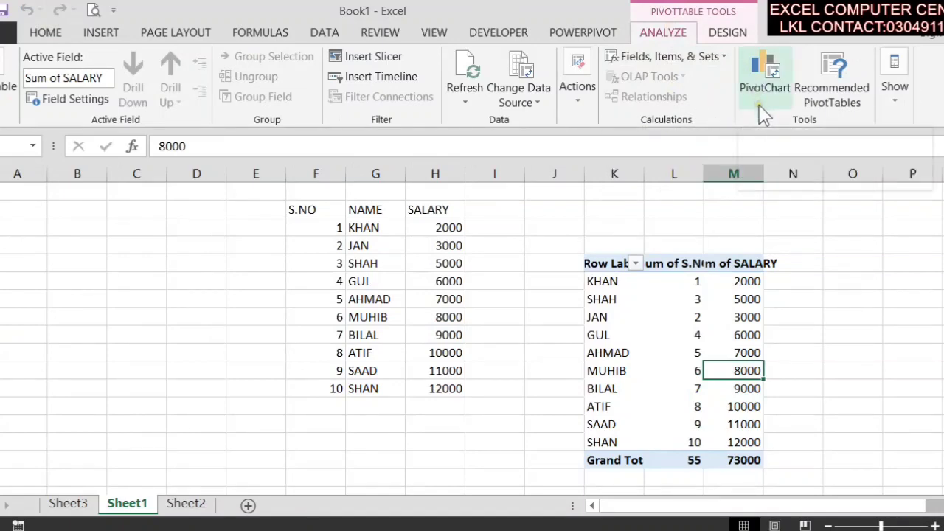
pyautogui.click(753, 80)
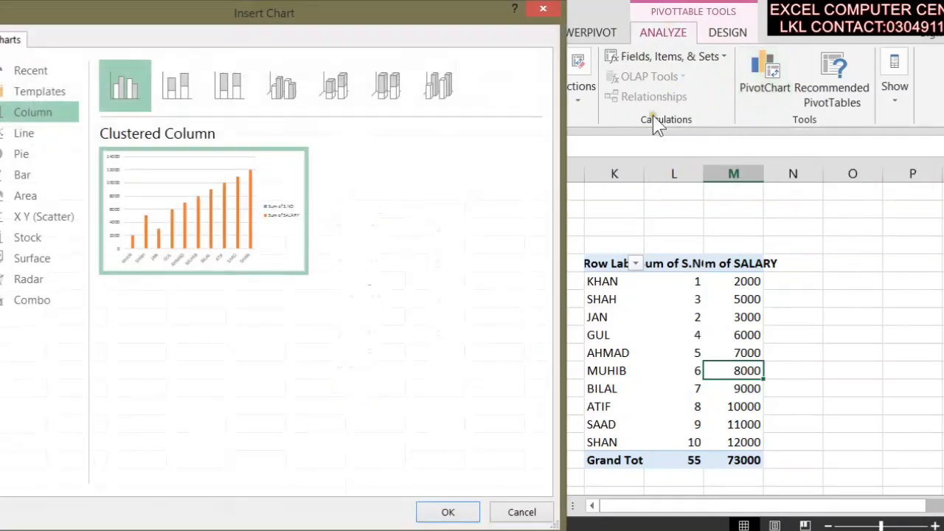
pyautogui.click(47, 132)
pyautogui.click(44, 156)
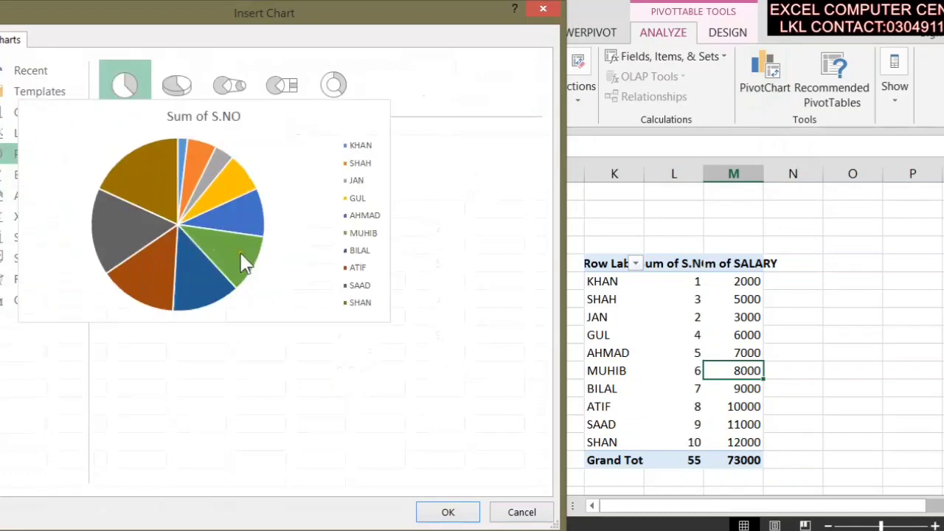
pyautogui.click(447, 511)
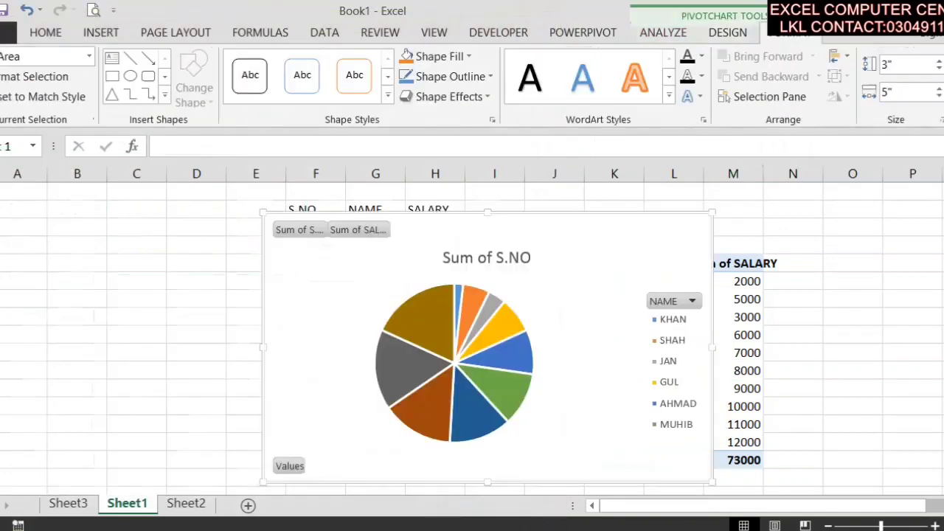
# - Select the pie chart's legend entries and data series in turn, and delete the whole PivotChart
pyautogui.click(668, 361)
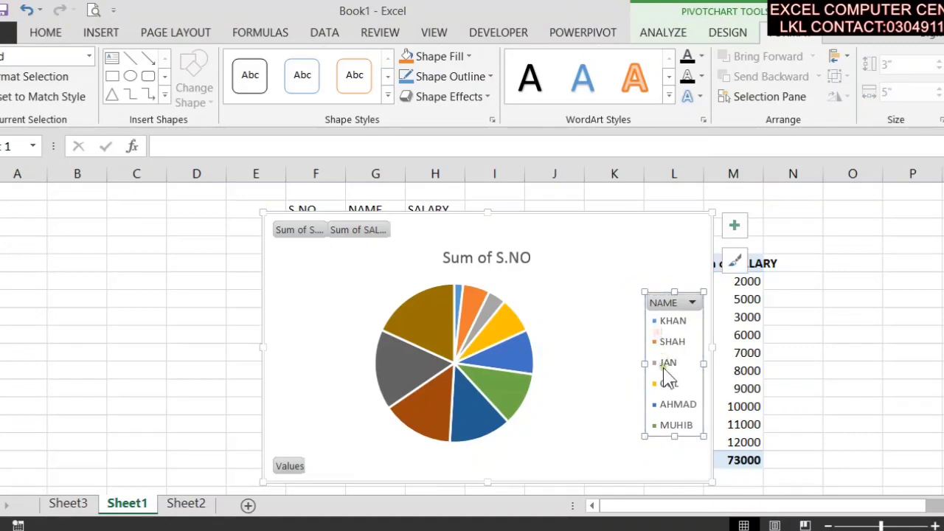
pyautogui.click(667, 362)
pyautogui.click(660, 398)
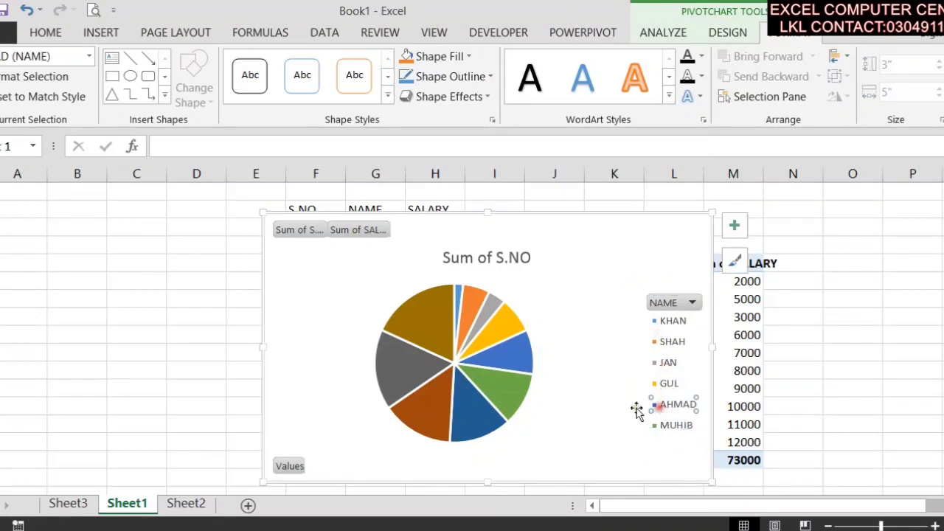
pyautogui.click(451, 399)
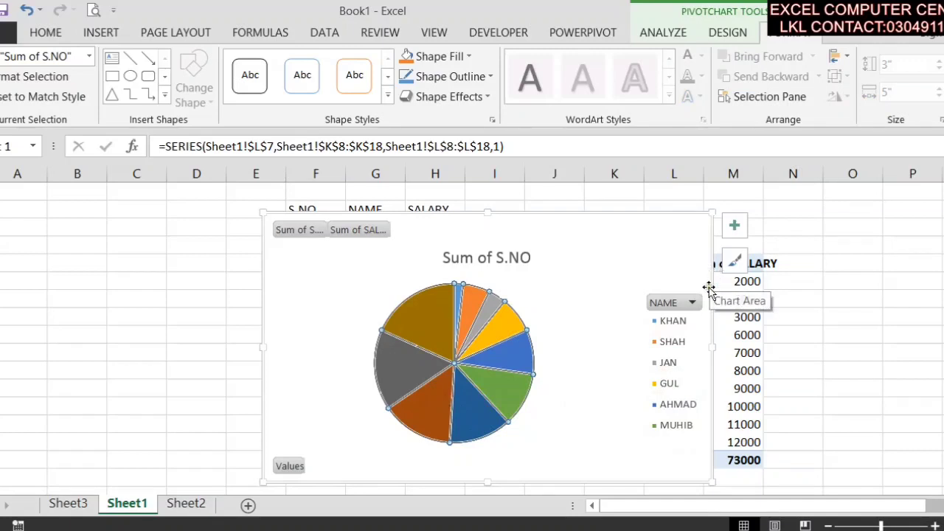
pyautogui.click(657, 249)
pyautogui.press('Delete')
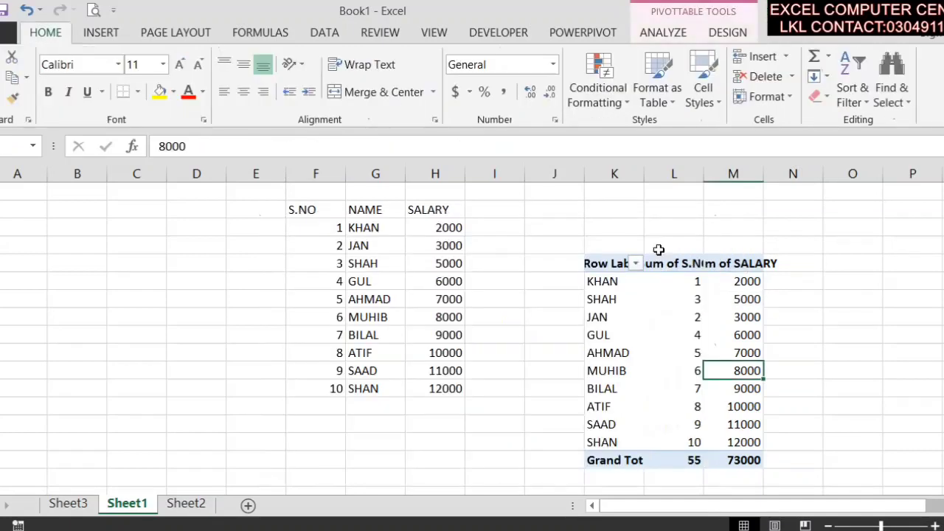
# - Request recommended PivotTables for the existing PivotTable and accept the blank PivotTable
pyautogui.click(746, 354)
pyautogui.click(646, 38)
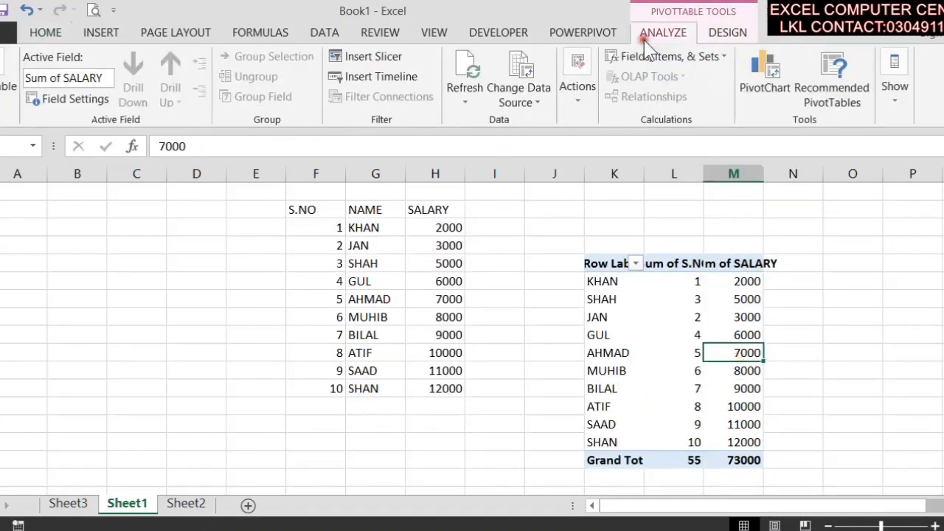
pyautogui.click(830, 94)
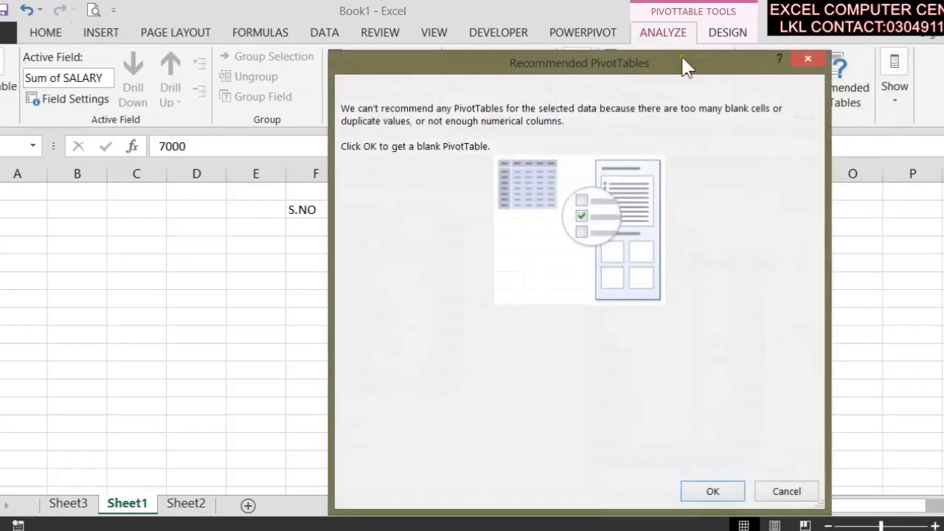
pyautogui.moveTo(684, 65); pyautogui.dragTo(318, 15)
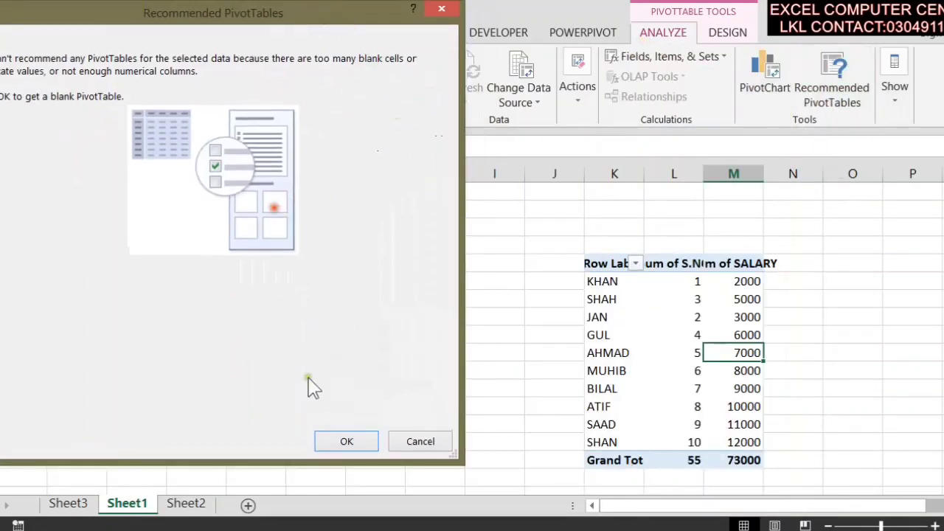
pyautogui.click(345, 440)
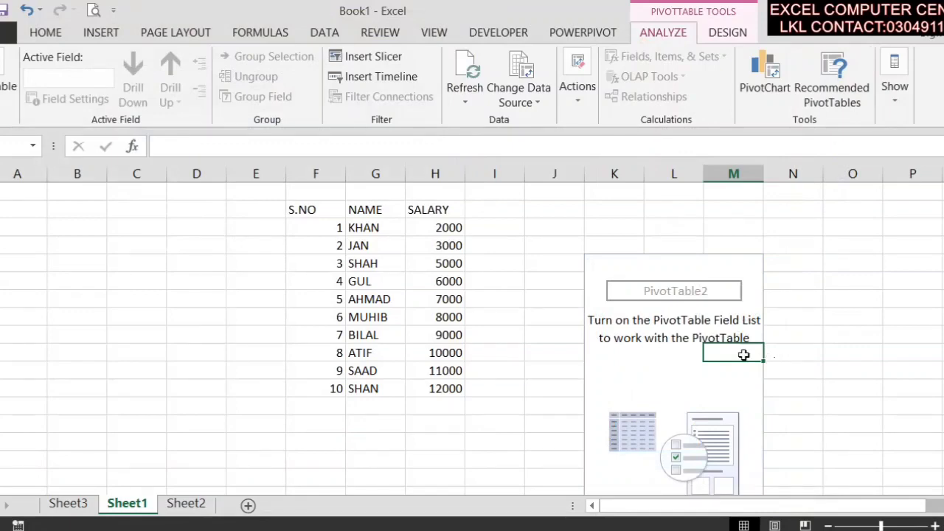
# - Request recommended PivotTables again from within the blank PivotTable and cancel the dialog
pyautogui.moveTo(685, 319); pyautogui.dragTo(633, 281)
pyautogui.click(707, 348)
pyautogui.click(686, 319)
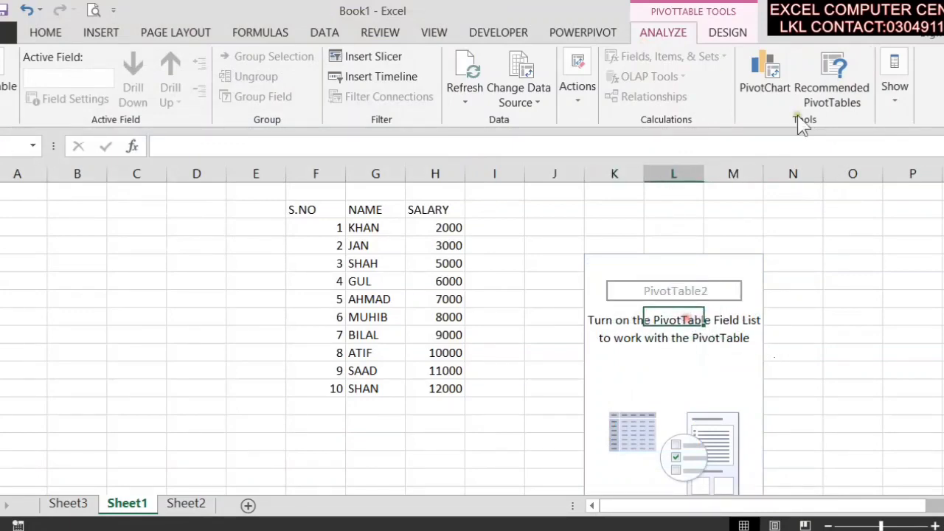
pyautogui.click(831, 81)
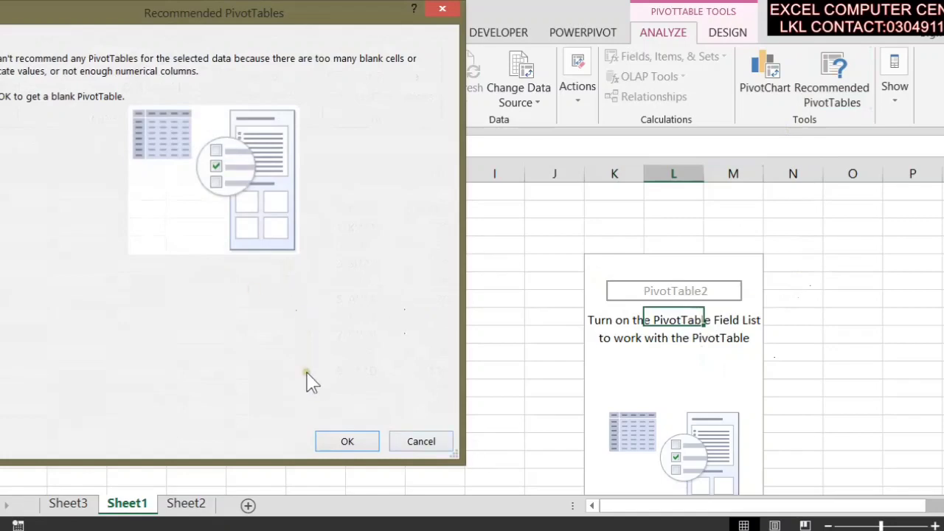
pyautogui.click(421, 442)
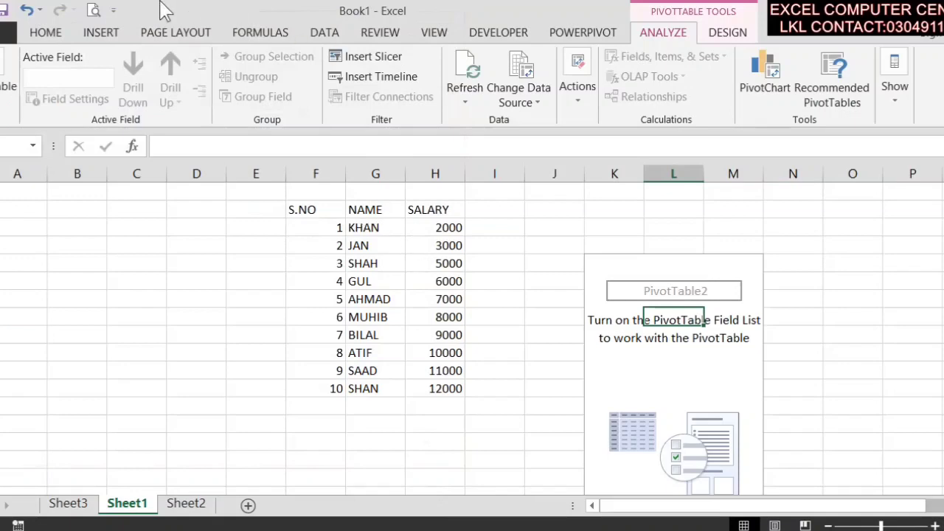
# - Browse the templates available for a new workbook and return to the worksheet
pyautogui.click(8, 32)
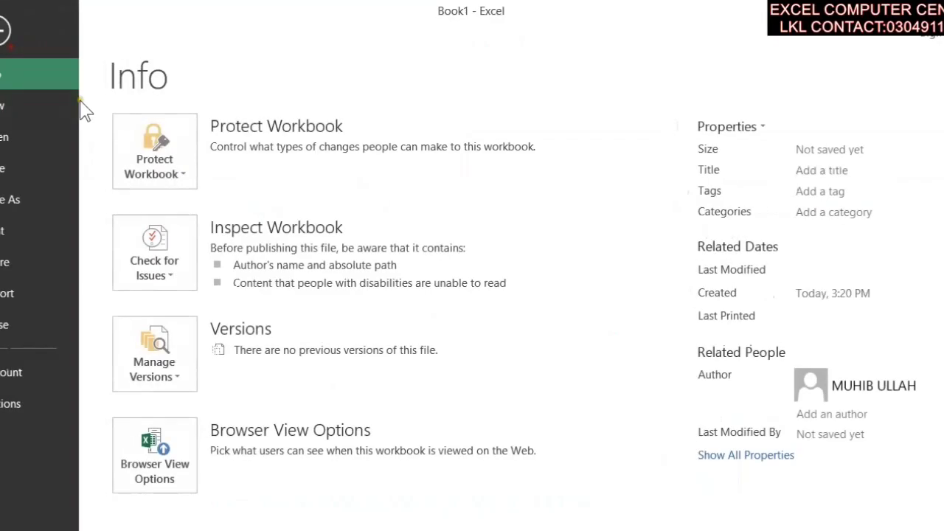
pyautogui.click(42, 108)
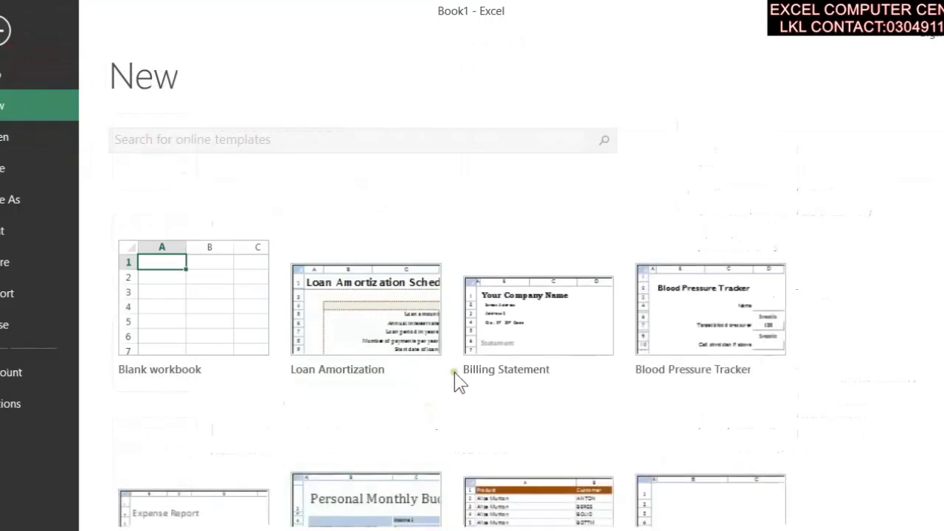
pyautogui.scroll(-1, 557, 365)
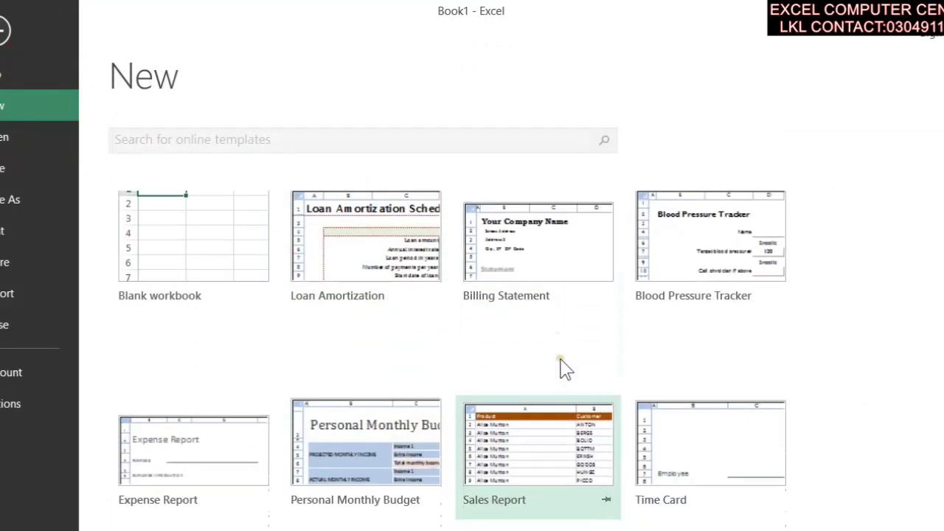
pyautogui.click(9, 31)
# - Undo the replacement with the blank PivotTable and select a salary value in the restored PivotTable
pyautogui.click(640, 338)
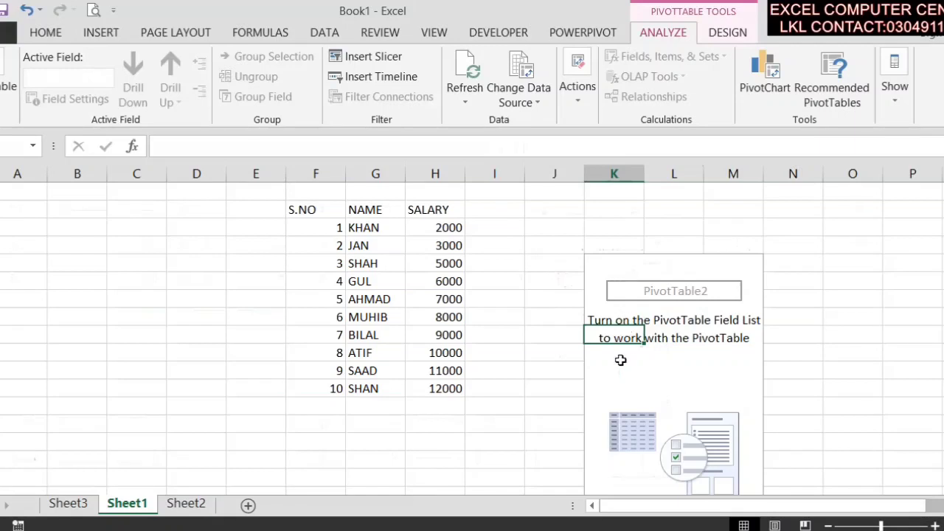
pyautogui.hotkey('ctrl', 'z')
pyautogui.click(744, 317)
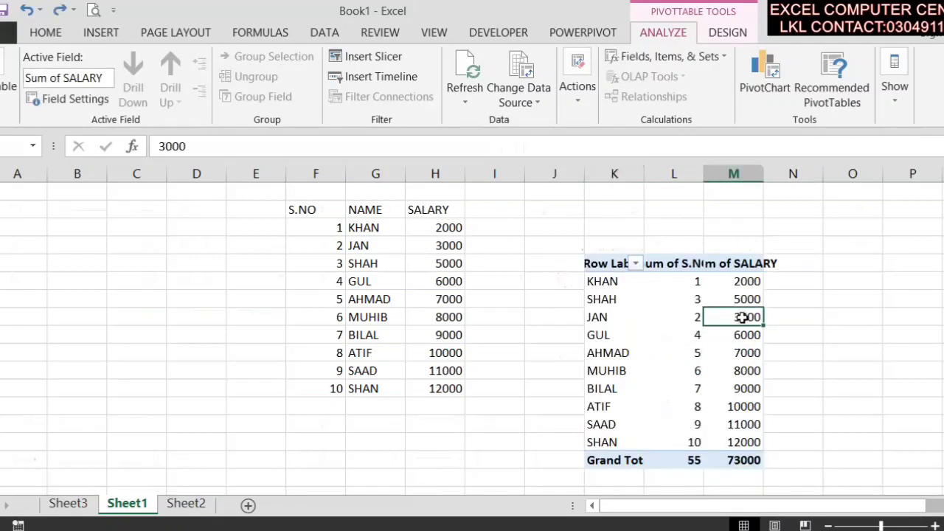
# - Group the first two name items in the PivotTable's row labels
pyautogui.click(894, 85)
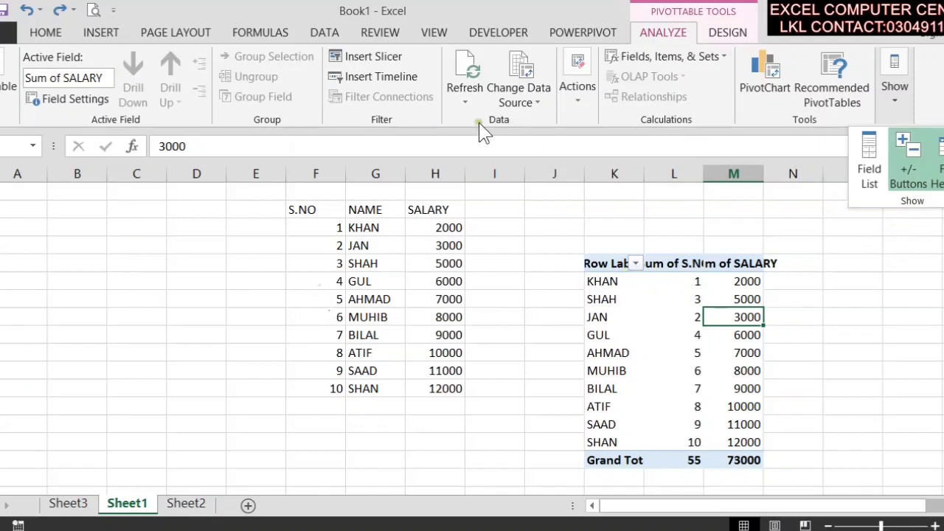
pyautogui.click(590, 360)
pyautogui.moveTo(591, 281); pyautogui.dragTo(603, 298)
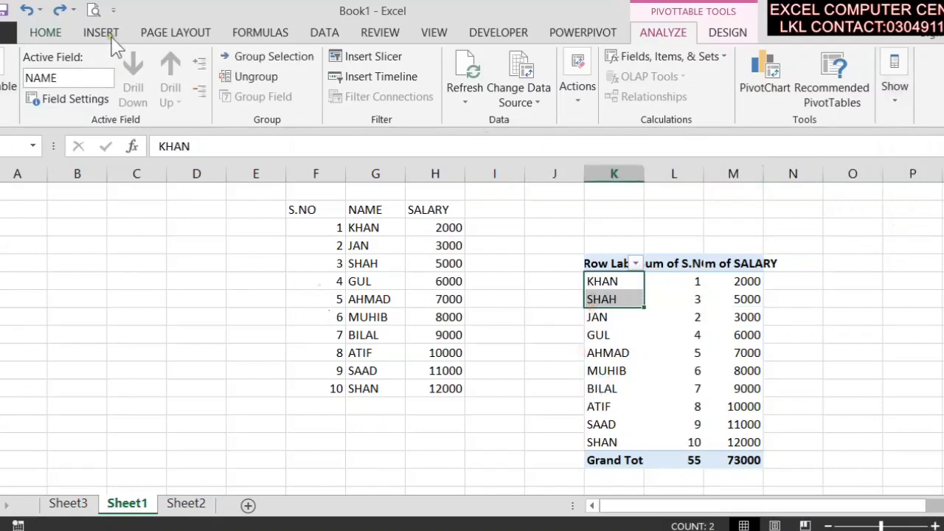
pyautogui.click(221, 57)
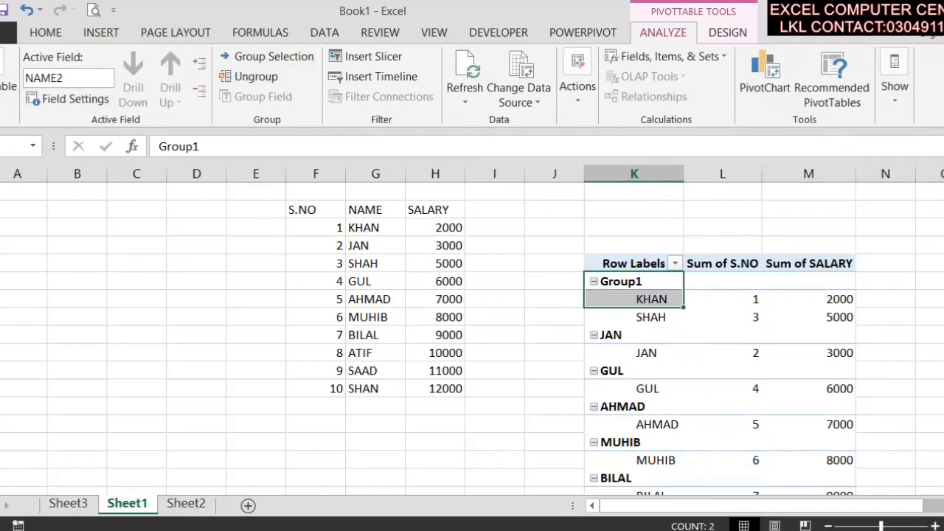
# - Toggle the display of the +/- expand and collapse buttons in the grouped PivotTable
pyautogui.click(895, 86)
pyautogui.click(911, 183)
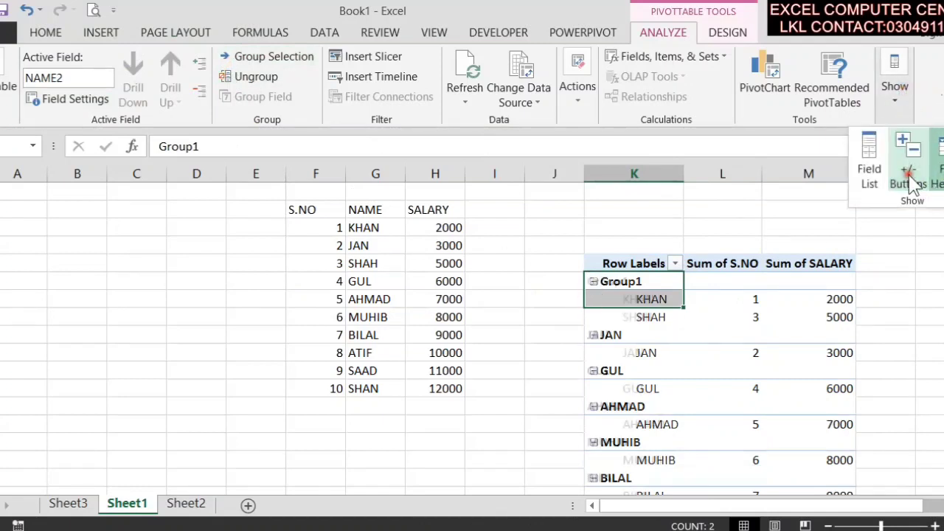
pyautogui.click(911, 183)
pyautogui.click(912, 183)
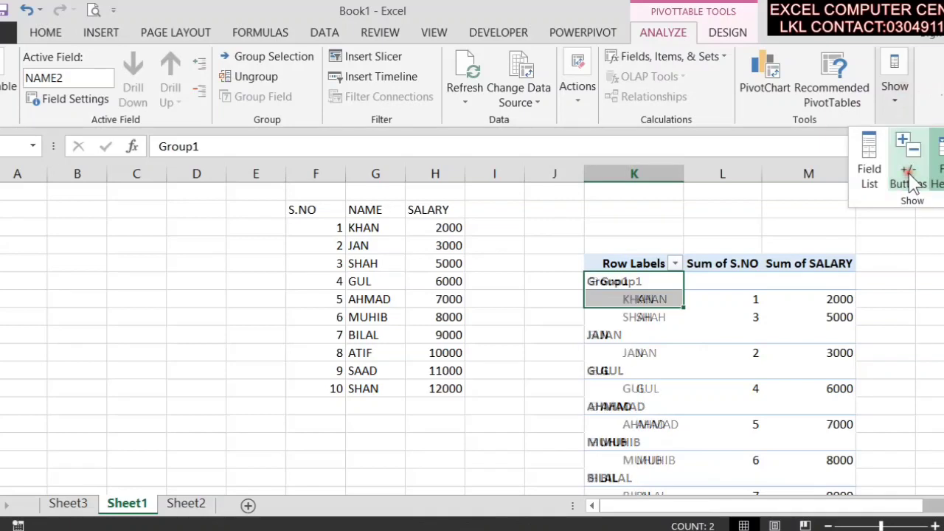
# - Turn the +/- expand and collapse buttons back on and hide the field headers in the grouped PivotTable
pyautogui.click(912, 183)
pyautogui.click(938, 175)
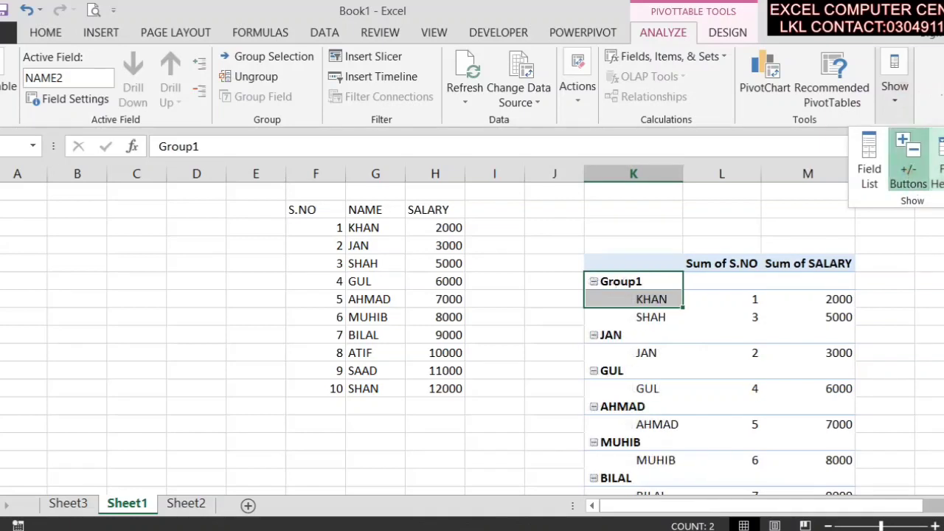
pyautogui.click(938, 175)
pyautogui.click(938, 175)
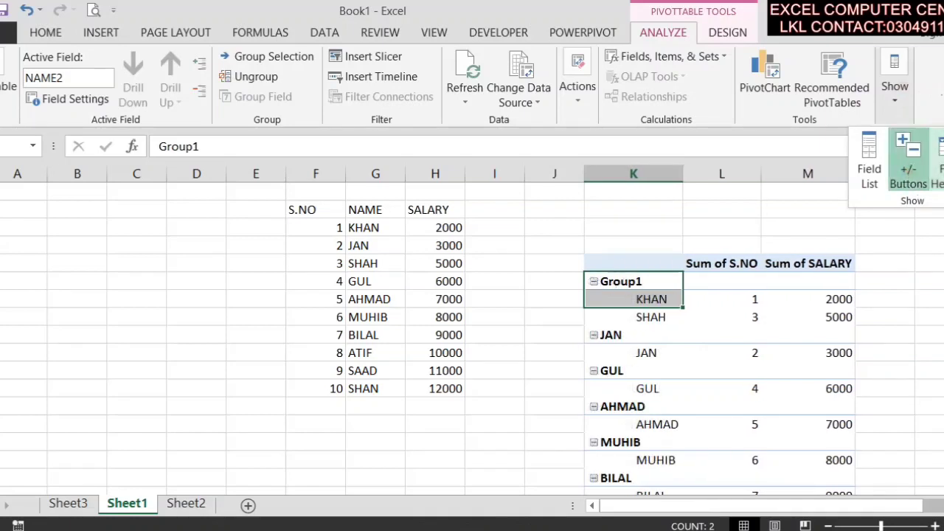
# - Display the PivotTable field list, close it again, and select KHAN's serial number value
pyautogui.click(870, 177)
pyautogui.click(943, 186)
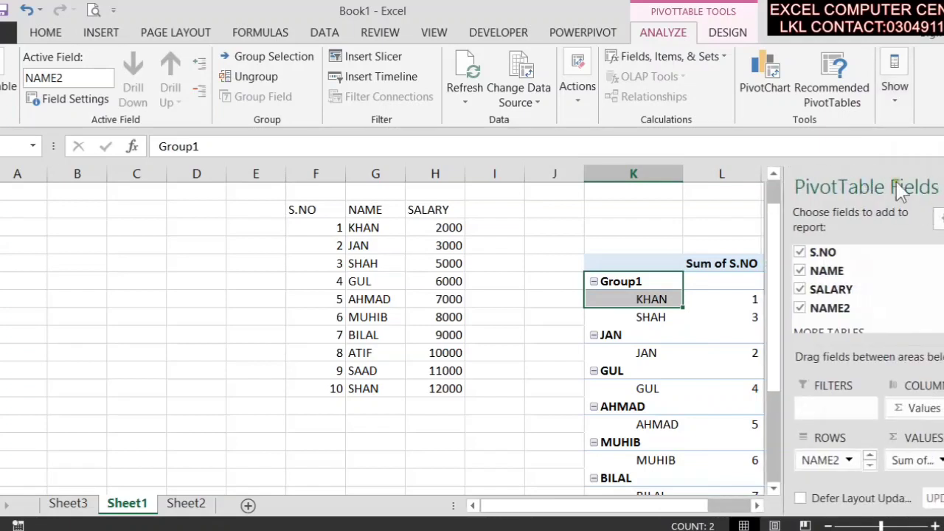
pyautogui.click(727, 295)
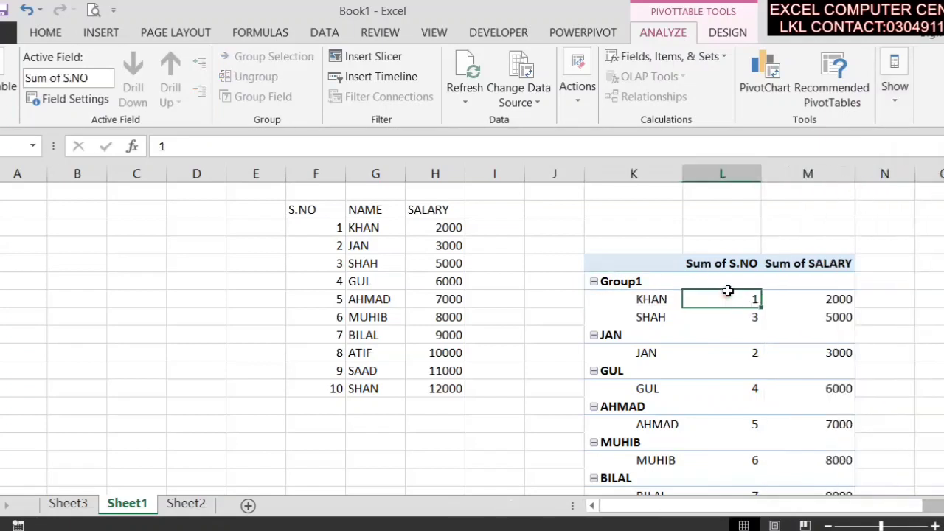
# - View the available subtotal options for the PivotTable without applying any
pyautogui.click(739, 37)
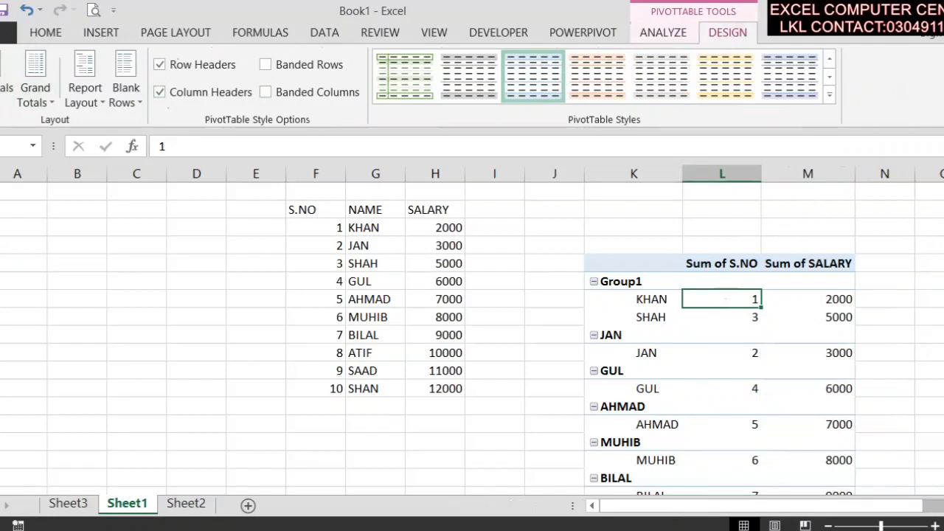
pyautogui.click(4, 87)
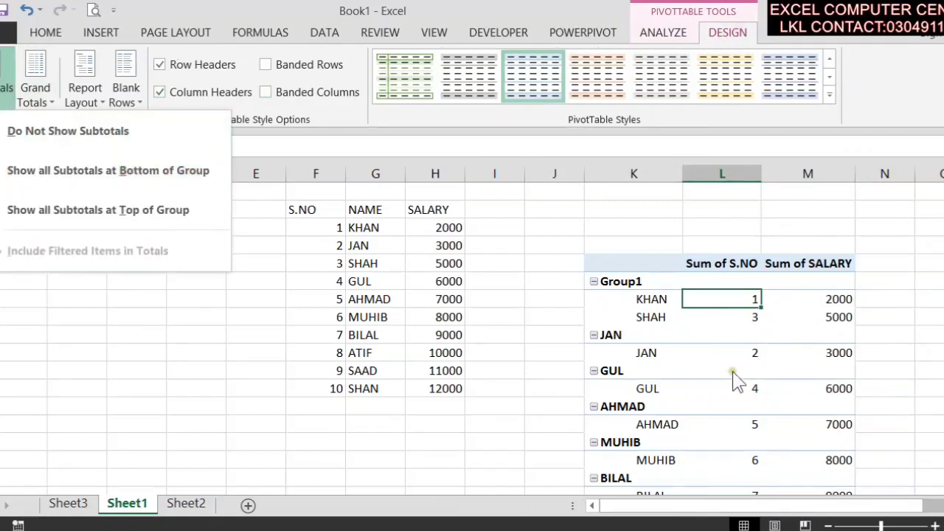
pyautogui.click(771, 301)
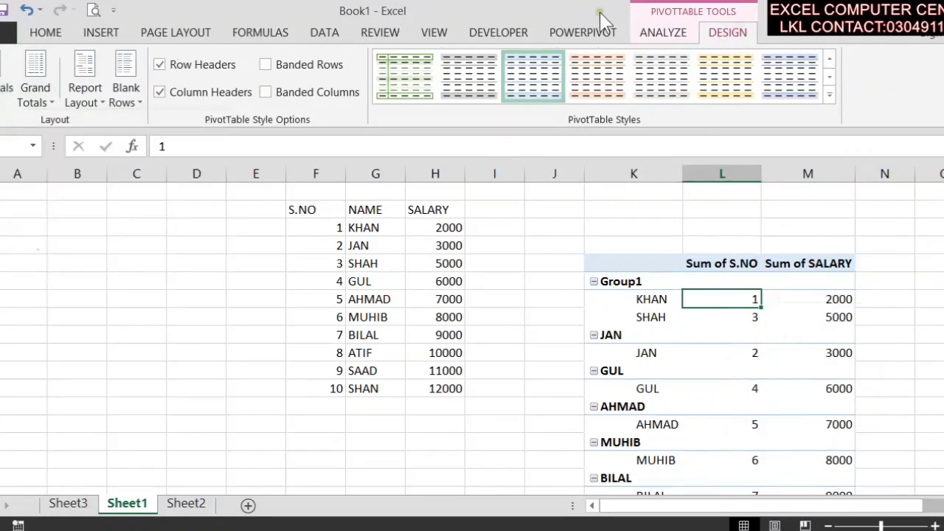
# - Collapse Group1 and all the other grouped name items in the PivotTable
pyautogui.click(663, 33)
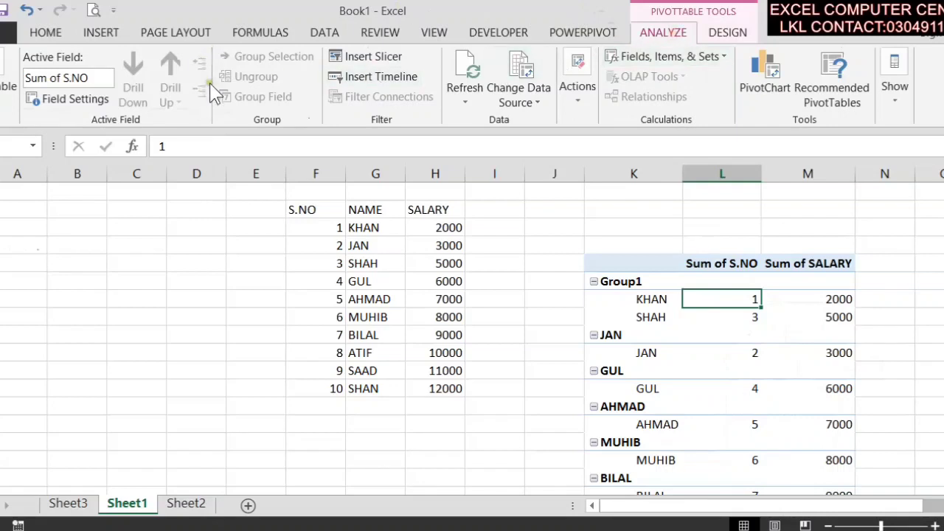
pyautogui.click(594, 281)
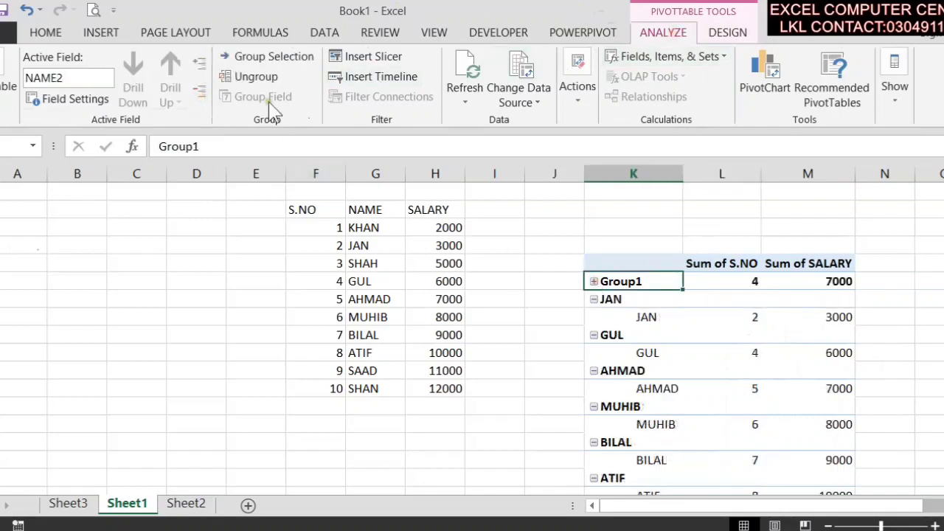
pyautogui.click(201, 95)
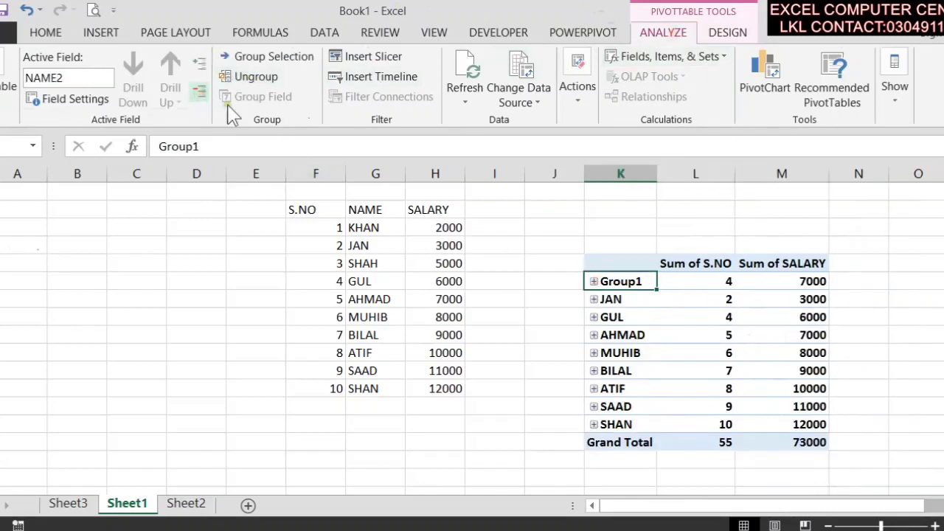
# - Try the PivotTable's subtotals switched off, shown at the bottom of each group, and shown at the top
pyautogui.click(725, 33)
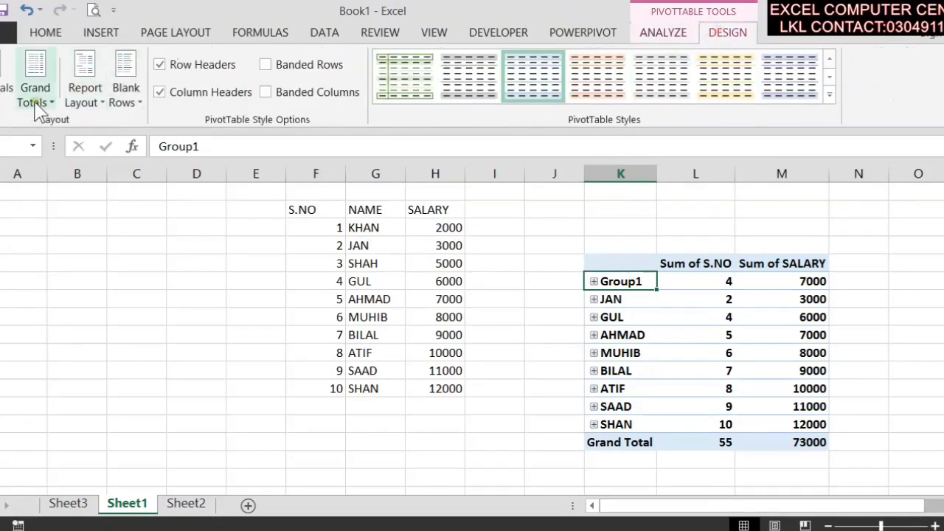
pyautogui.click(7, 94)
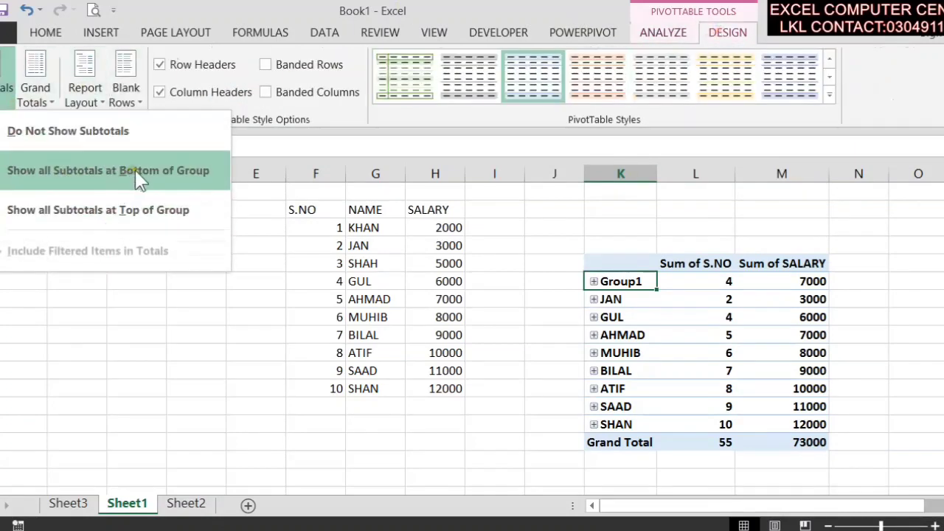
pyautogui.click(149, 122)
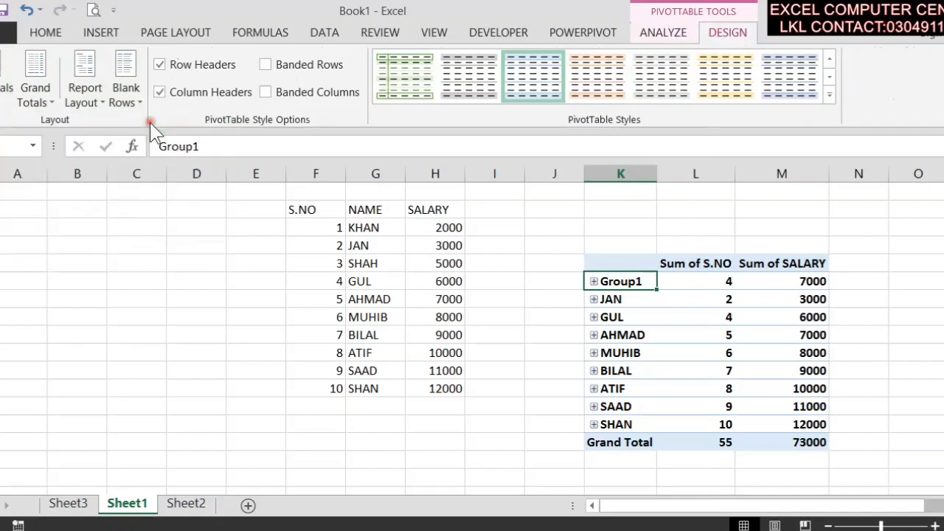
pyautogui.click(7, 95)
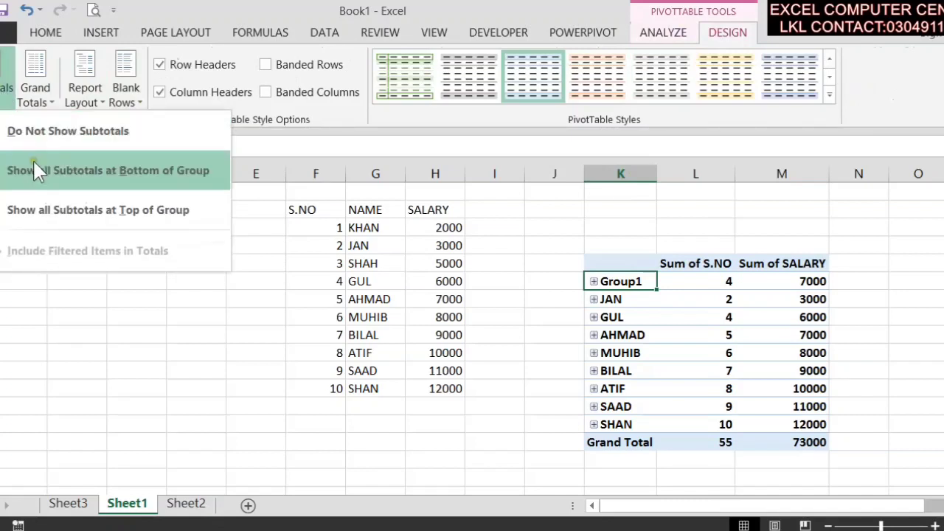
pyautogui.click(37, 171)
pyautogui.click(7, 95)
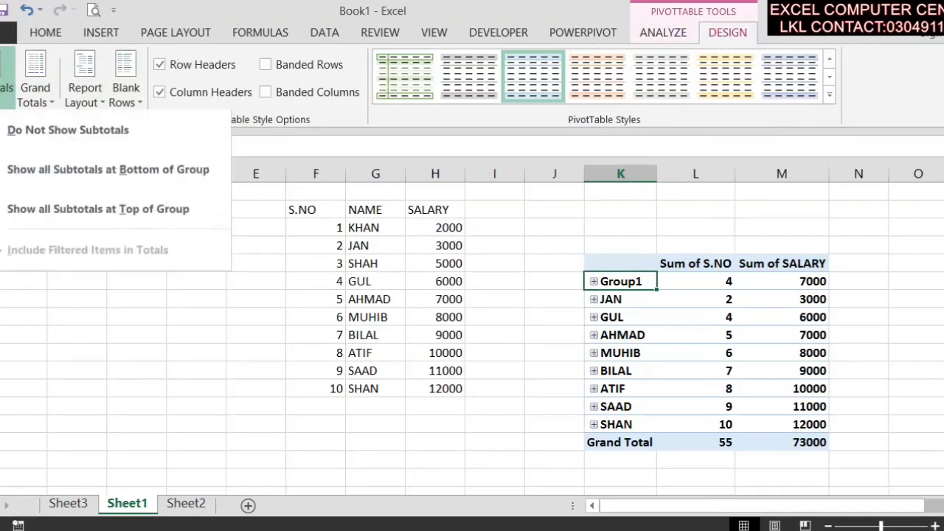
pyautogui.click(44, 210)
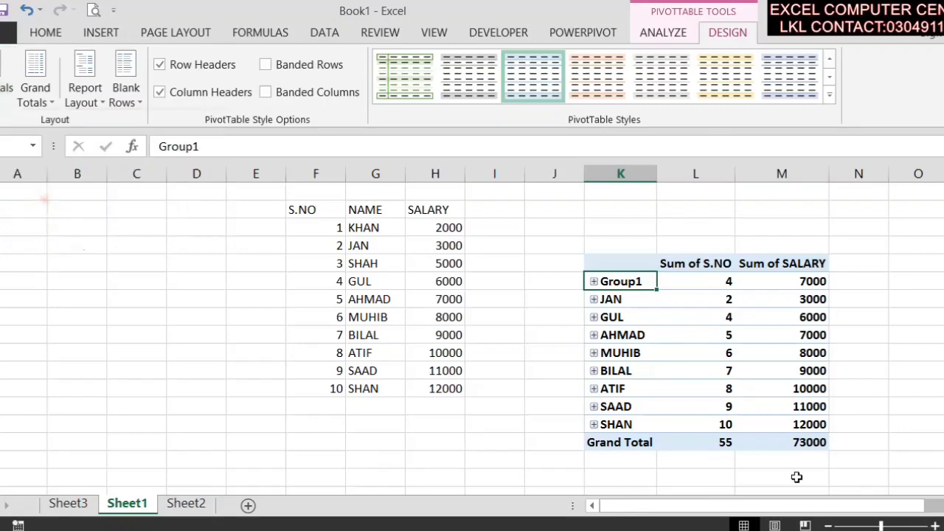
# - Inspect the grand total cells, select Group1's salary value, and show all subtotals at the bottom of the group
pyautogui.click(687, 460)
pyautogui.click(686, 442)
pyautogui.click(608, 440)
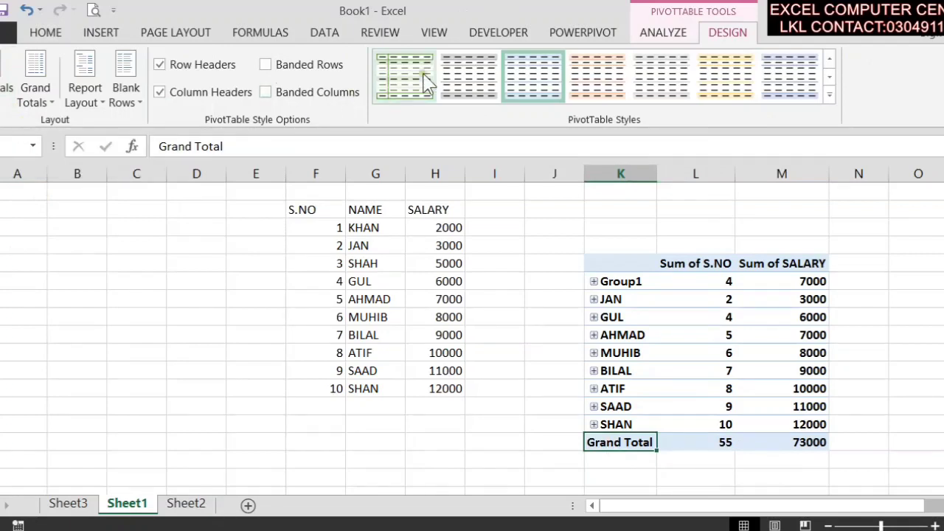
pyautogui.click(768, 284)
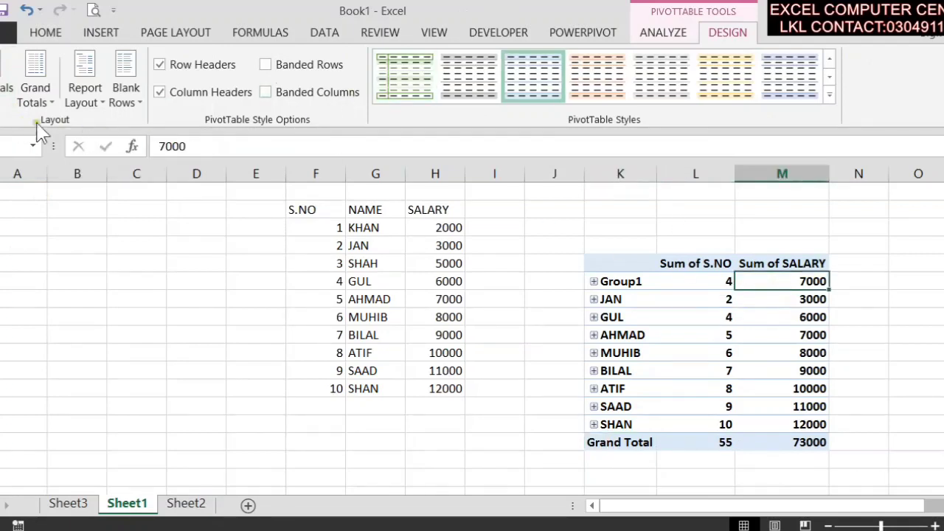
pyautogui.click(10, 92)
pyautogui.click(56, 177)
pyautogui.click(10, 94)
pyautogui.click(111, 168)
# - Select the Group1 and JAN salary values and set the PivotTable to not show subtotals
pyautogui.click(793, 319)
pyautogui.click(682, 336)
pyautogui.moveTo(774, 281); pyautogui.dragTo(774, 300)
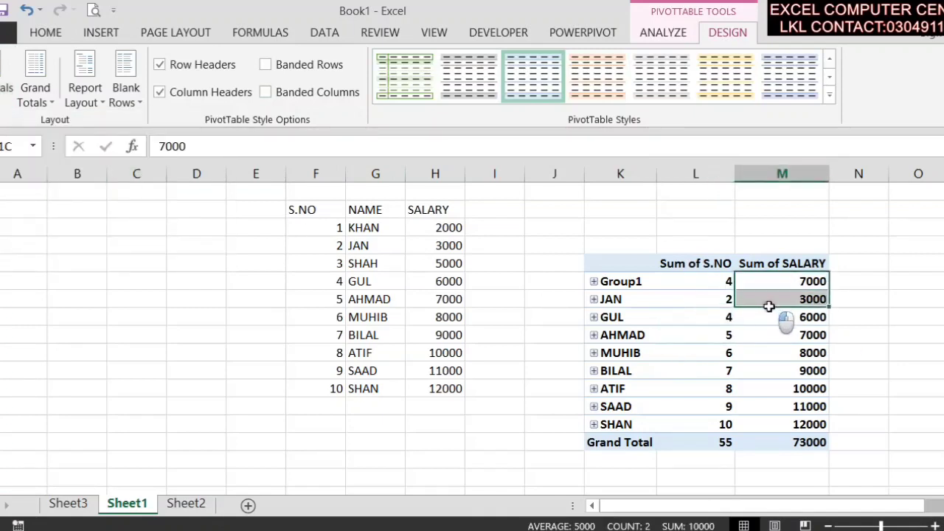
pyautogui.click(10, 94)
pyautogui.click(44, 130)
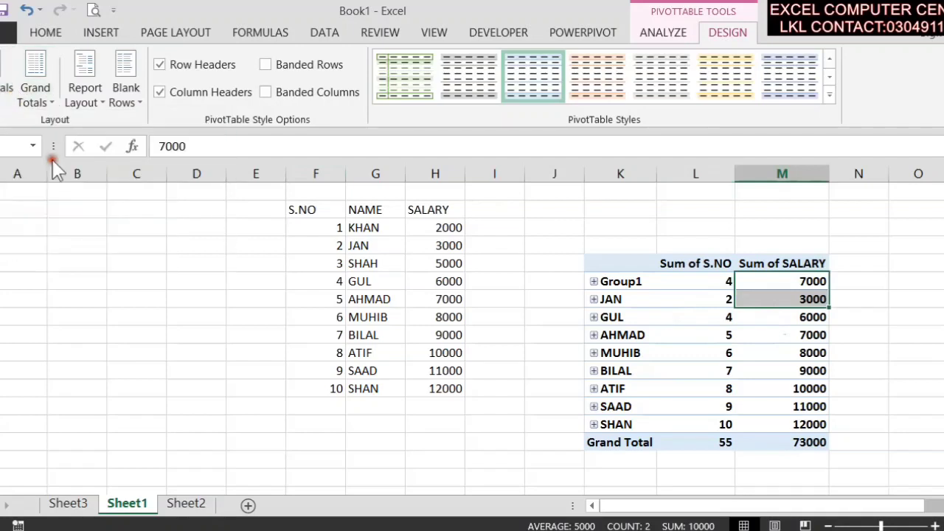
# - Turn the grand totals off for rows and columns and switch them back on for both
pyautogui.click(37, 90)
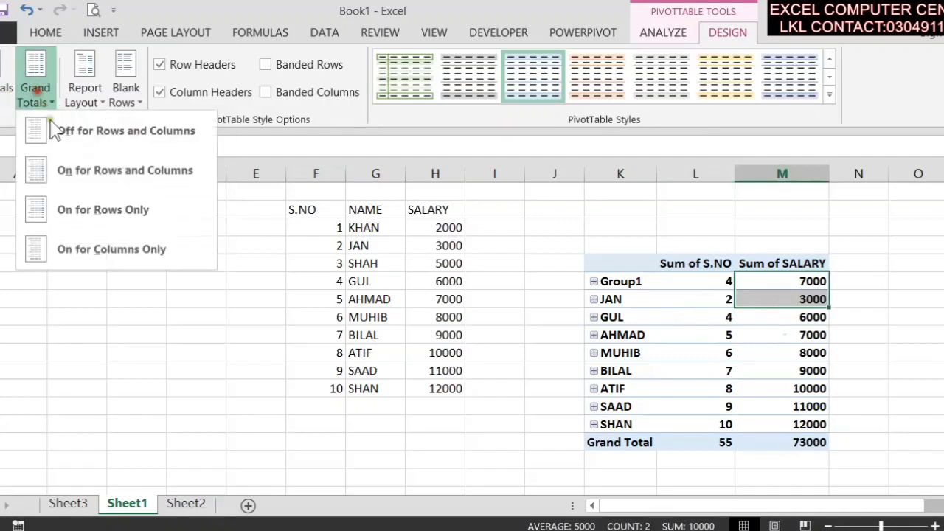
pyautogui.click(122, 137)
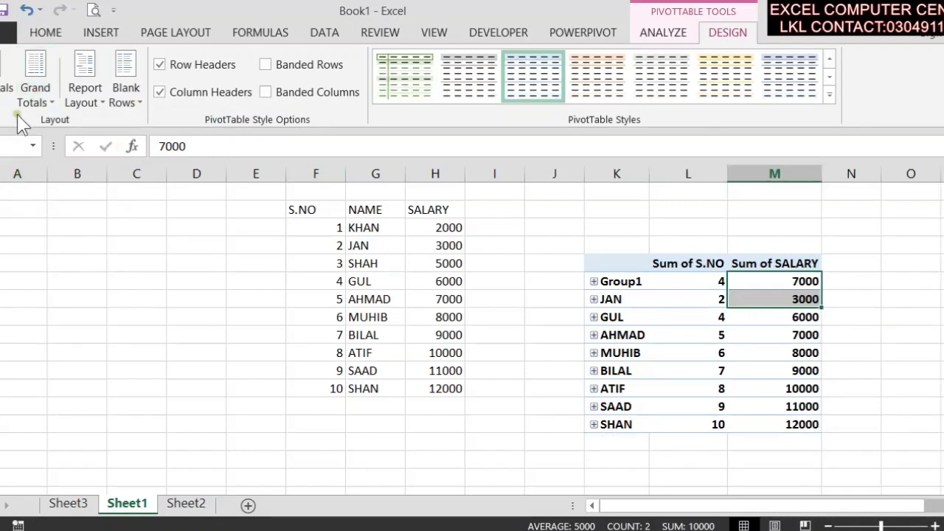
pyautogui.click(85, 95)
pyautogui.click(35, 94)
pyautogui.click(72, 164)
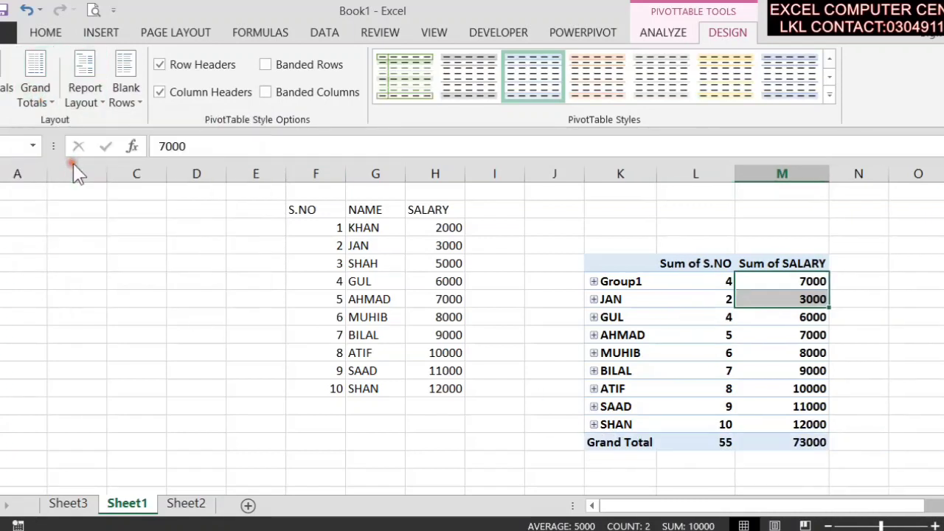
# - Try the grand totals on for rows only, and finally set them on for columns only
pyautogui.click(35, 92)
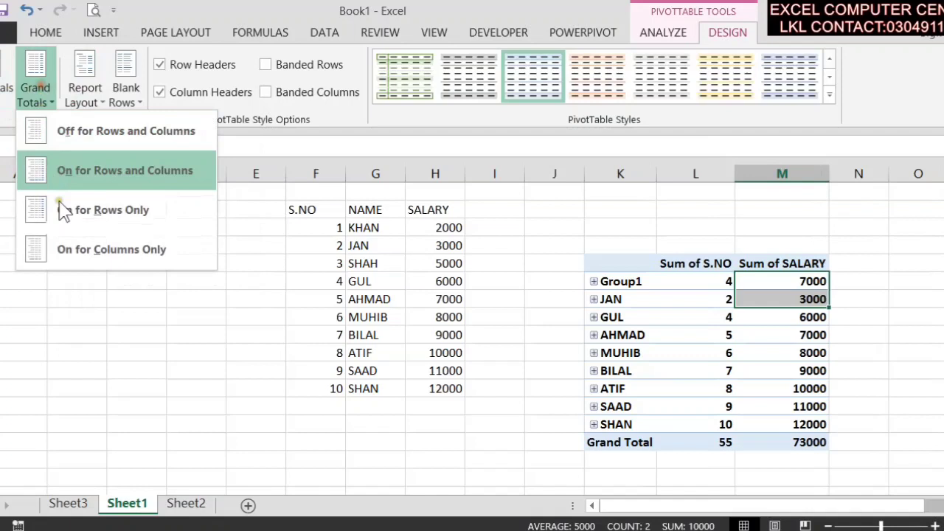
pyautogui.click(103, 214)
pyautogui.click(55, 103)
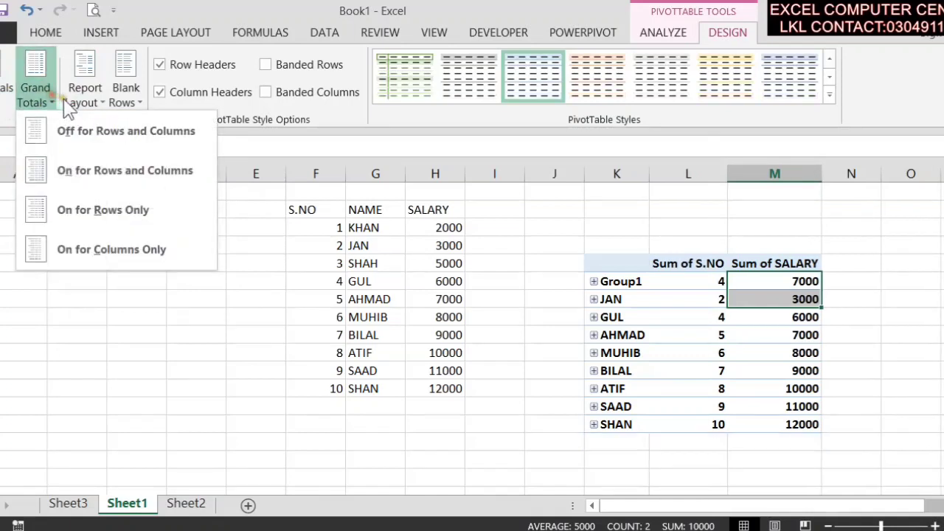
pyautogui.click(181, 269)
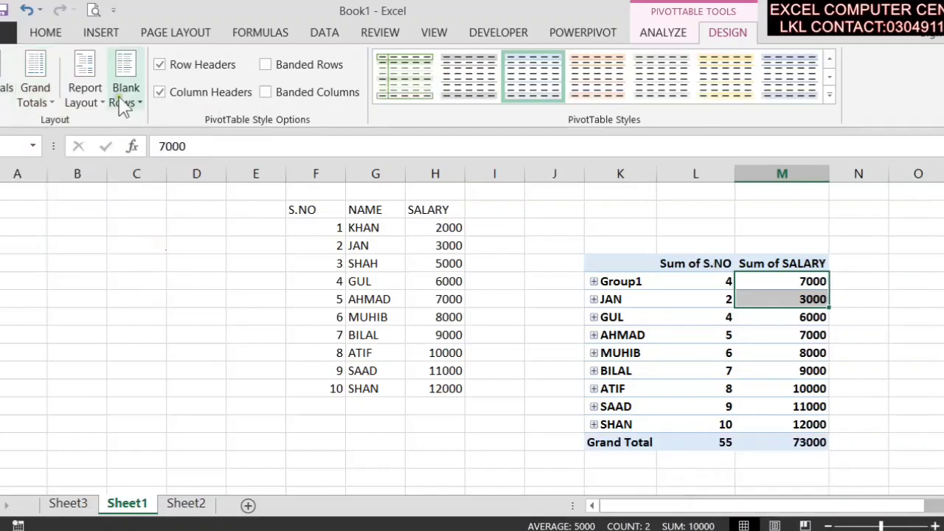
# - Apply the compact form to the PivotTable report layout and change it to outline form
pyautogui.click(85, 102)
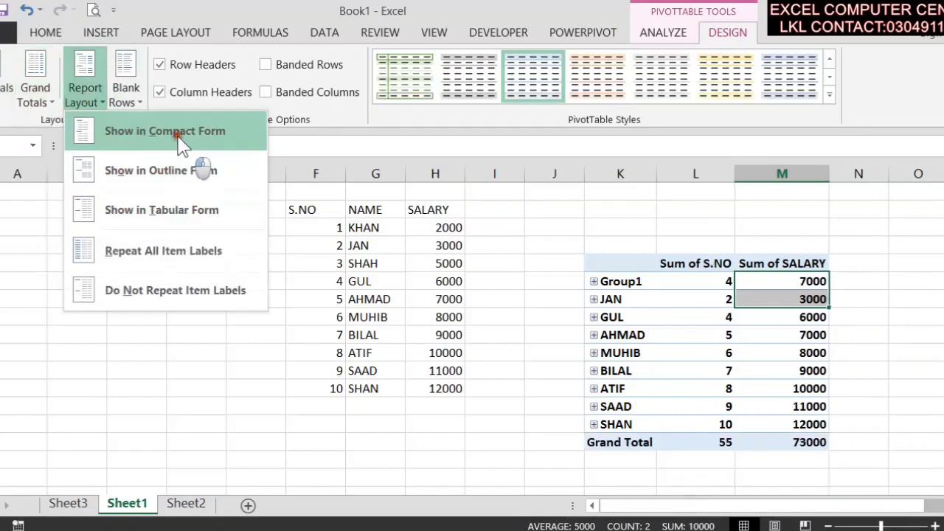
pyautogui.click(177, 133)
pyautogui.click(92, 100)
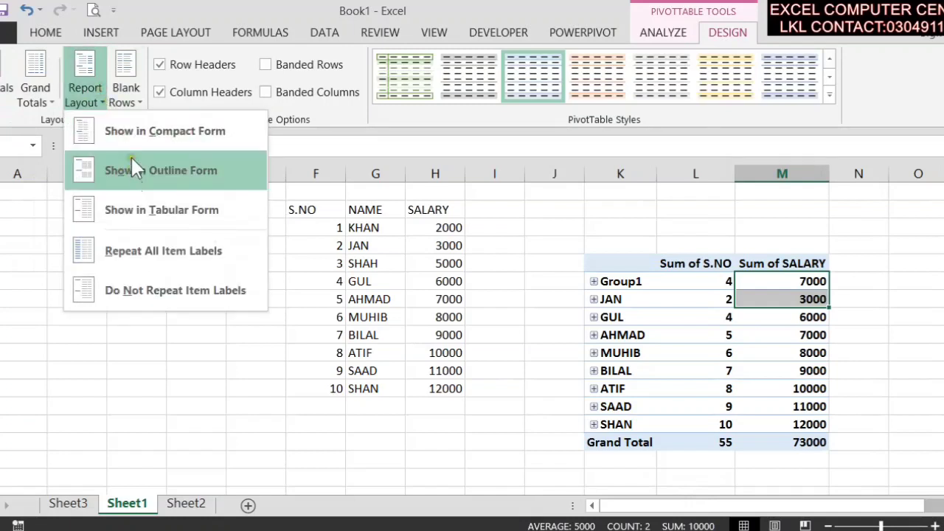
pyautogui.click(134, 164)
pyautogui.click(84, 100)
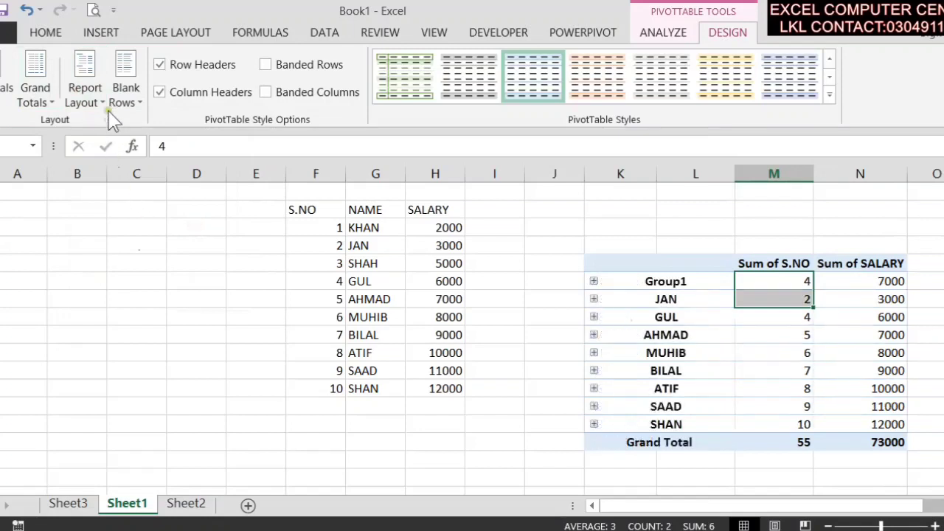
# - Set the report layout to repeat all item labels and switch it back to not repeating them
pyautogui.click(85, 95)
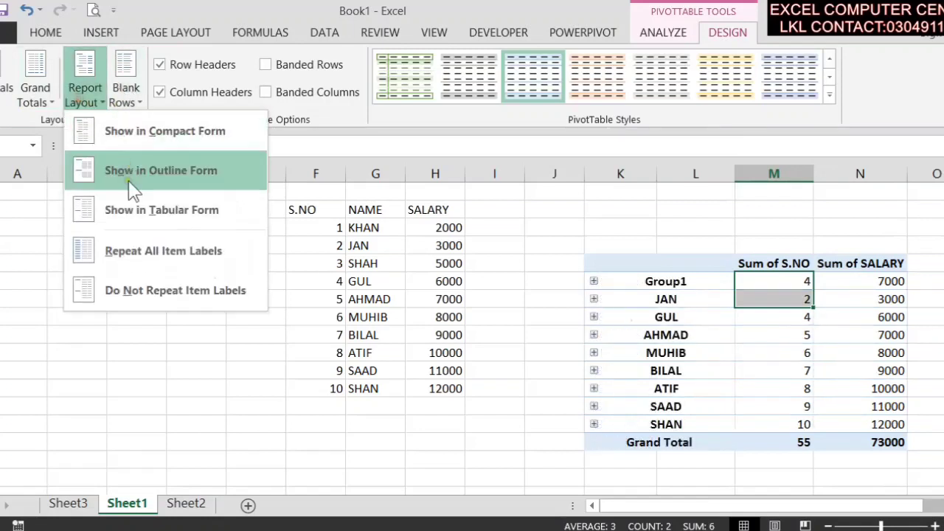
pyautogui.click(148, 252)
pyautogui.click(85, 81)
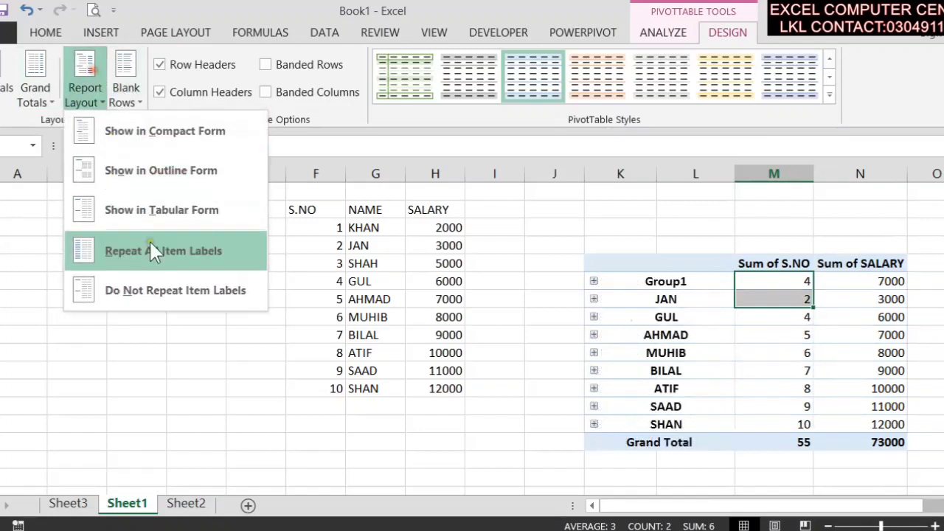
pyautogui.click(156, 292)
# - Insert a blank line after each PivotTable item and remove the blank lines again
pyautogui.click(141, 104)
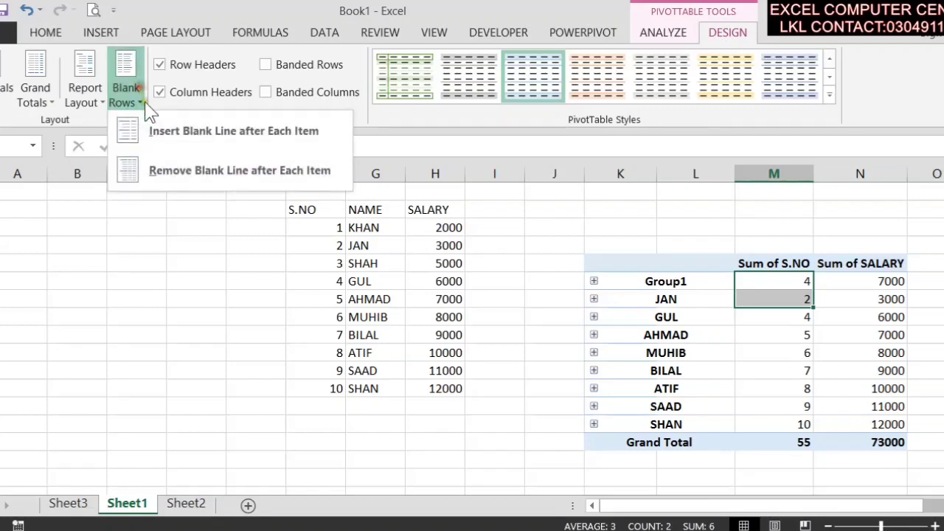
pyautogui.click(196, 131)
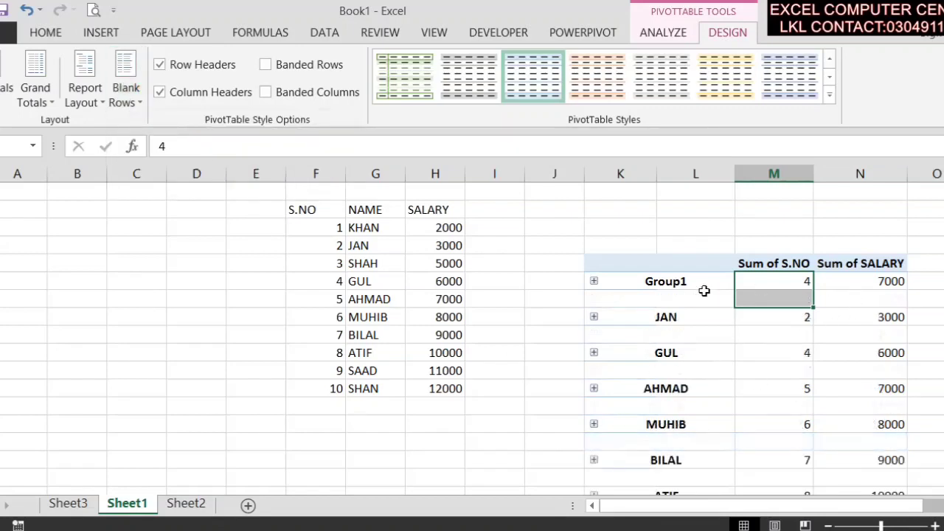
pyautogui.click(125, 94)
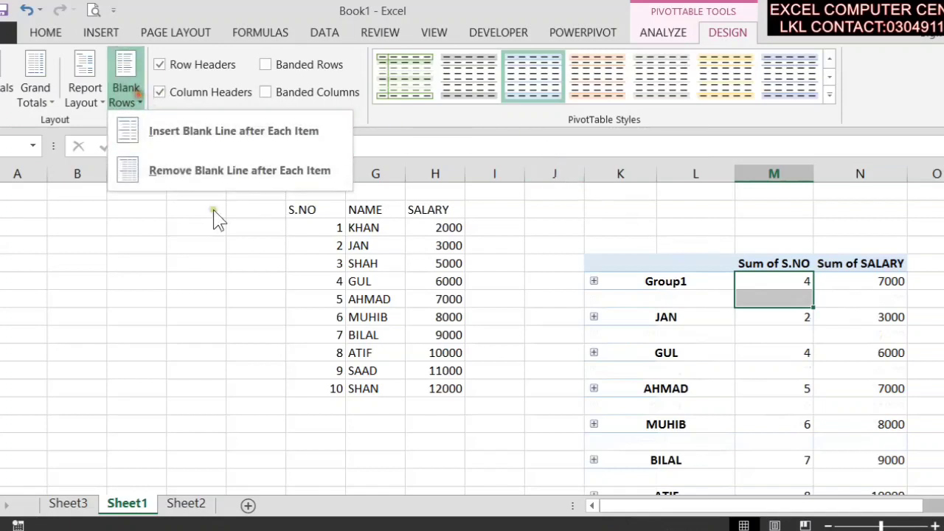
pyautogui.click(240, 168)
pyautogui.click(123, 90)
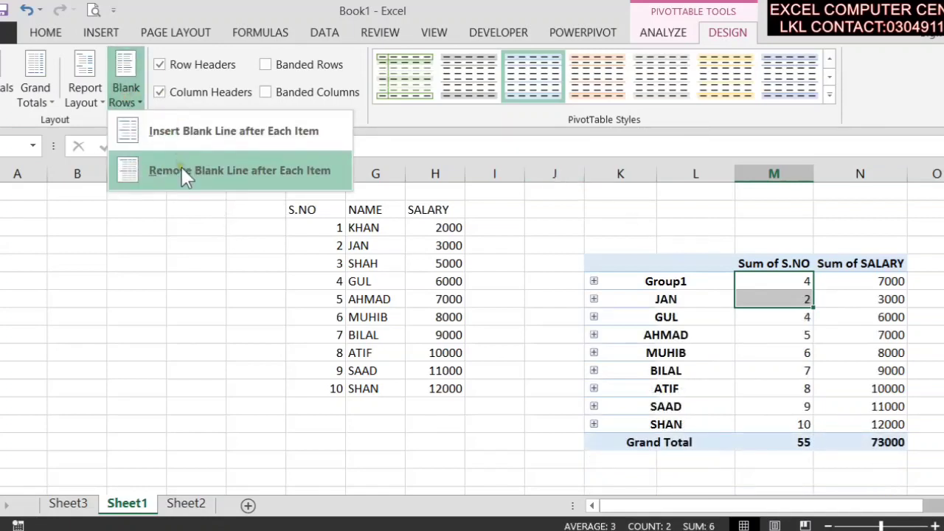
# - Try the PivotTable without row headers and column headers formatting, and turn both options back on
pyautogui.click(194, 65)
pyautogui.click(195, 65)
pyautogui.click(195, 65)
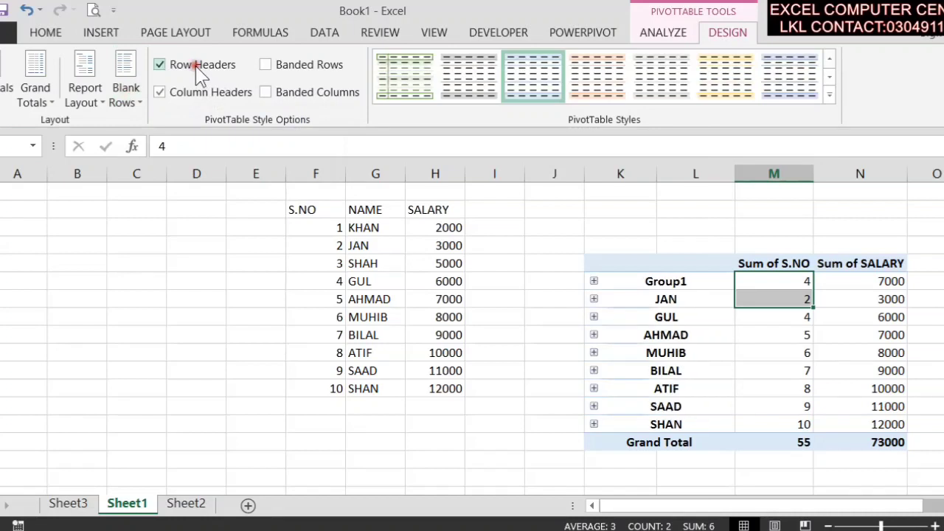
pyautogui.click(193, 91)
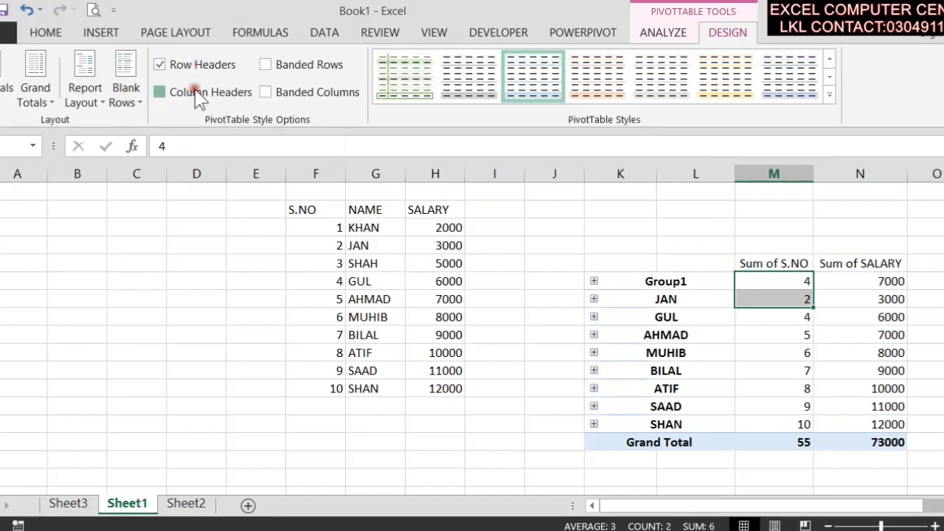
pyautogui.click(195, 92)
# - Try banded rows and banded columns on the PivotTable one after the other, leaving both options off
pyautogui.click(296, 64)
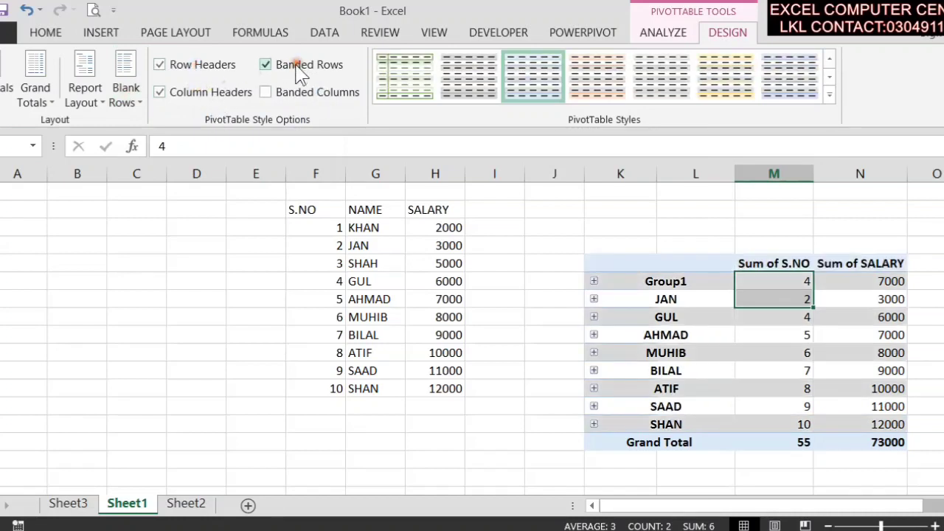
pyautogui.click(293, 65)
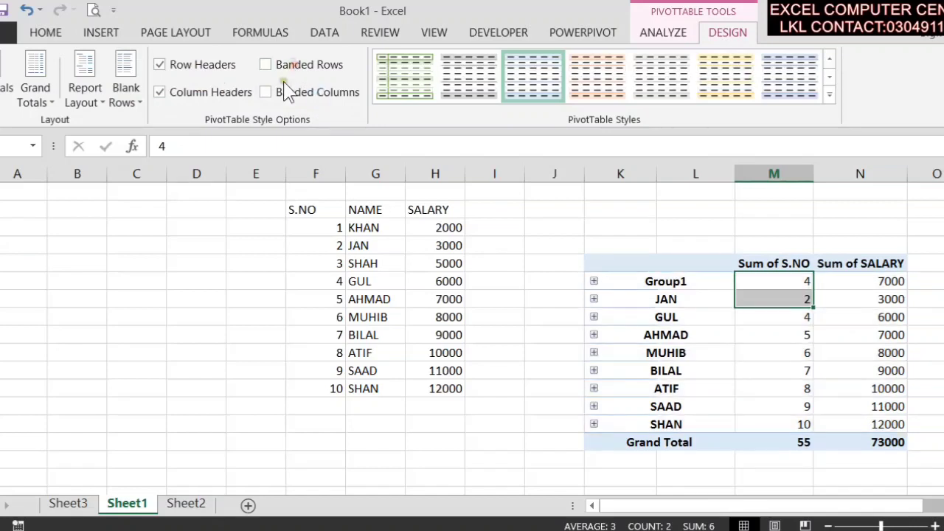
pyautogui.click(286, 111)
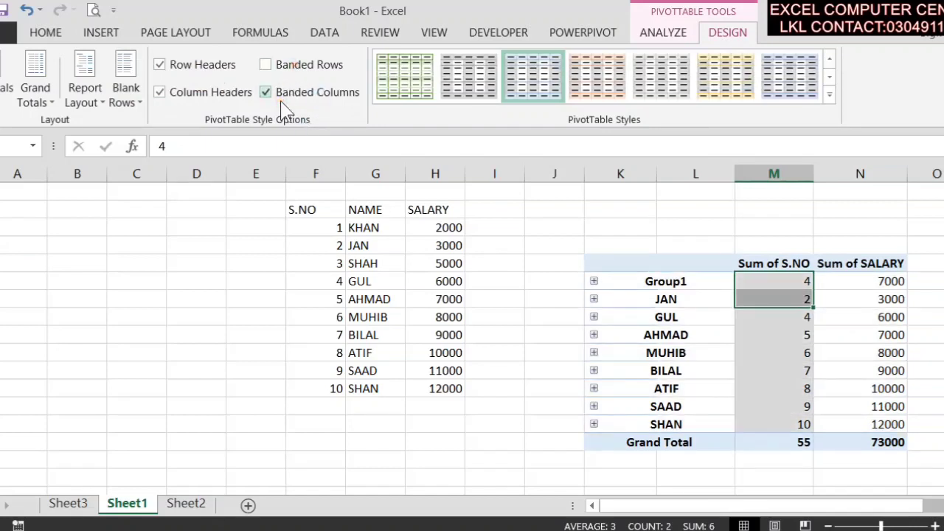
pyautogui.click(283, 99)
# - Try different PivotTable styles, including the orange one, and finally apply the light gray style
pyautogui.click(413, 74)
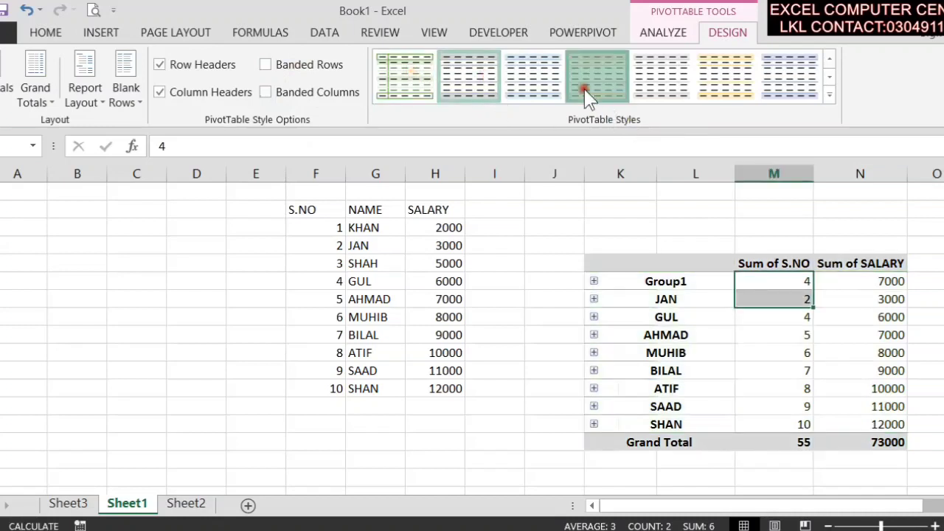
pyautogui.click(587, 85)
pyautogui.click(662, 76)
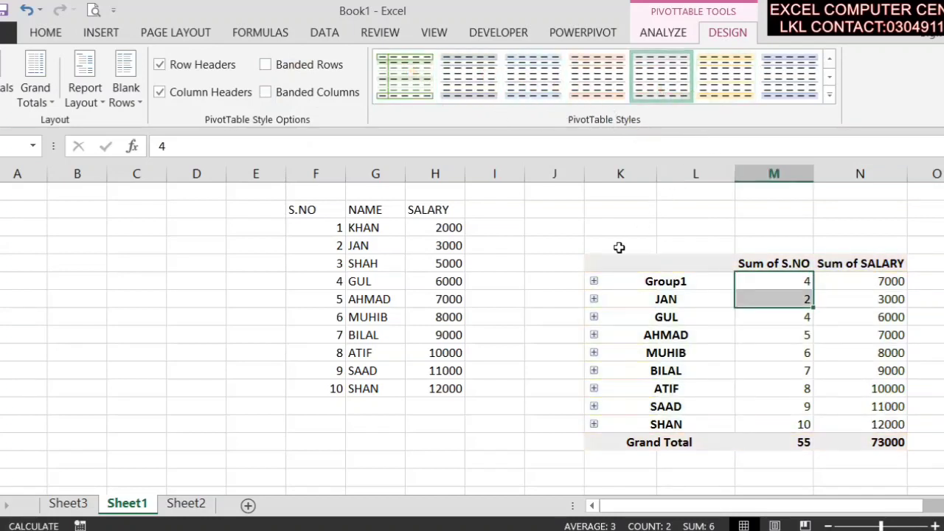
# - Convert the source range F4:H14 with serial numbers, names and salaries into a table with headers
pyautogui.scroll(1, 549, 363)
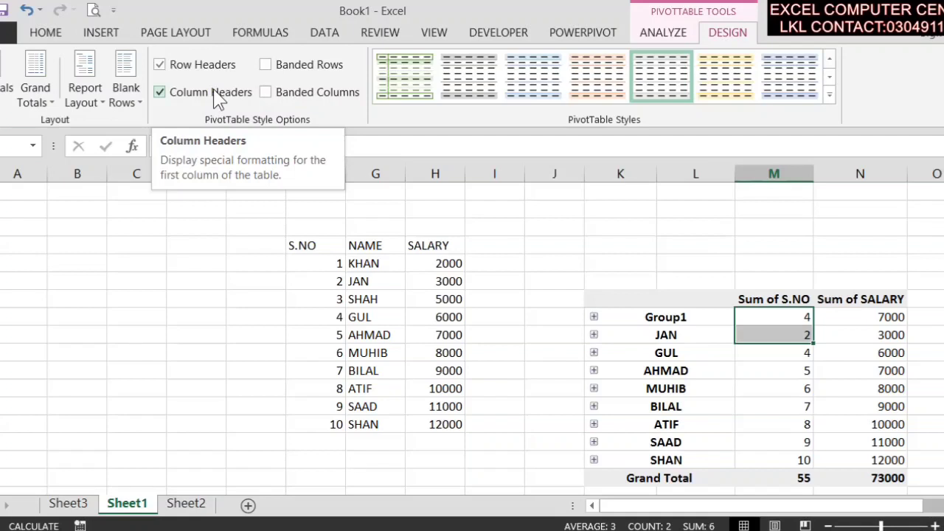
pyautogui.click(103, 32)
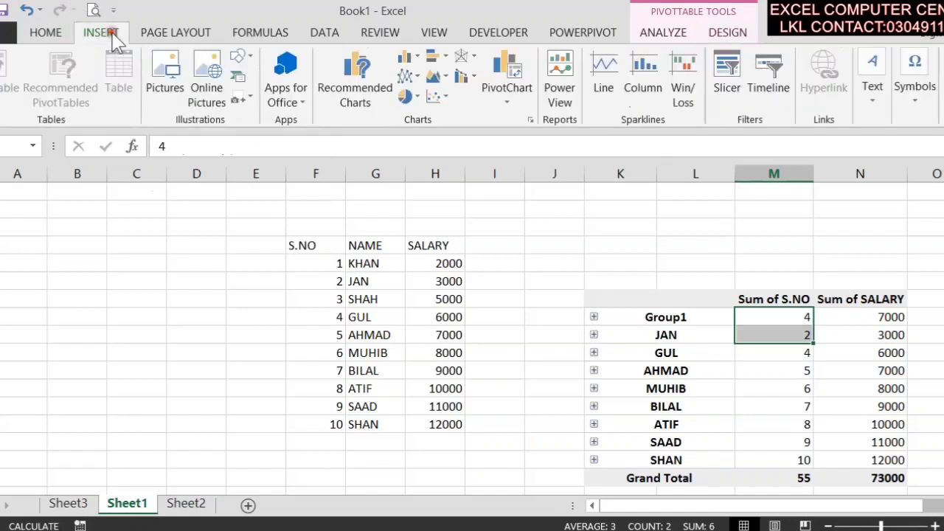
pyautogui.click(431, 300)
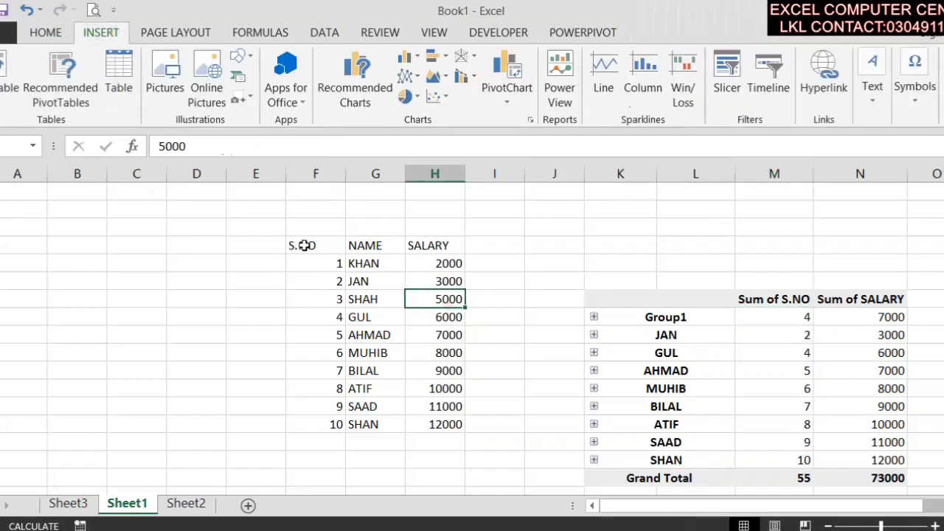
pyautogui.moveTo(304, 245); pyautogui.dragTo(448, 426)
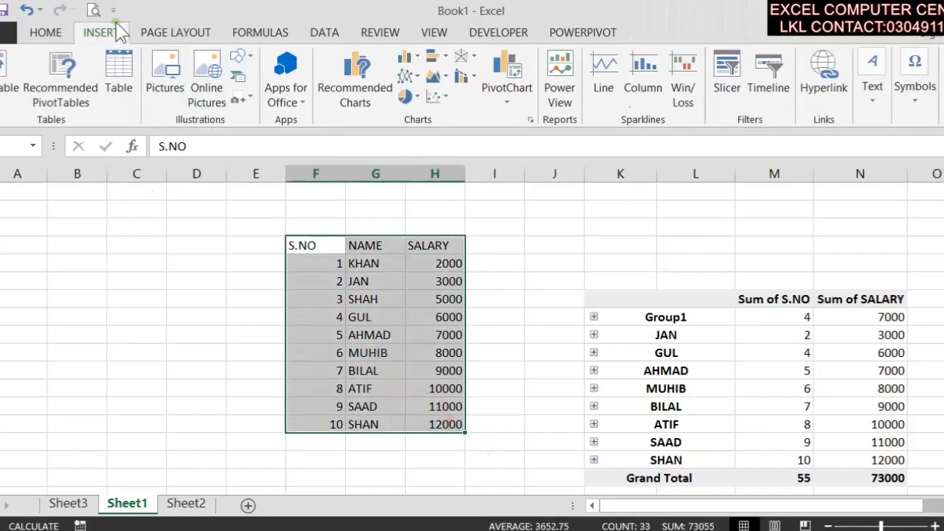
pyautogui.click(118, 70)
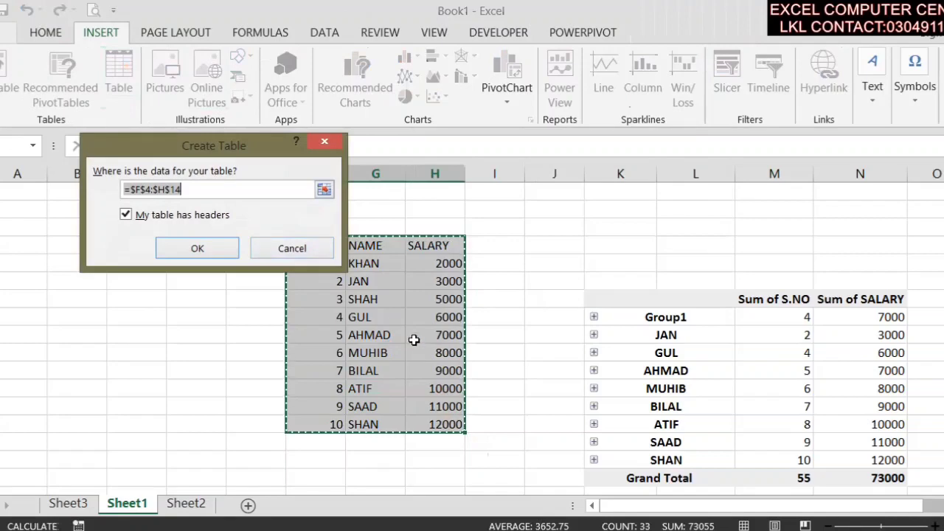
pyautogui.click(197, 249)
pyautogui.click(553, 261)
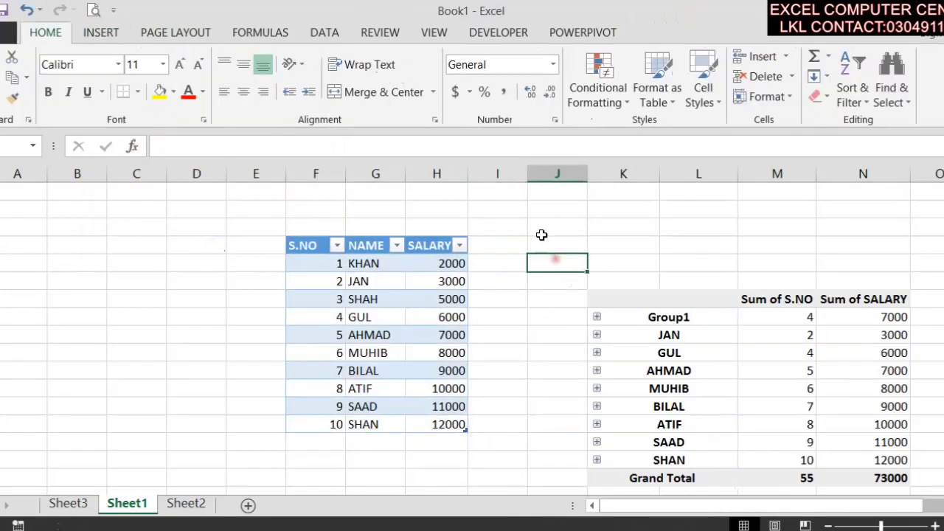
# - Select the whole new table including its headers and start summarizing it with a PivotTable
pyautogui.click(417, 294)
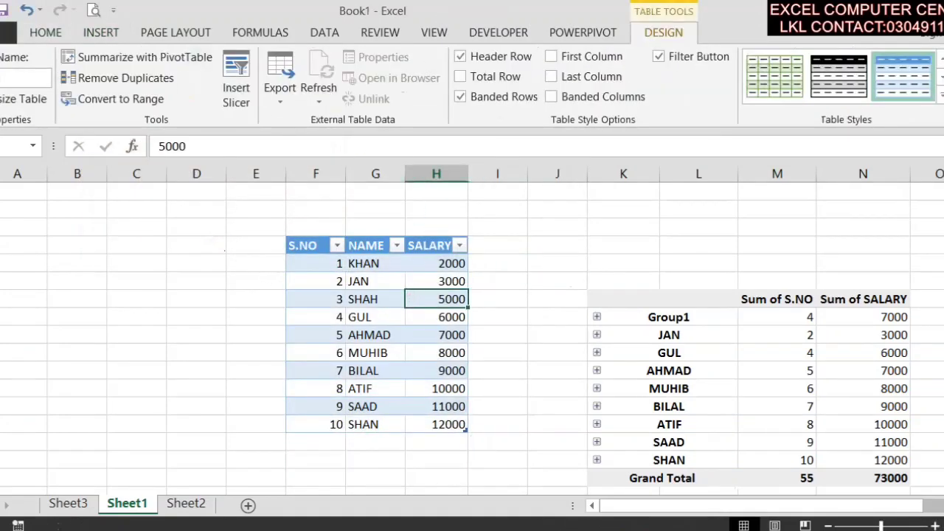
pyautogui.click(45, 33)
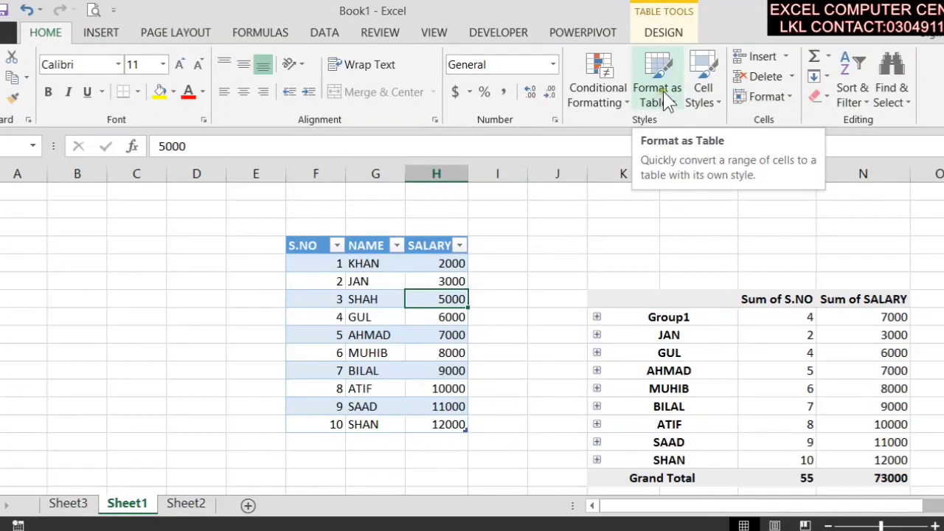
pyautogui.click(664, 34)
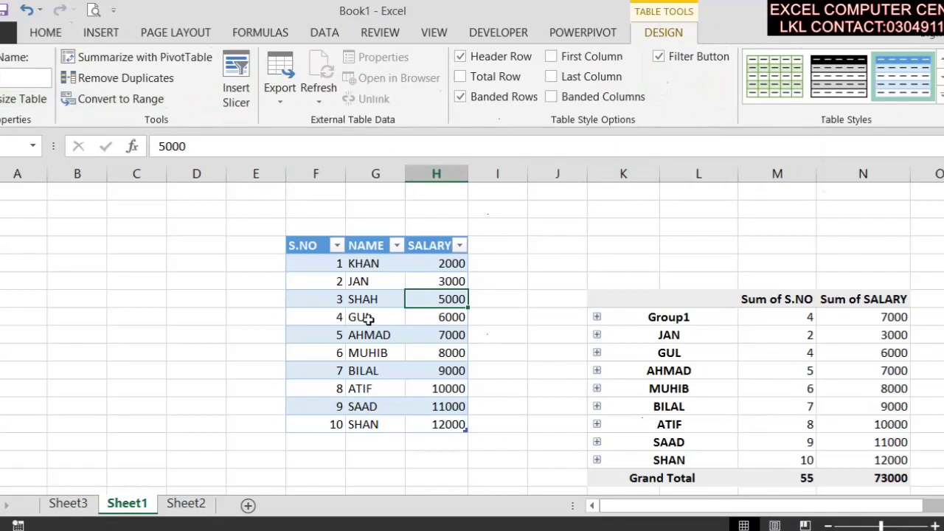
pyautogui.click(307, 235)
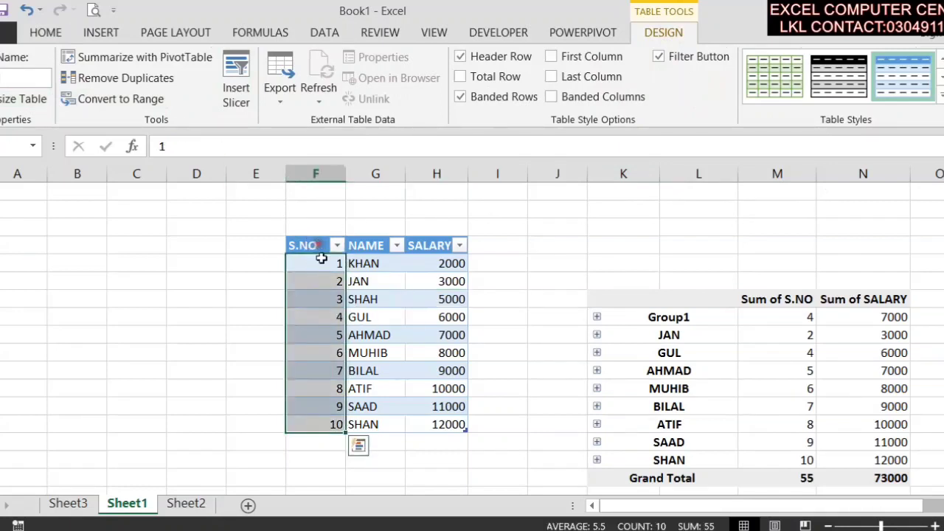
pyautogui.moveTo(309, 243); pyautogui.dragTo(445, 432)
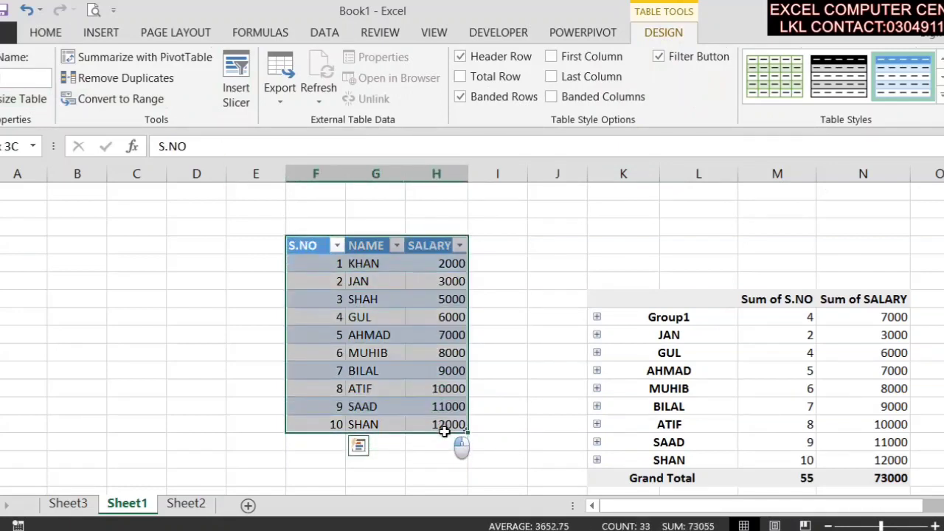
pyautogui.click(156, 59)
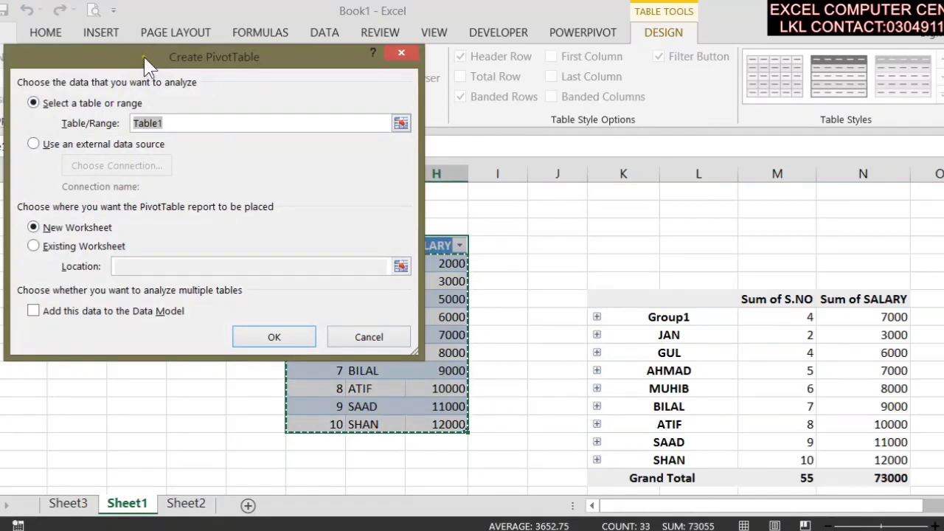
# - Keep Table1 as the PivotTable's source and place the report on the existing worksheet at cell A3
pyautogui.moveTo(148, 69); pyautogui.dragTo(264, 73)
pyautogui.click(190, 152)
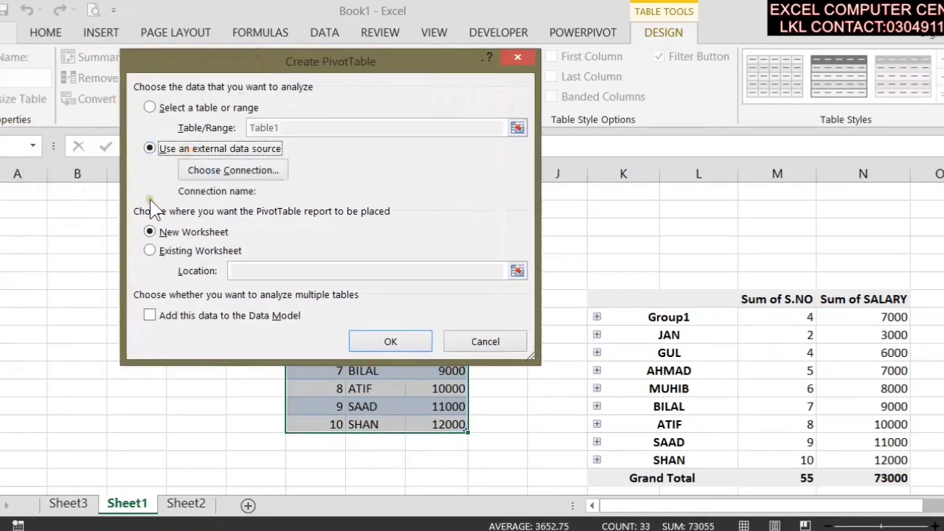
pyautogui.click(181, 108)
pyautogui.click(175, 250)
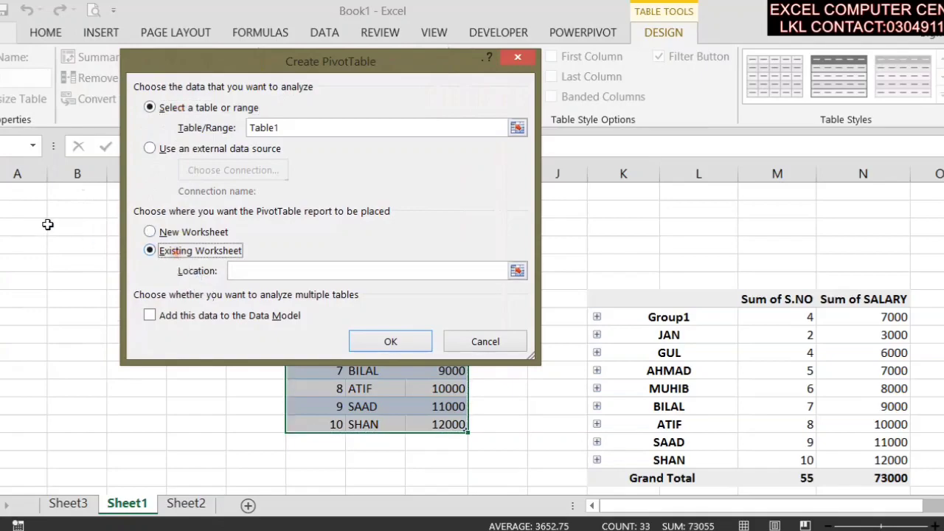
pyautogui.click(29, 226)
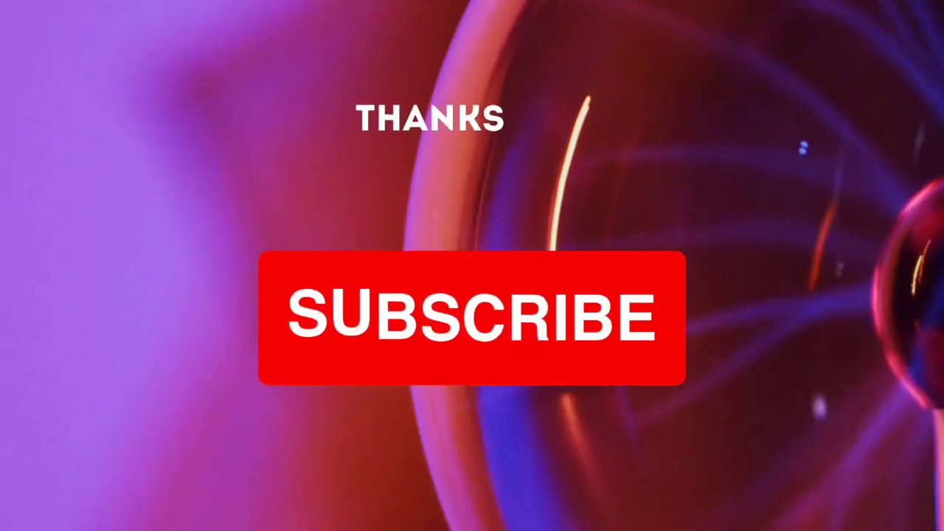